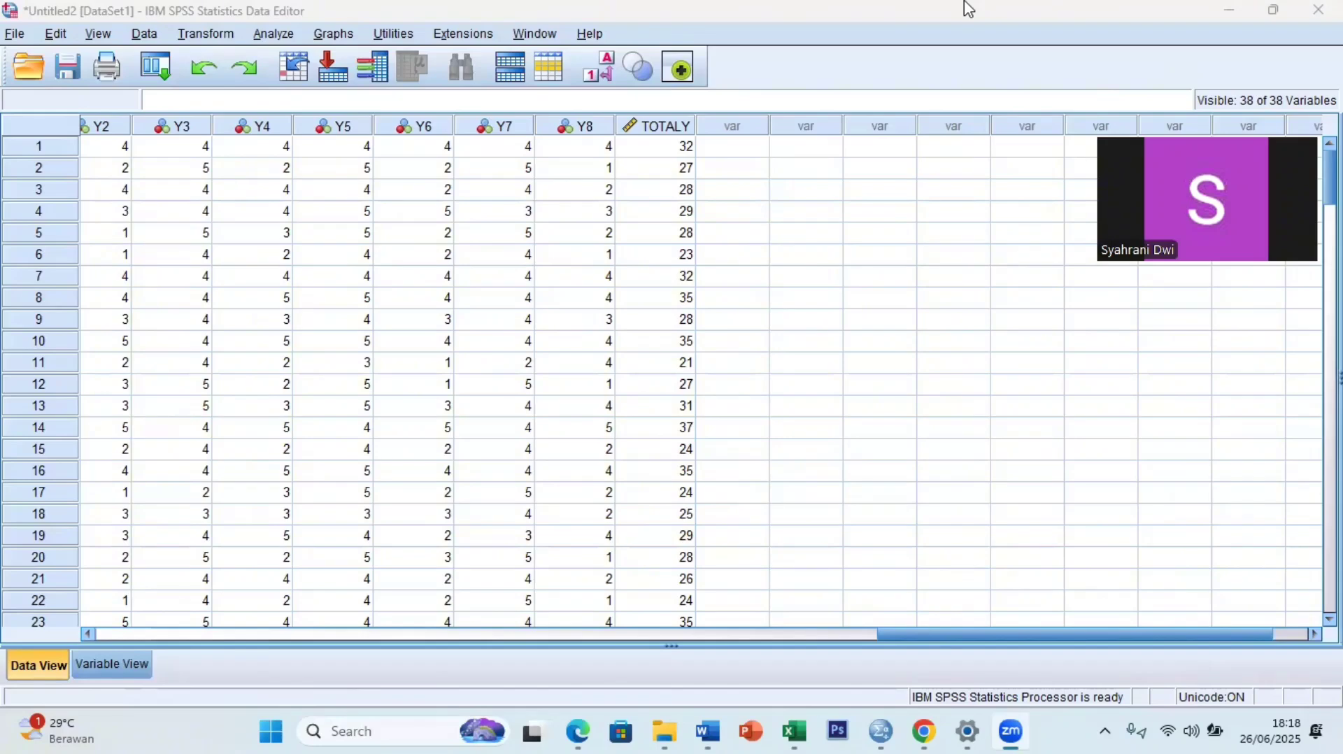
Step: Open the Bivariate Correlations setup and remove TOTALX1, TOTALX2, TOTALX3 and TOTALY from its analysis variables
{"action": "left_click", "coordinate": [697, 636]}
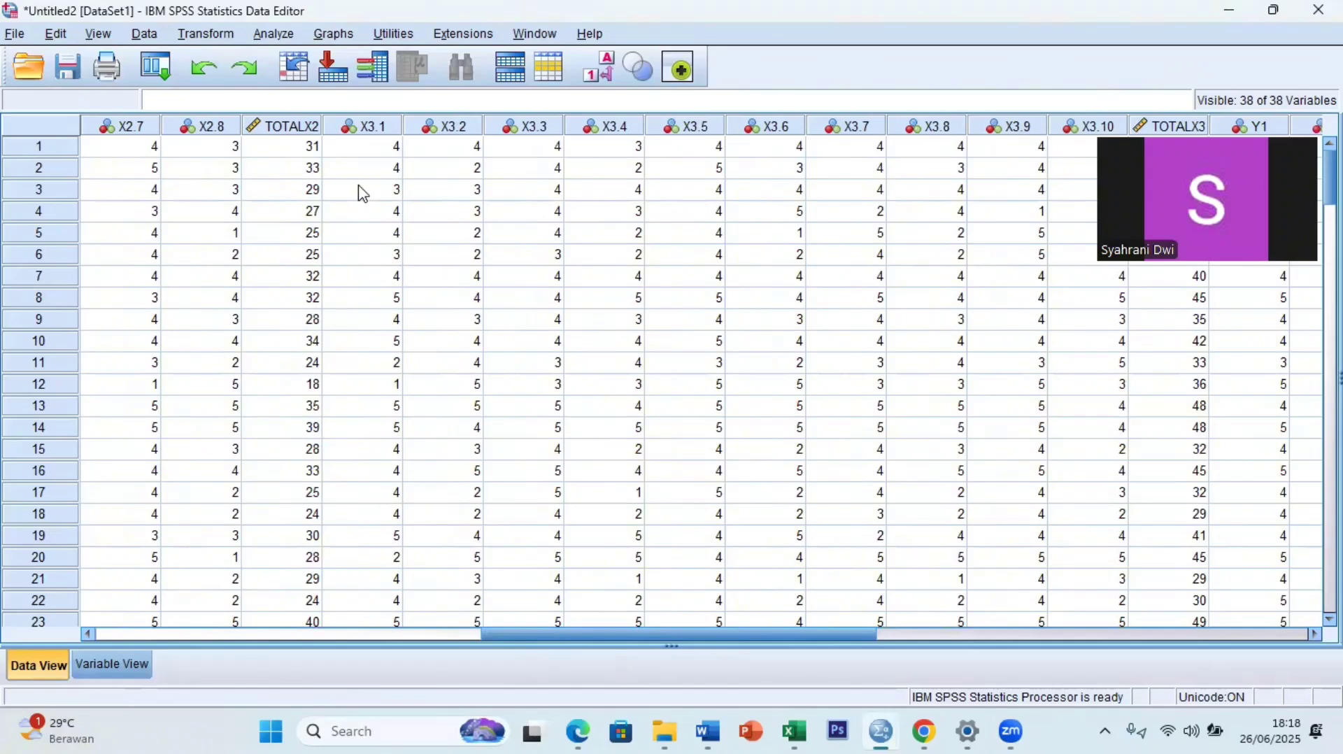
{"action": "left_click", "coordinate": [275, 35]}
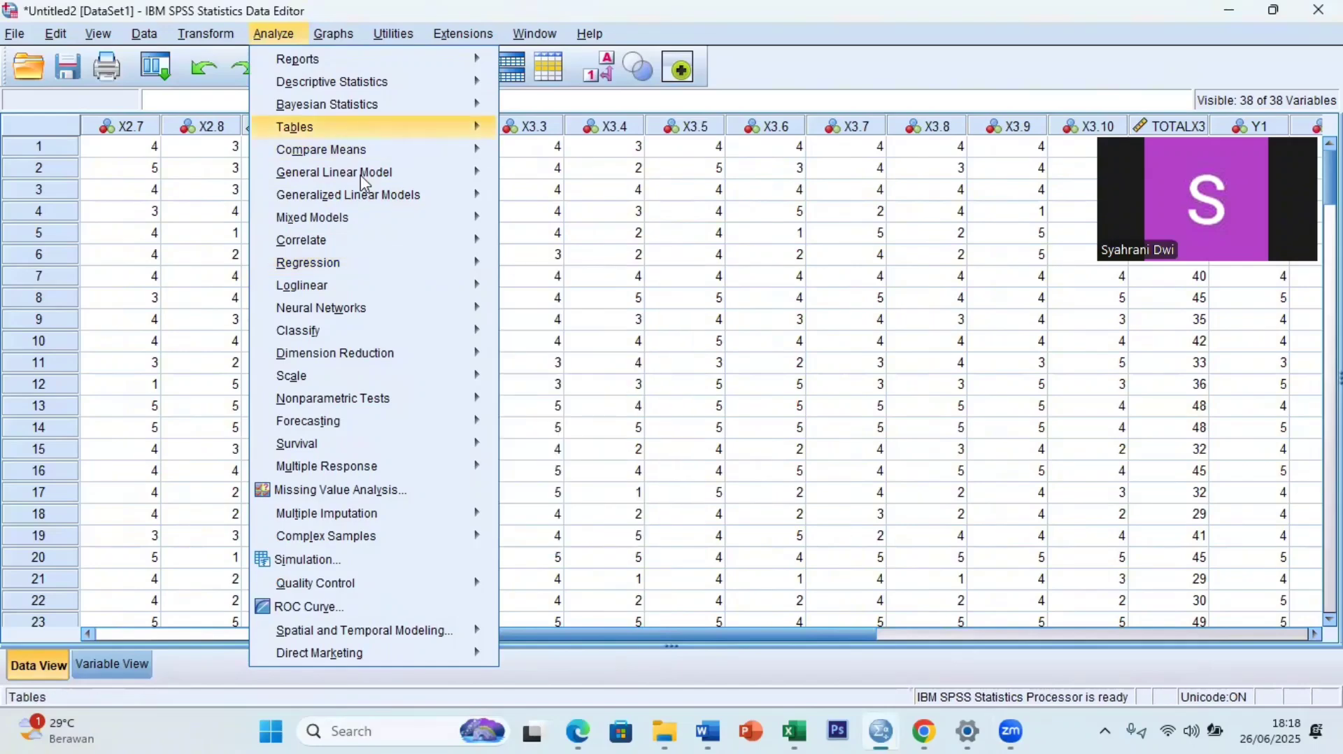
{"action": "mouse_move", "coordinate": [361, 218]}
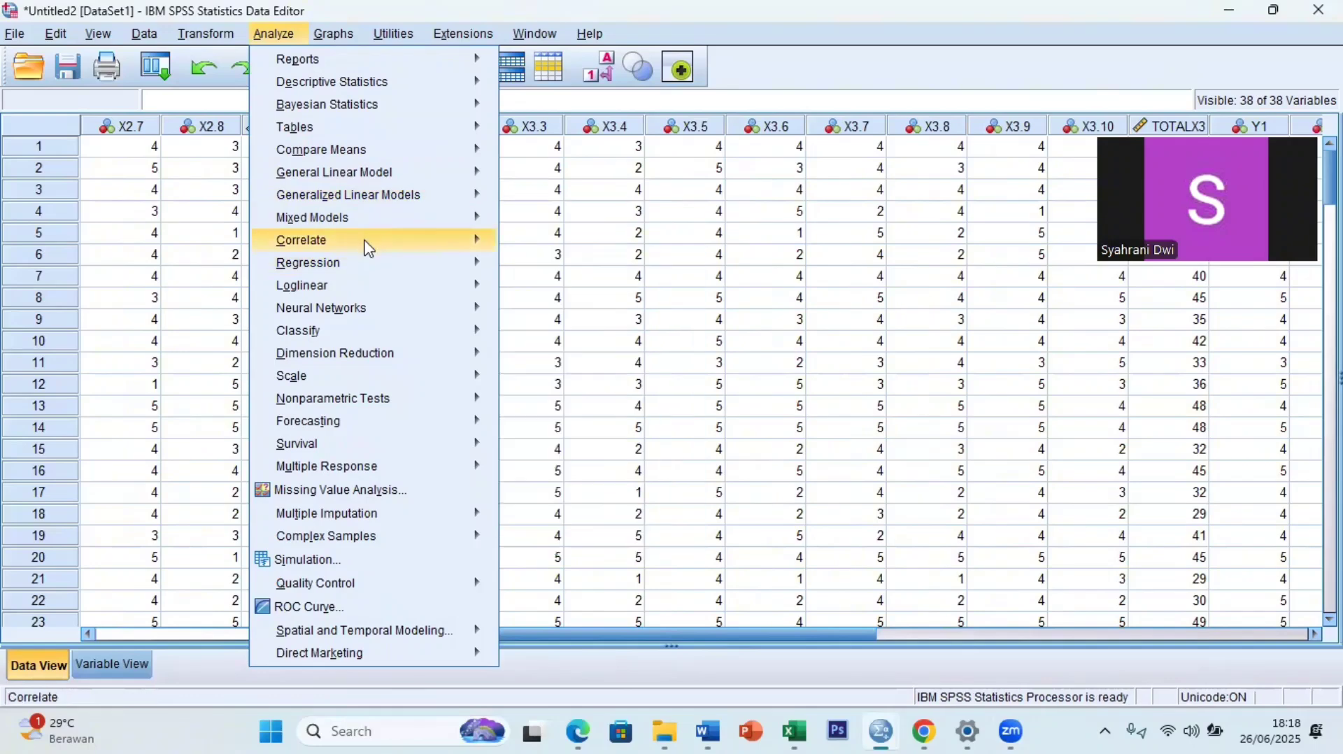
{"action": "mouse_move", "coordinate": [430, 245]}
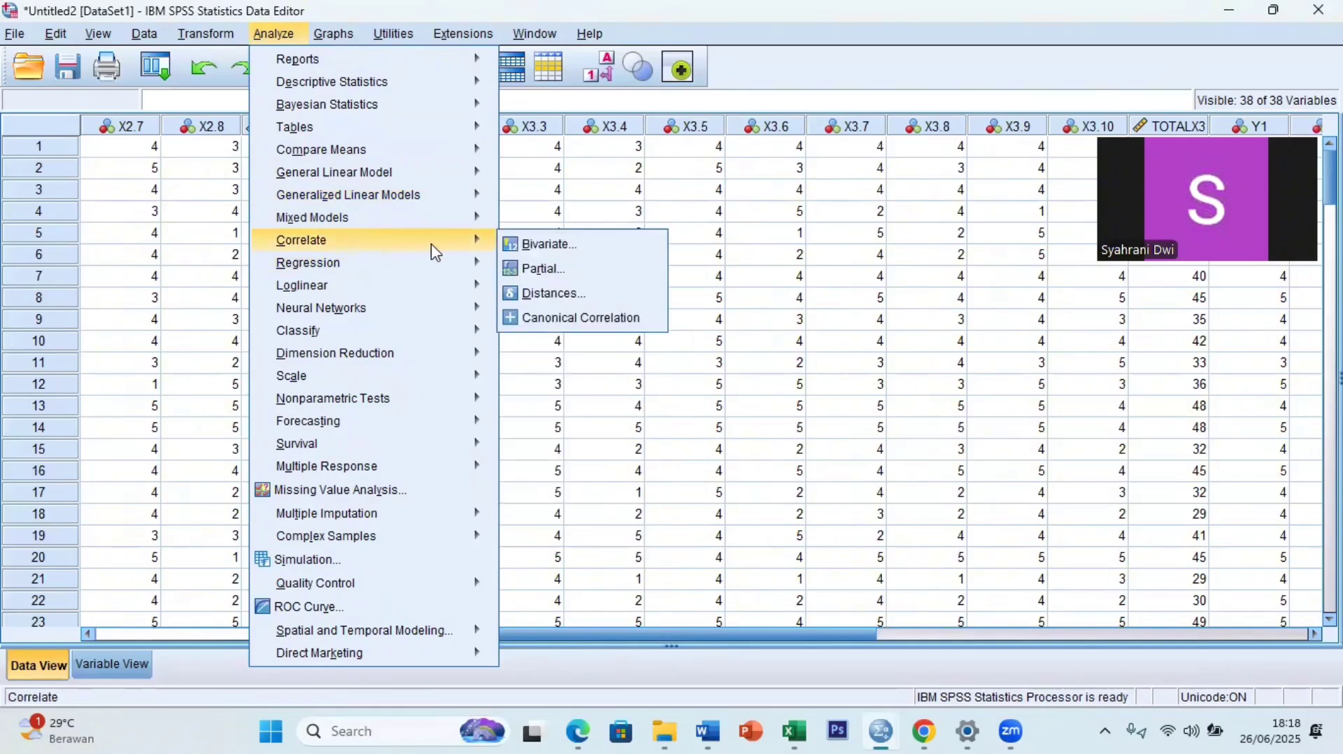
{"action": "left_click", "coordinate": [534, 246]}
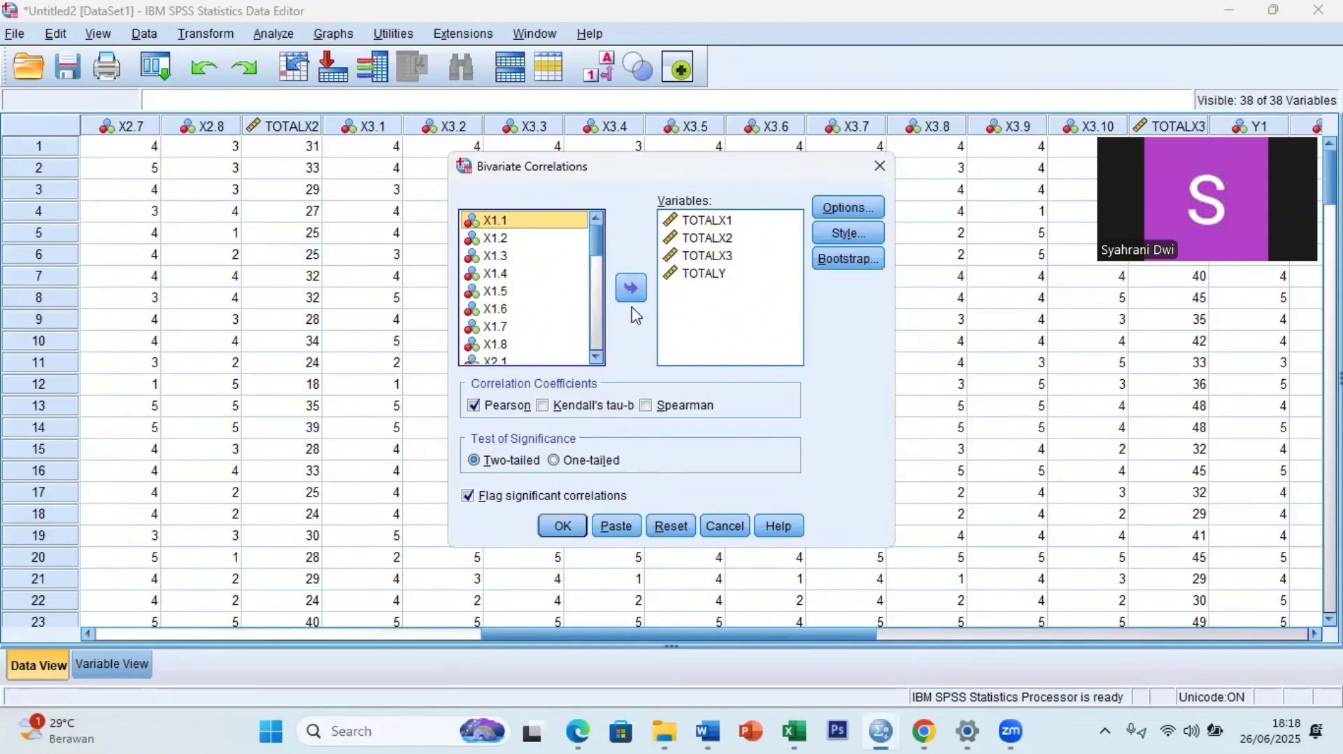
{"action": "left_click", "coordinate": [734, 222]}
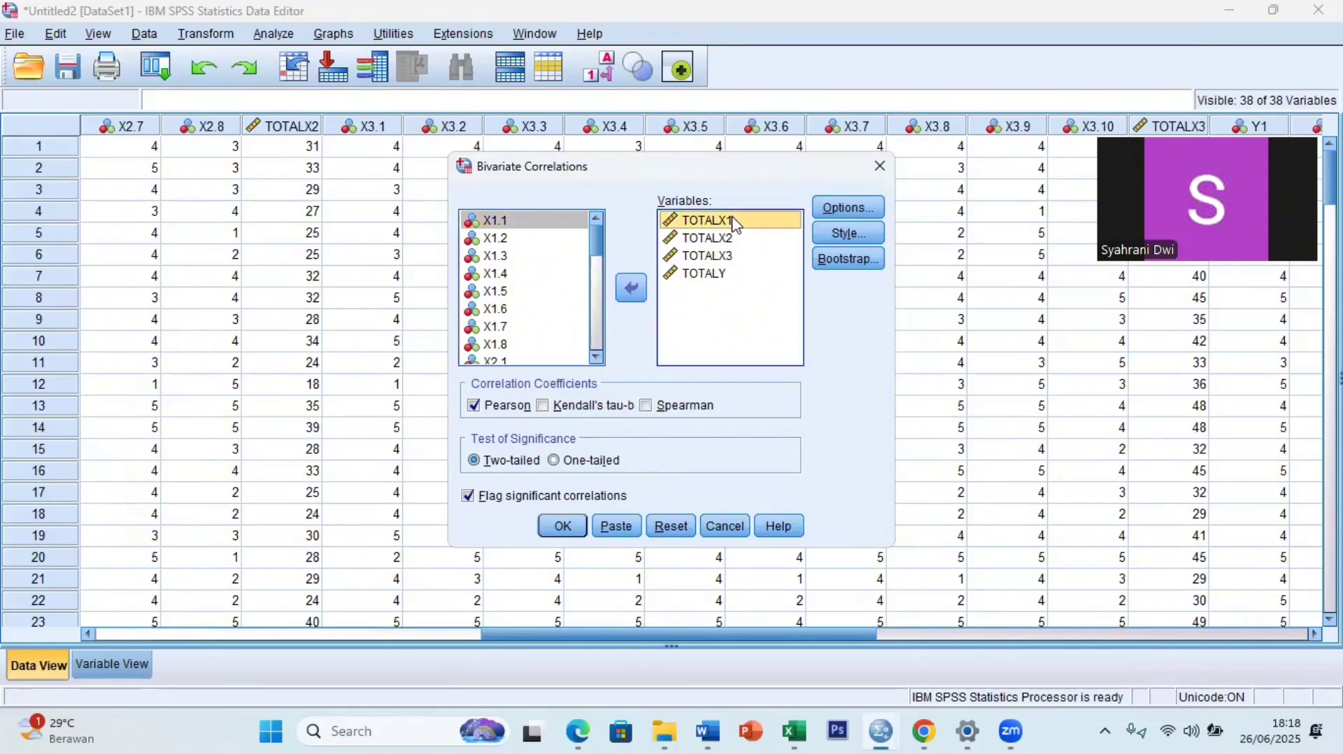
{"action": "key", "text": "shift+Down"}
{"action": "key", "text": "shift+Down"}
{"action": "key", "text": "shift+Down"}
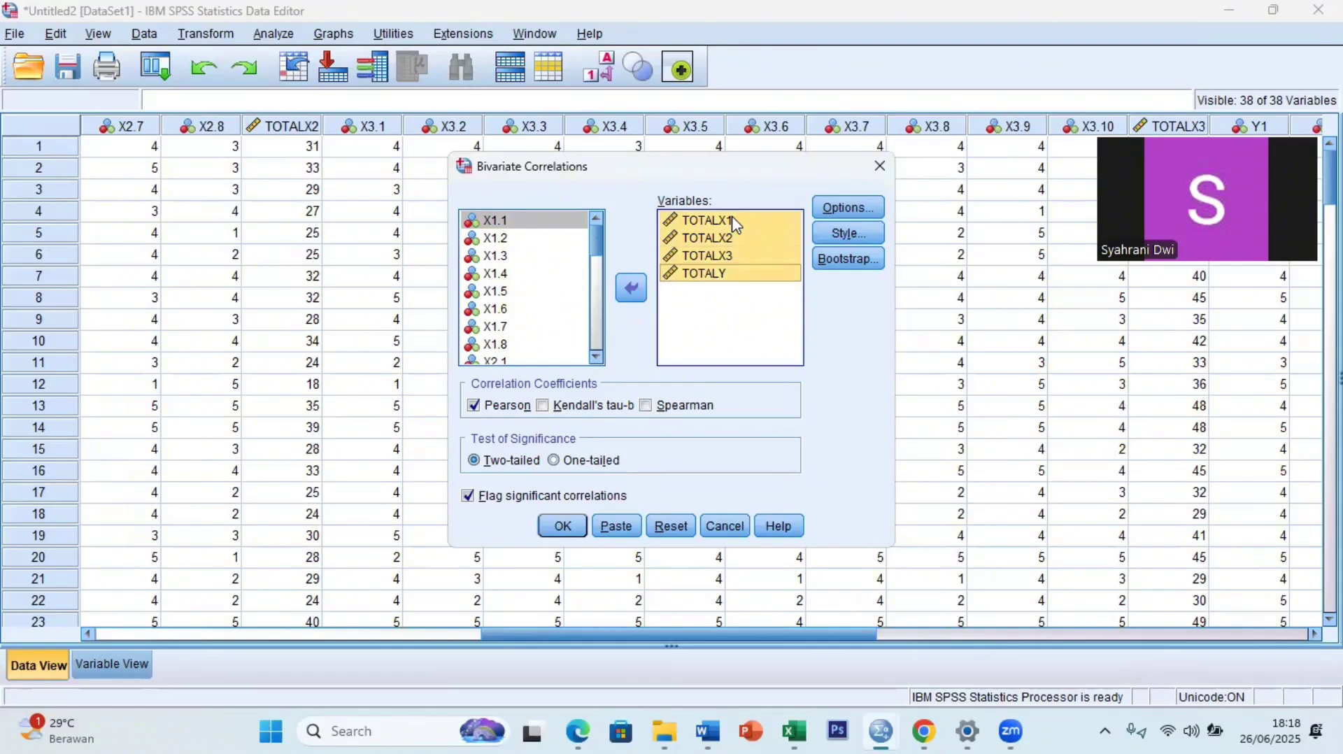
{"action": "left_click", "coordinate": [632, 289]}
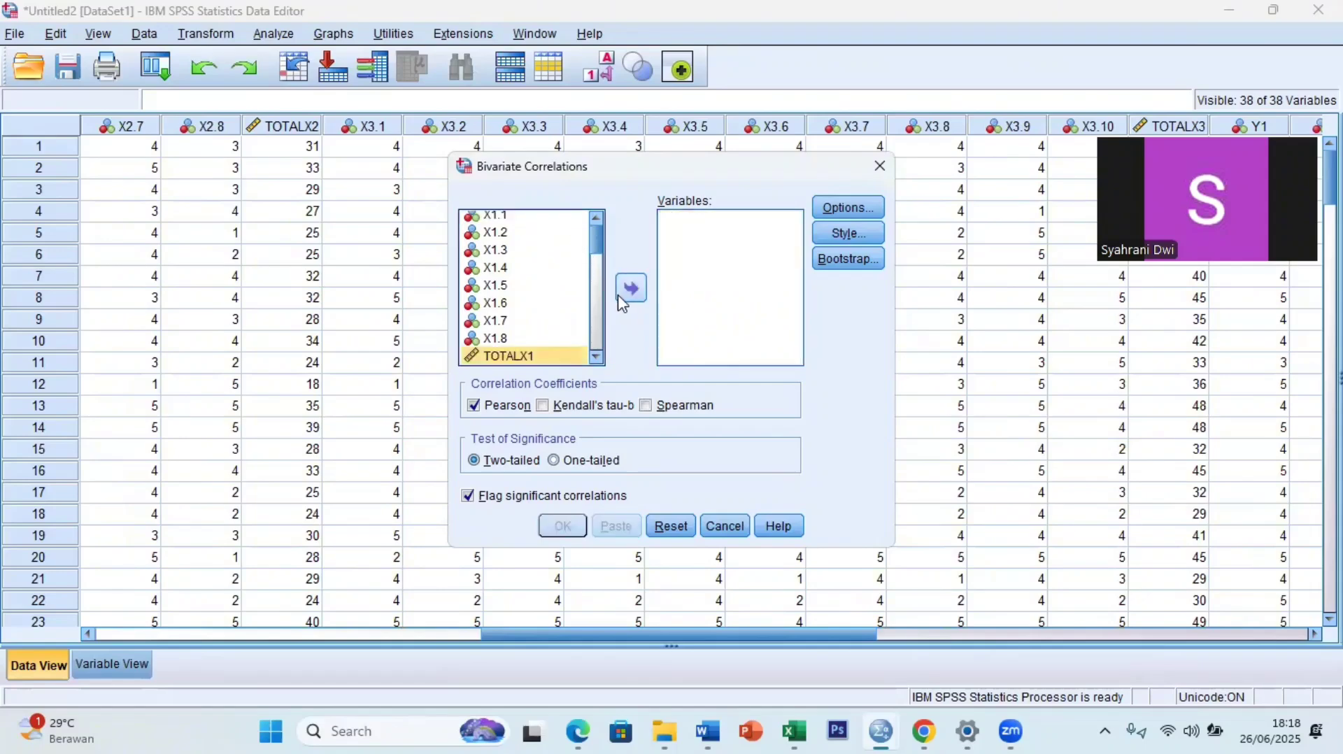
{"action": "scroll", "coordinate": [598, 300], "scroll_direction": "down", "scroll_amount": 5}
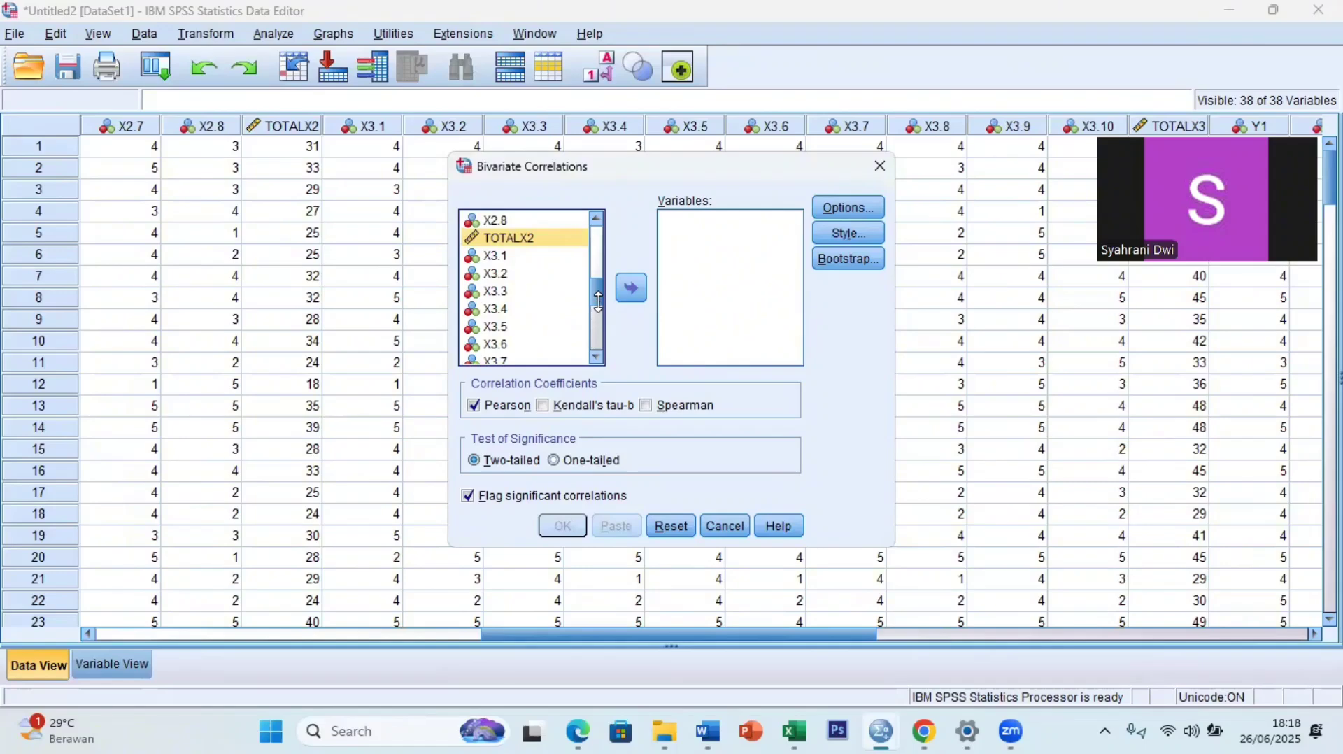
{"action": "left_click_drag", "start_coordinate": [597, 283], "coordinate": [597, 228]}
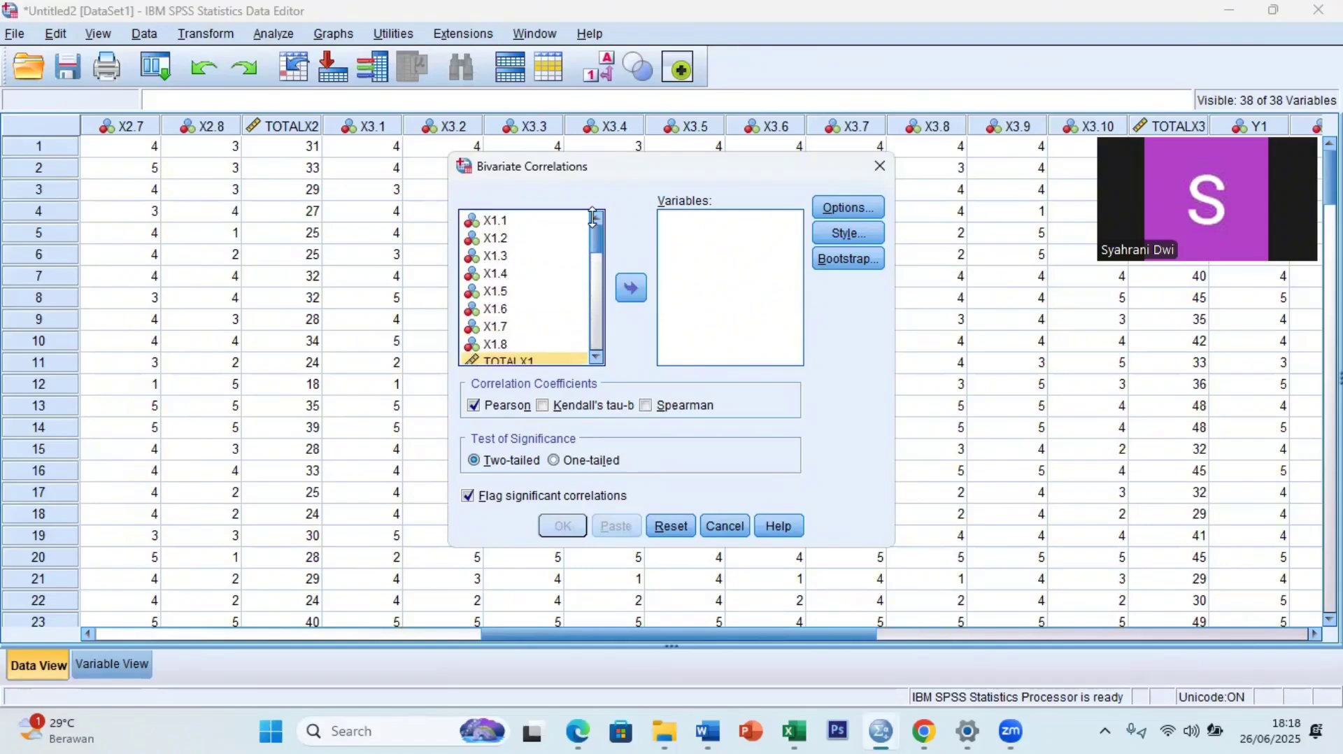
{"action": "left_click", "coordinate": [552, 219]}
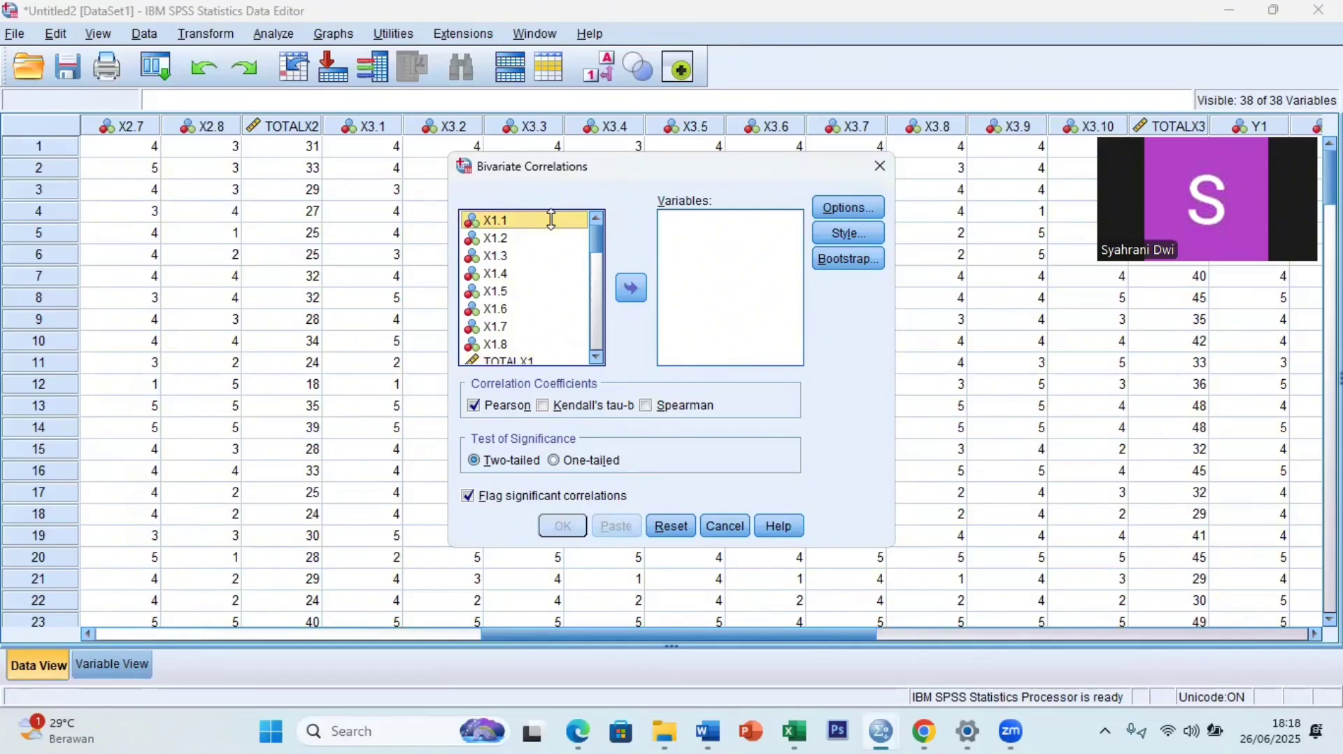
{"action": "key", "text": "shift+Down"}
{"action": "key", "text": "shift+Down"}
{"action": "key", "text": "shift+Down"}
{"action": "key", "text": "shift+Down"}
{"action": "key", "text": "Down"}
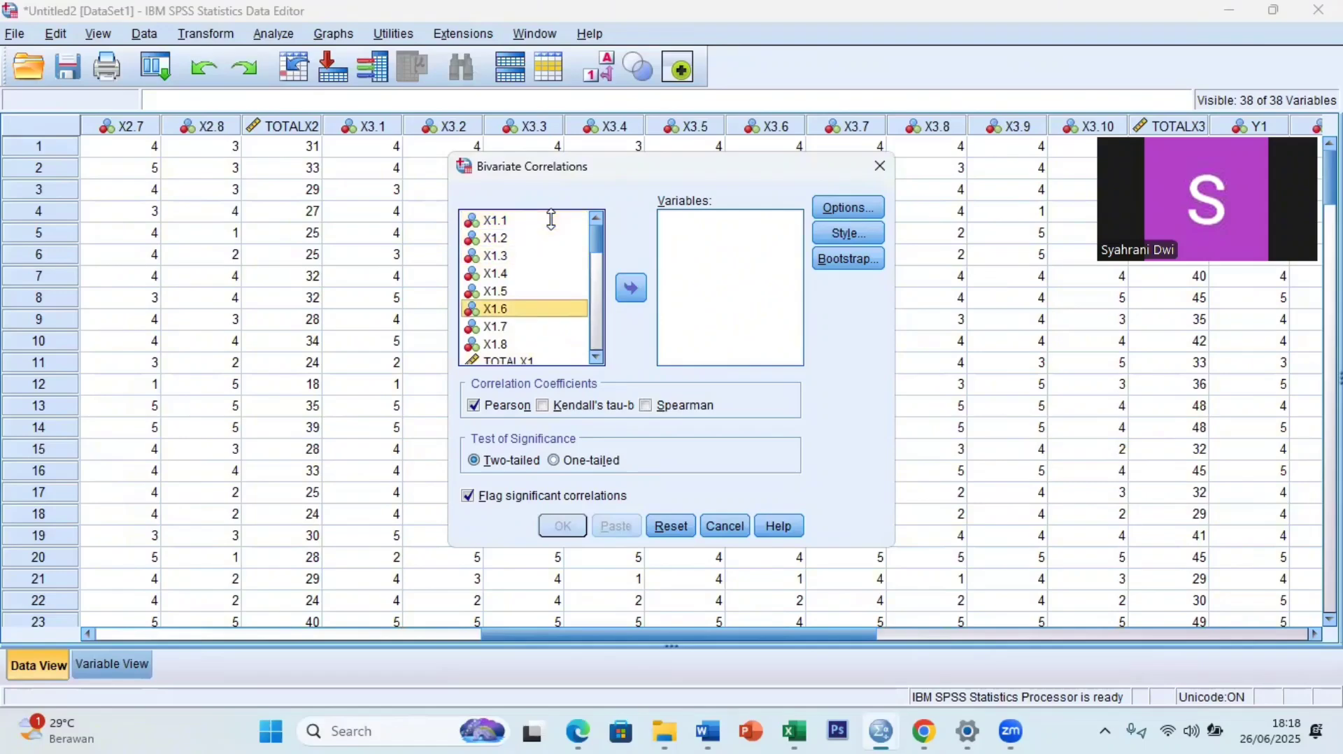
{"action": "key", "text": "Up"}
{"action": "key", "text": "Up"}
{"action": "key", "text": "Up"}
{"action": "key", "text": "Up"}
{"action": "key", "text": "Up"}
{"action": "key", "text": "Down"}
{"action": "key", "text": "Down"}
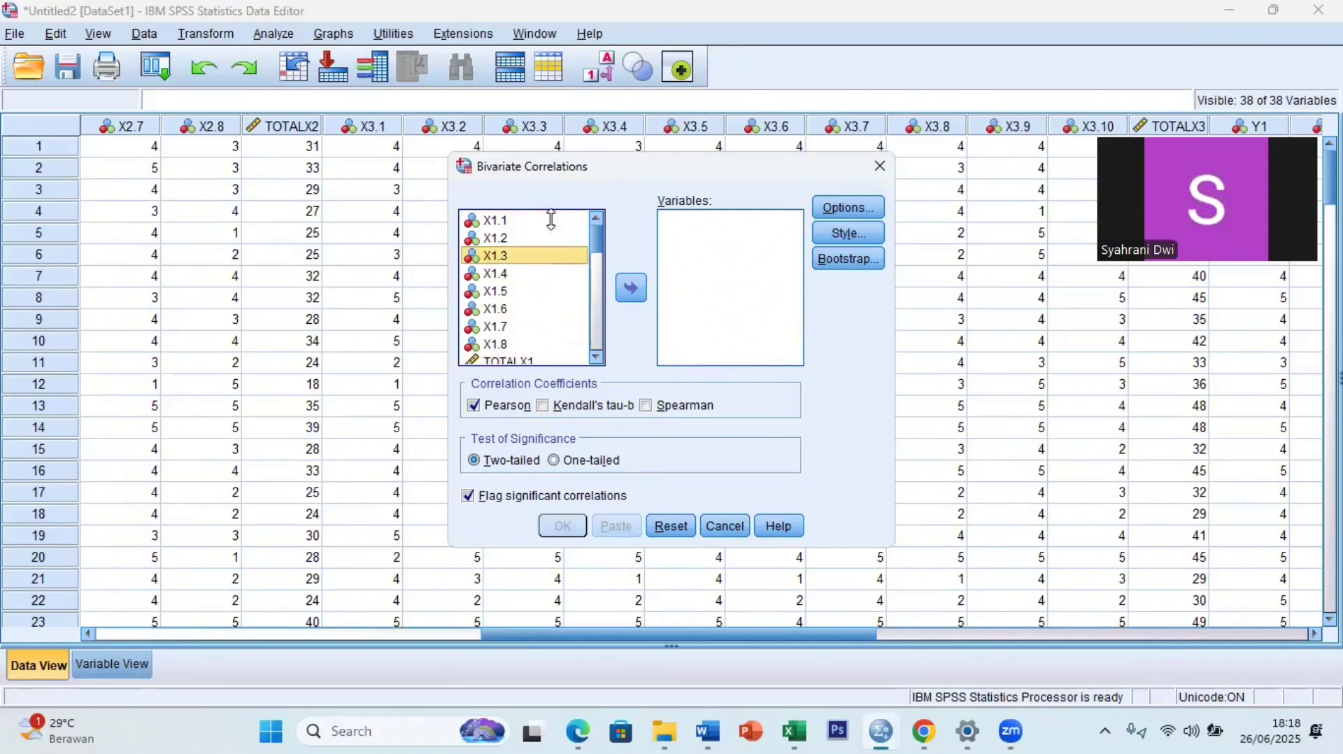
{"action": "key", "text": "Up"}
{"action": "key", "text": "Up"}
{"action": "key", "text": "shift+Down"}
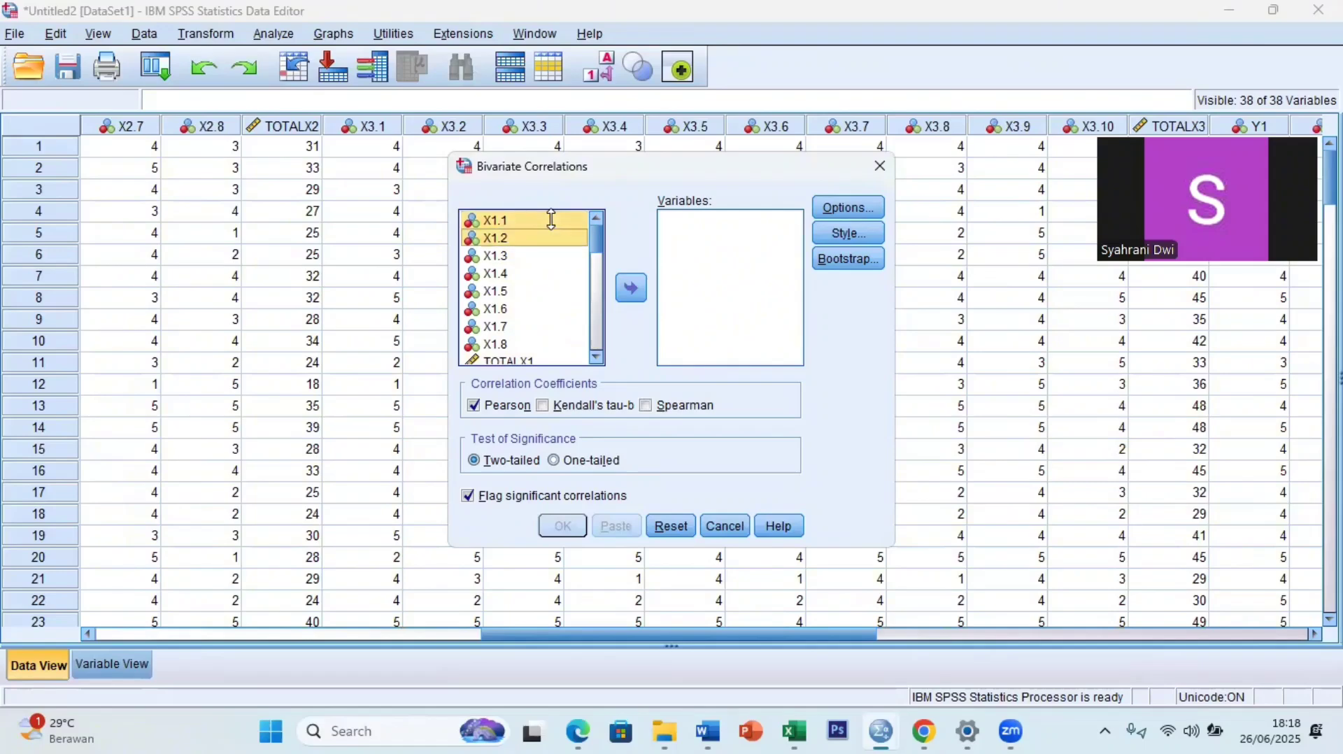
{"action": "key", "text": "shift+Down"}
Step: Add all variables from X1.1 through TOTALY, including the totals, to the bivariate correlation analysis
{"action": "key", "text": "Up"}
{"action": "key", "text": "Up"}
{"action": "key", "text": "shift+Down"}
{"action": "key", "text": "shift+Down"}
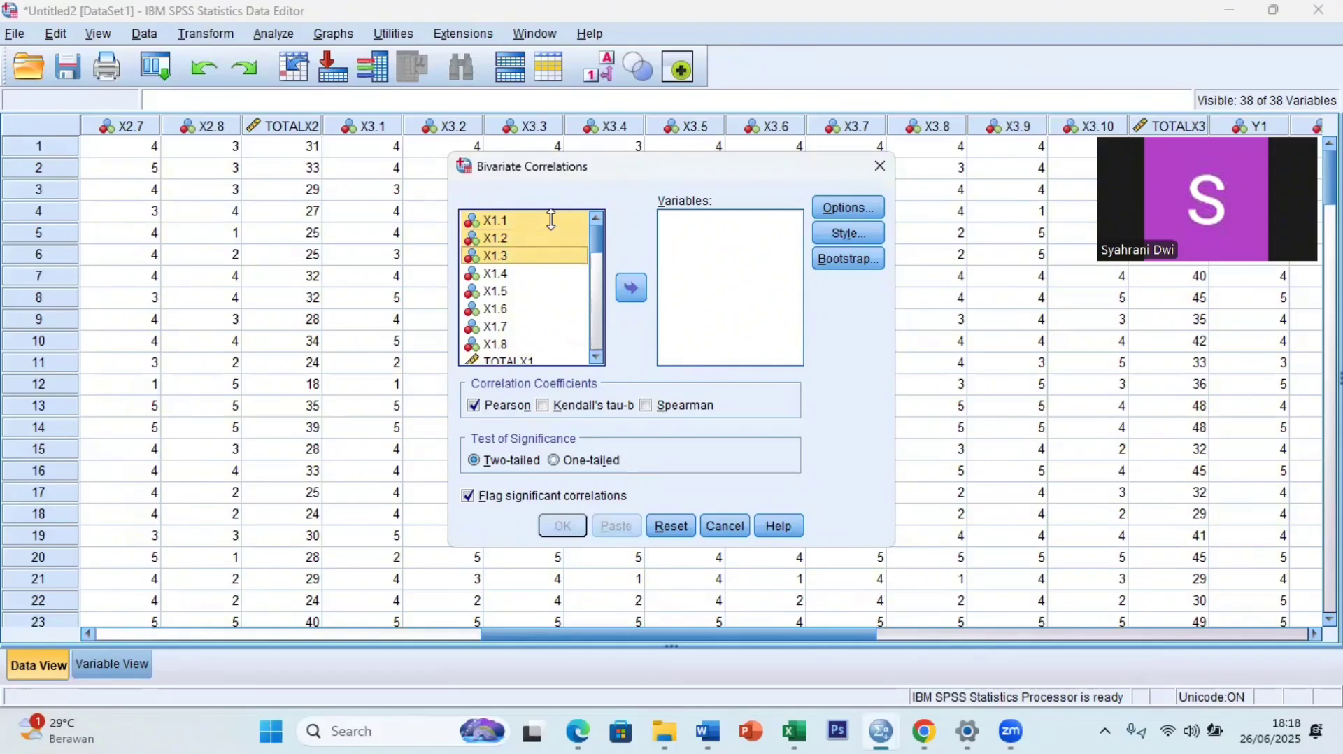
{"action": "key", "text": "shift+Down"}
{"action": "key", "text": "shift+Down"}
{"action": "key", "text": "shift+Down"}
{"action": "key", "text": "shift+Down"}
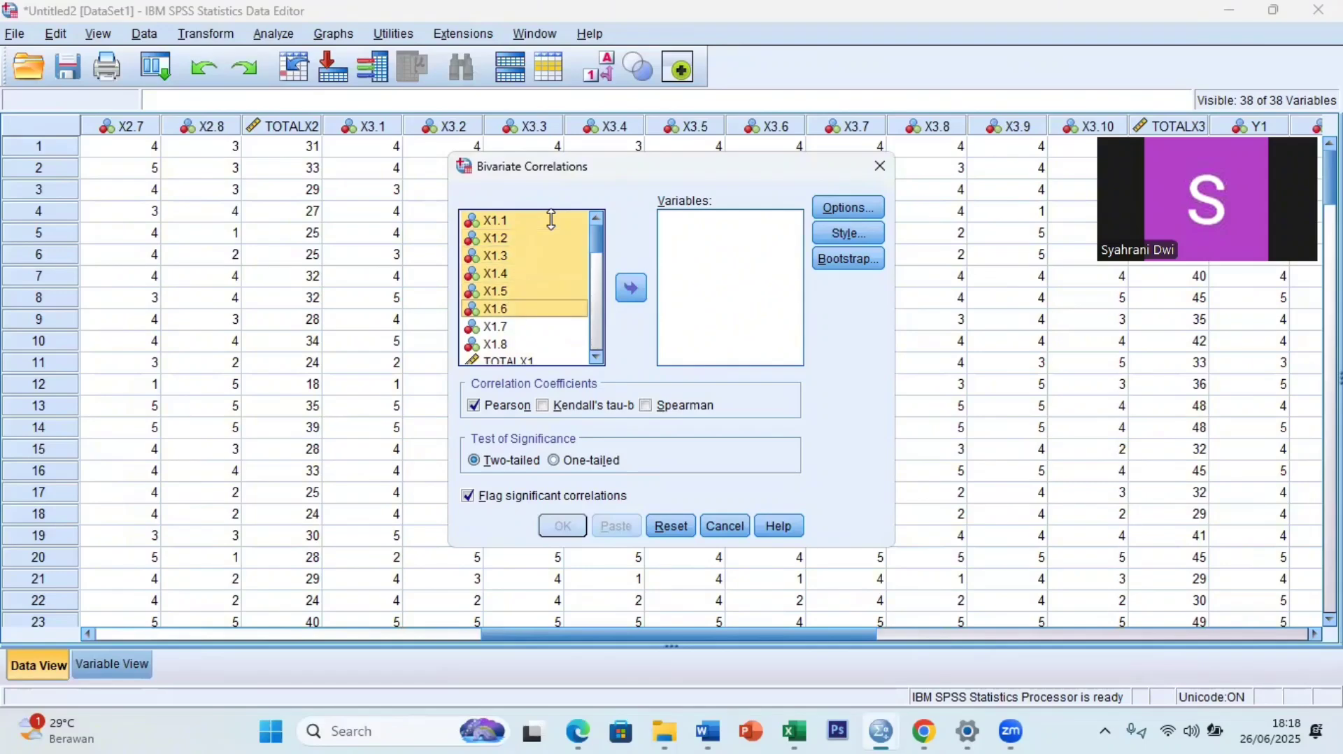
{"action": "key", "text": "shift+Down"}
{"action": "key", "text": "shift+Down"}
{"action": "key", "text": "shift+Down"}
{"action": "key", "text": "shift+Down"}
{"action": "key", "text": "shift+Down"}
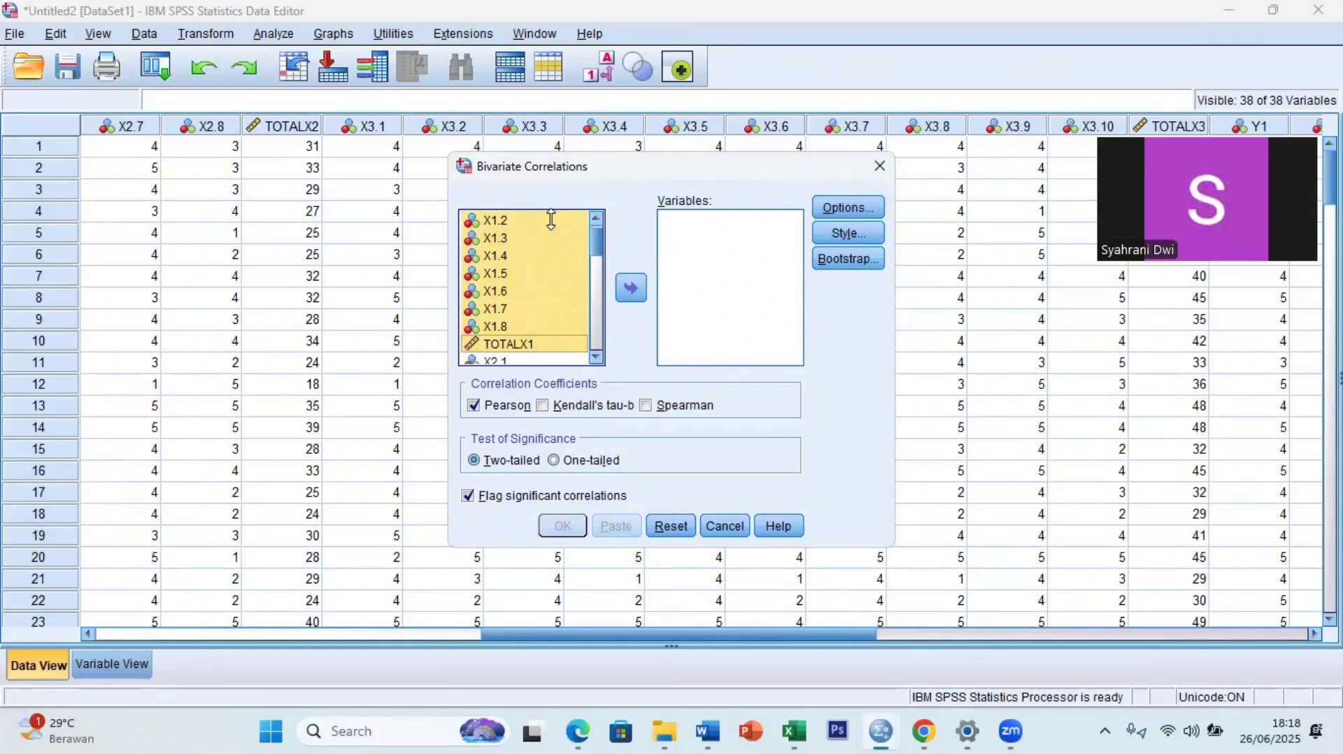
{"action": "key", "text": "shift+Down"}
{"action": "key", "text": "shift+Down"}
{"action": "key", "text": "shift+Down"}
{"action": "key", "text": "shift+Down"}
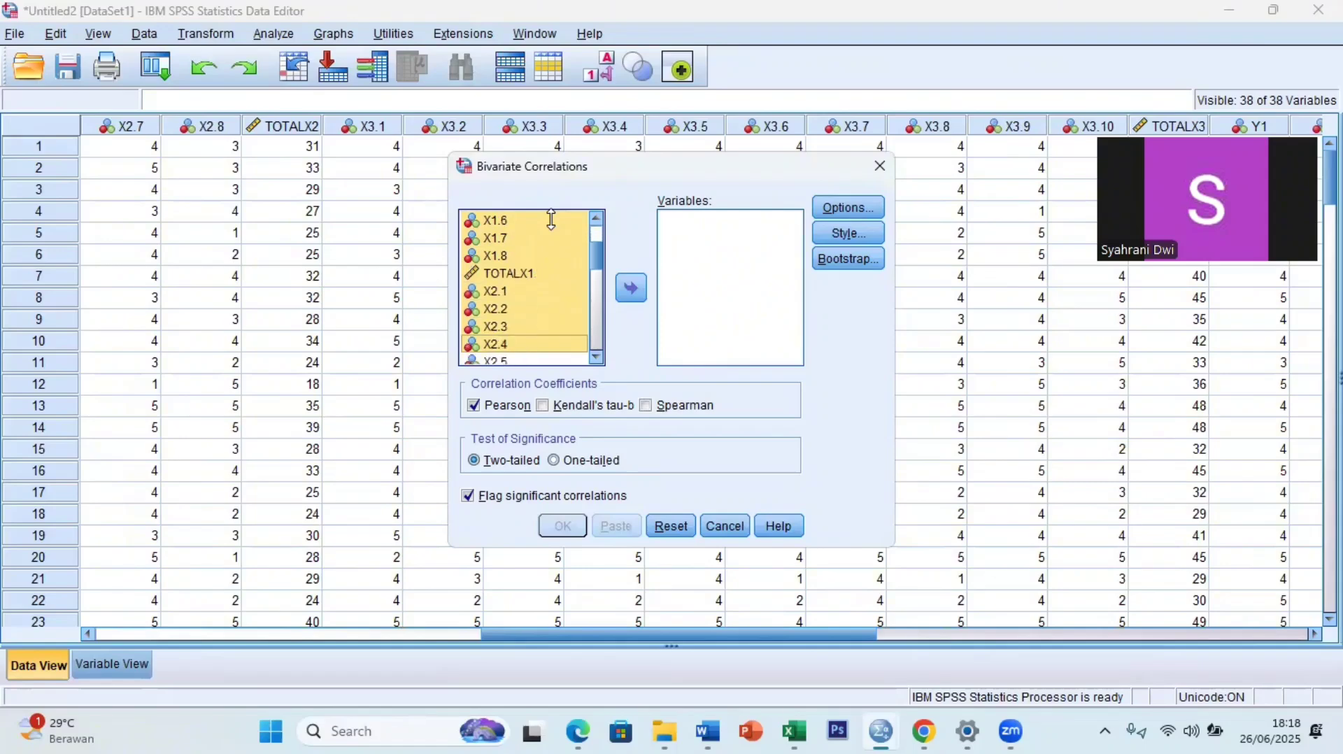
{"action": "key", "text": "shift+Down"}
{"action": "key", "text": "shift+Down"}
{"action": "key", "text": "shift+Down"}
{"action": "key", "text": "shift+Down"}
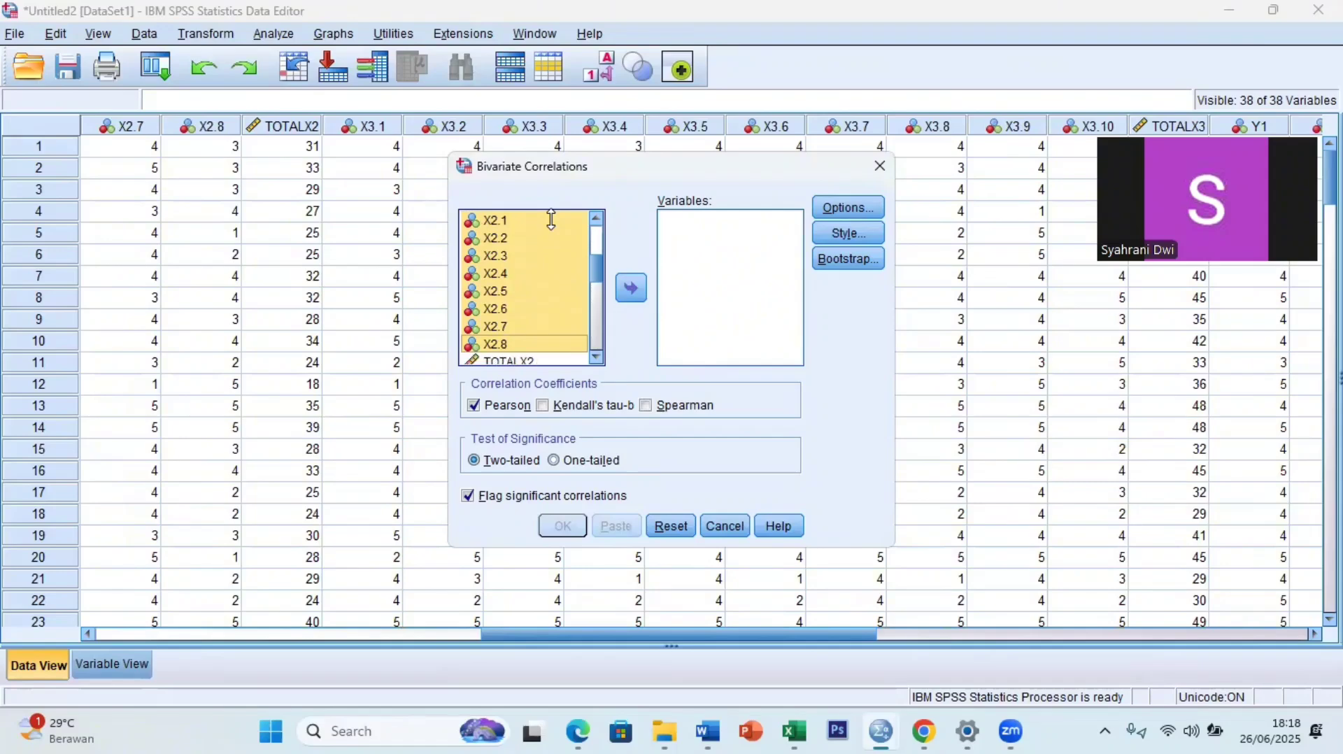
{"action": "key", "text": "shift+Down"}
{"action": "key", "text": "shift+Down"}
{"action": "key", "text": "shift+Down"}
{"action": "key", "text": "shift+Down"}
{"action": "key", "text": "shift+Down"}
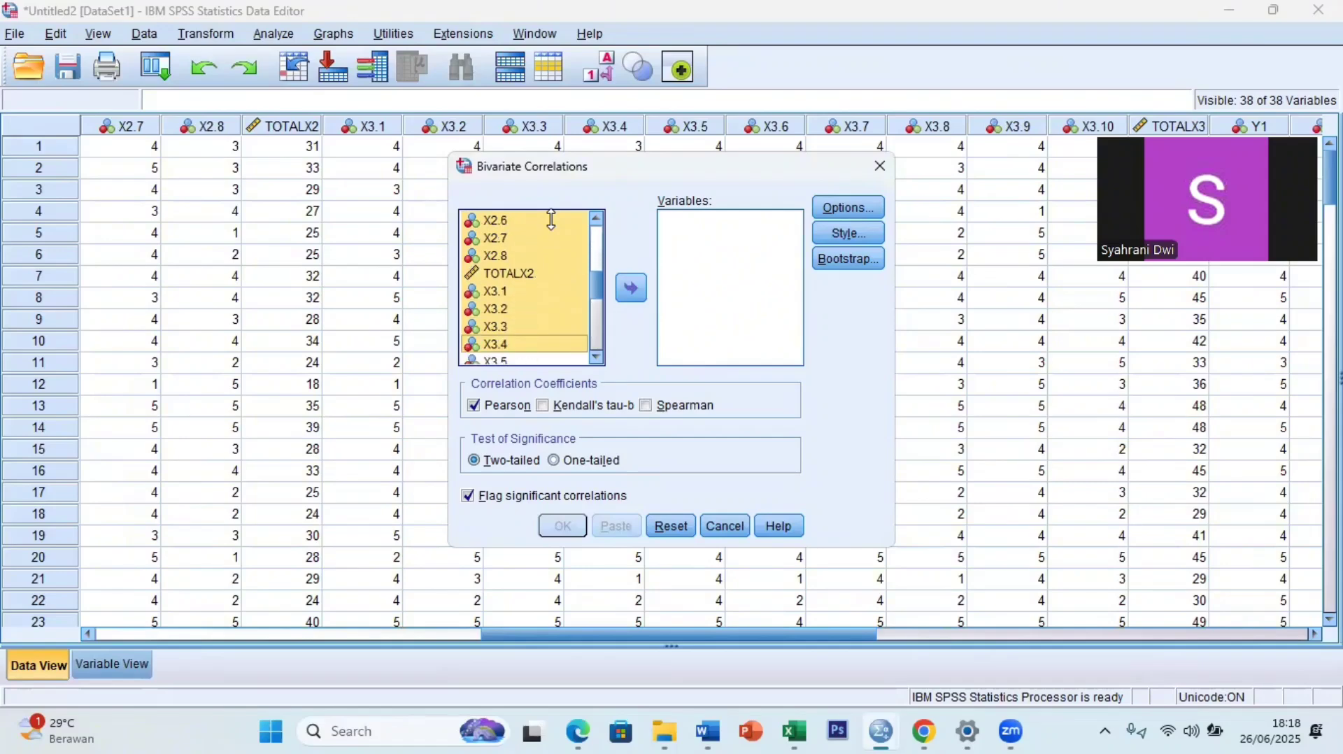
{"action": "key", "text": "shift+Down"}
{"action": "key", "text": "shift+Down"}
{"action": "key", "text": "shift+Down"}
{"action": "key", "text": "shift+Down"}
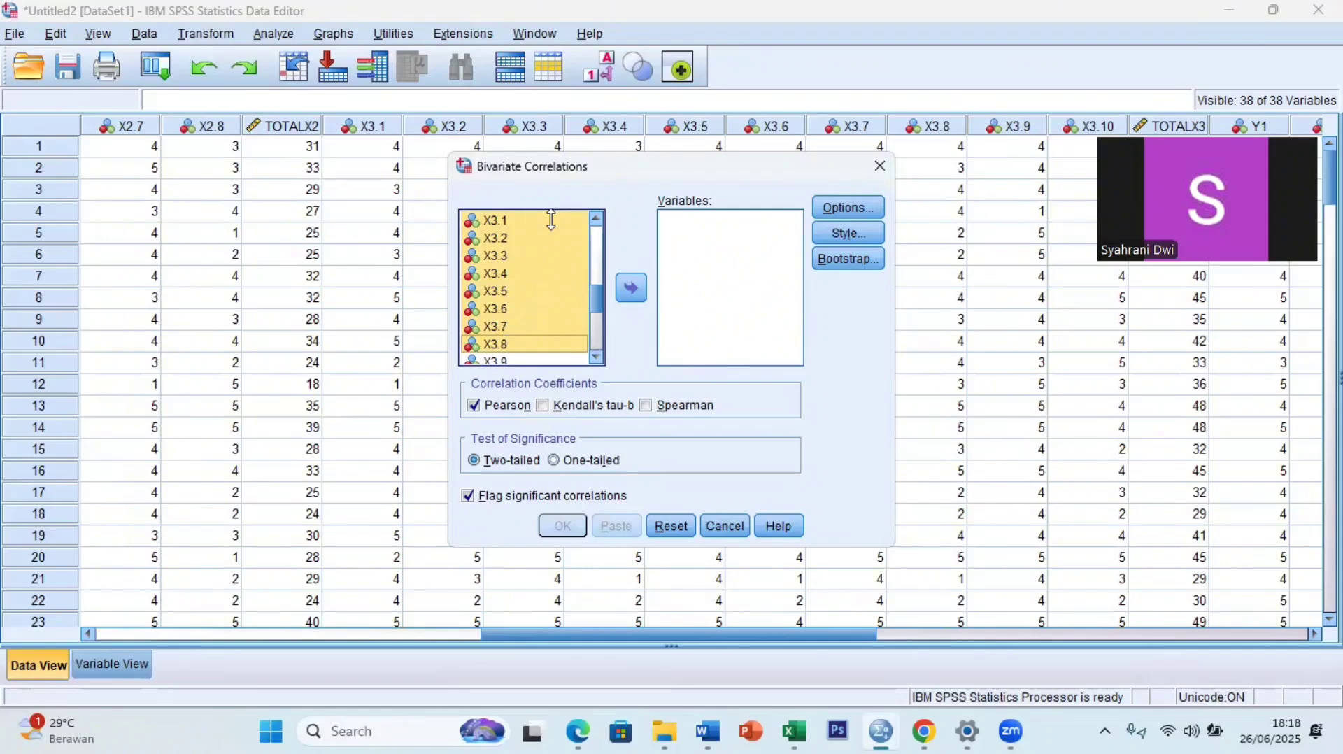
{"action": "key", "text": "shift+Down"}
{"action": "key", "text": "shift+Down"}
{"action": "key", "text": "shift+Down"}
{"action": "key", "text": "shift+Down"}
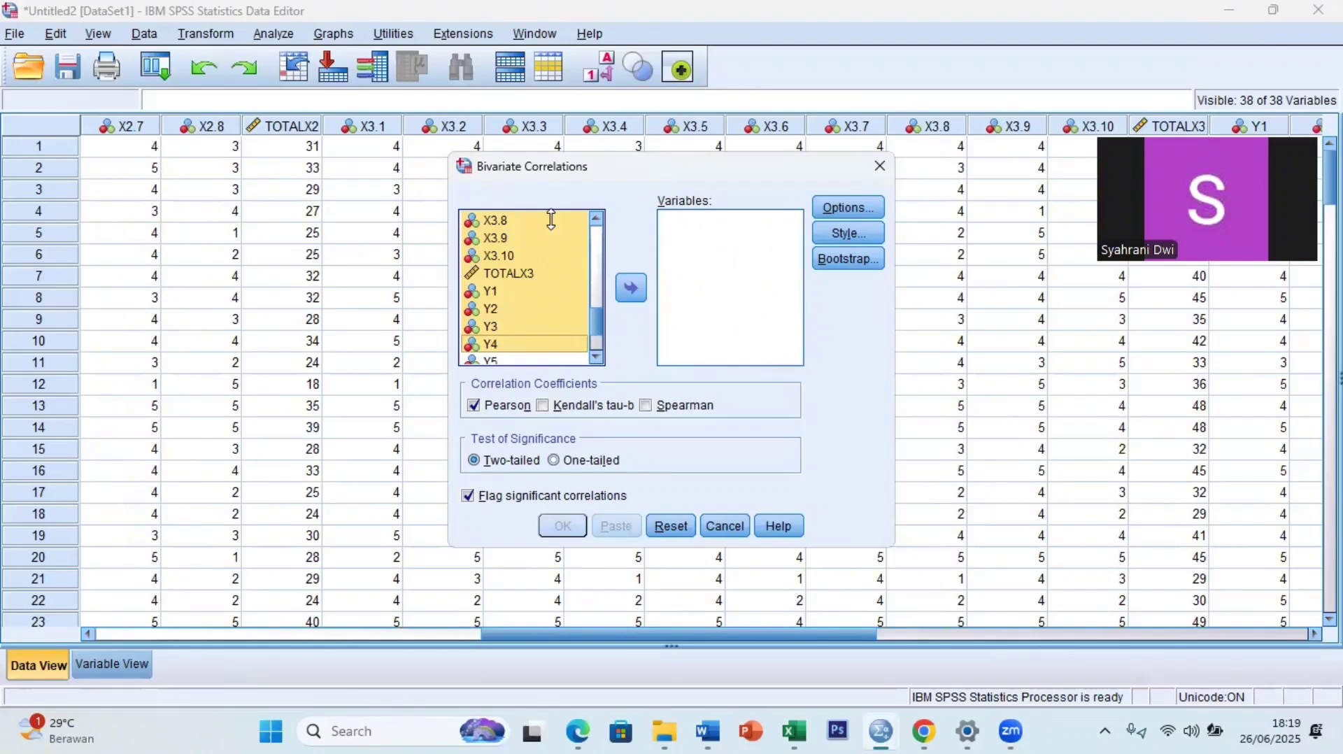
{"action": "key", "text": "shift+Down"}
{"action": "key", "text": "shift+Down"}
{"action": "key", "text": "shift+Down"}
{"action": "key", "text": "shift+Down"}
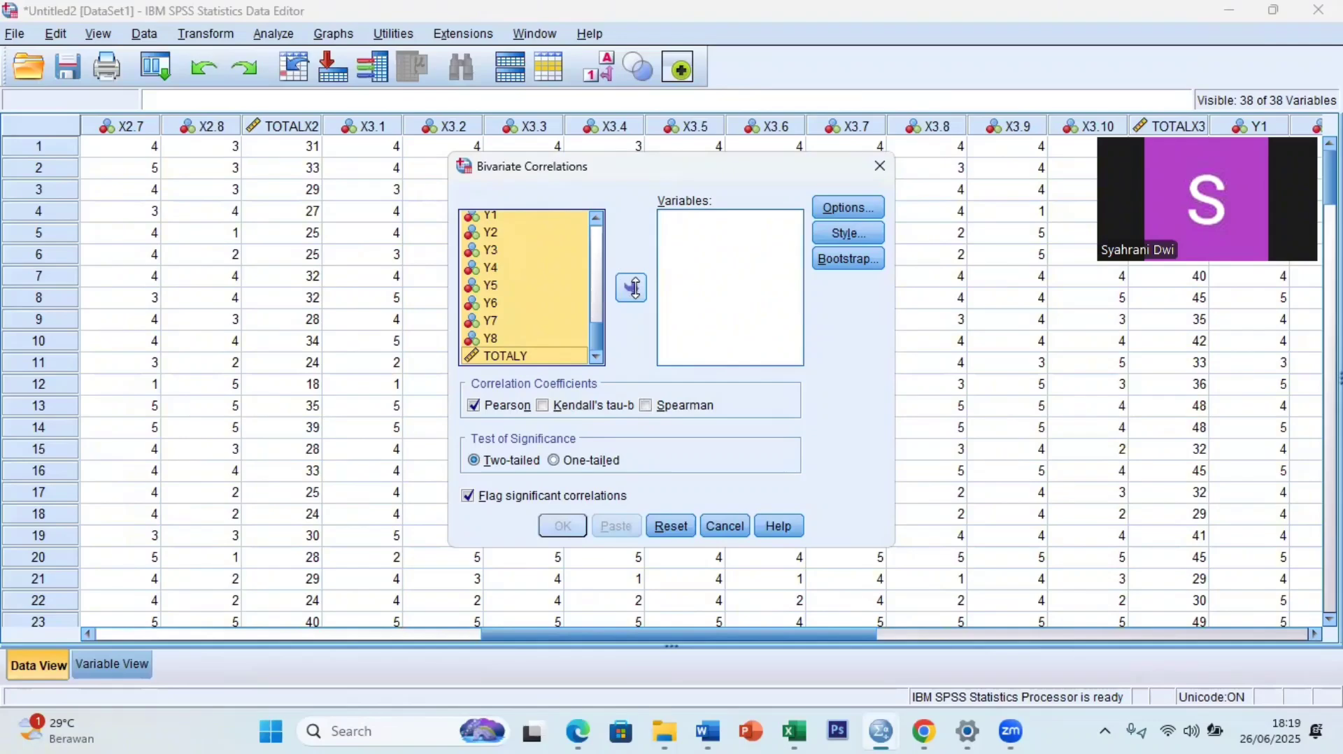
{"action": "left_click", "coordinate": [632, 288]}
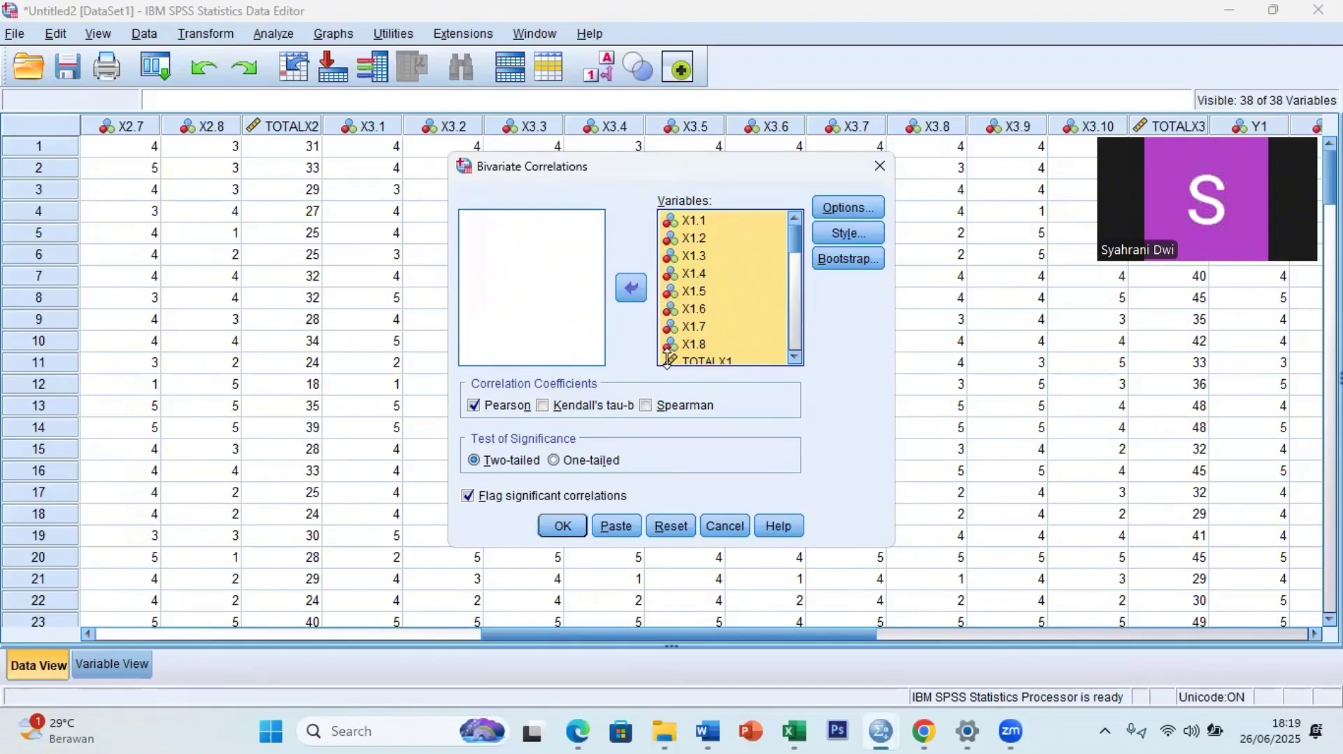
Step: Run the two-tailed Pearson correlation and examine the columns of the resulting Correlations table
{"action": "left_click", "coordinate": [564, 527]}
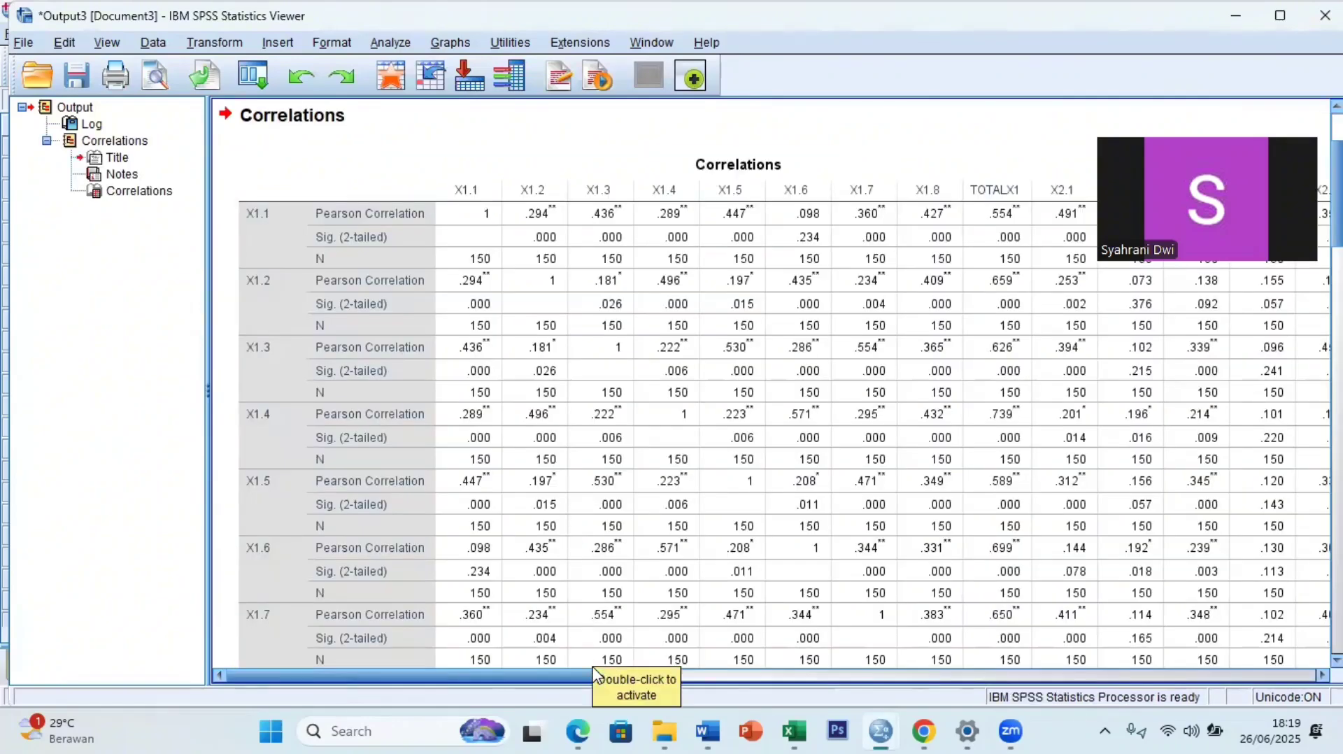
{"action": "left_click_drag", "start_coordinate": [549, 683], "coordinate": [724, 692]}
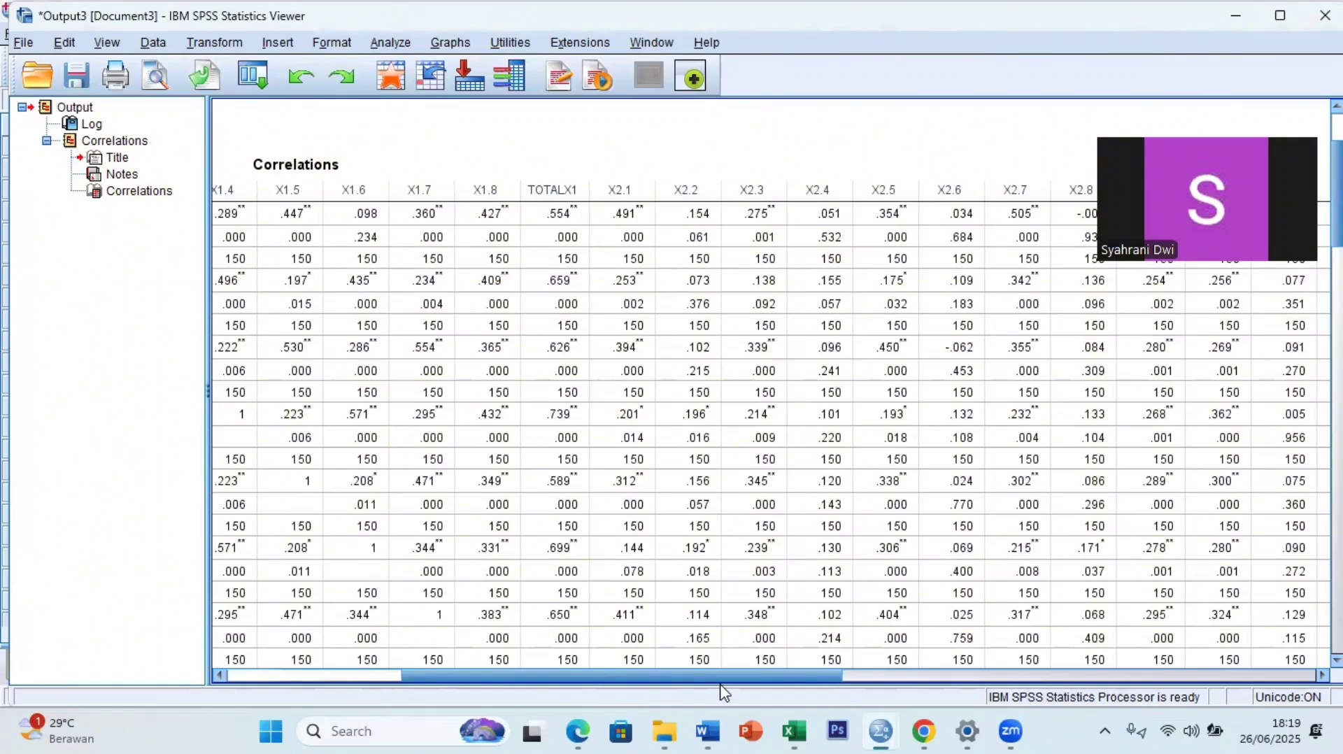
{"action": "left_click_drag", "start_coordinate": [723, 692], "coordinate": [826, 691]}
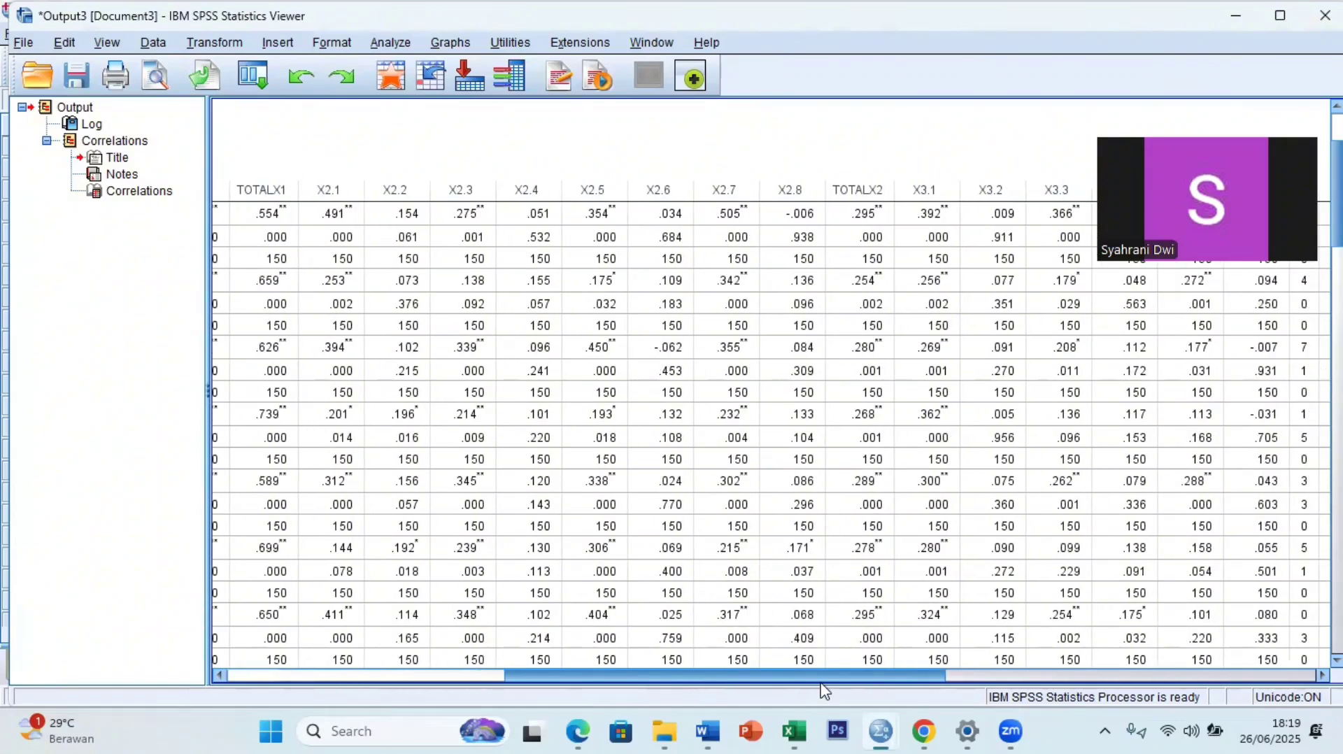
{"action": "left_click_drag", "start_coordinate": [826, 691], "coordinate": [754, 691]}
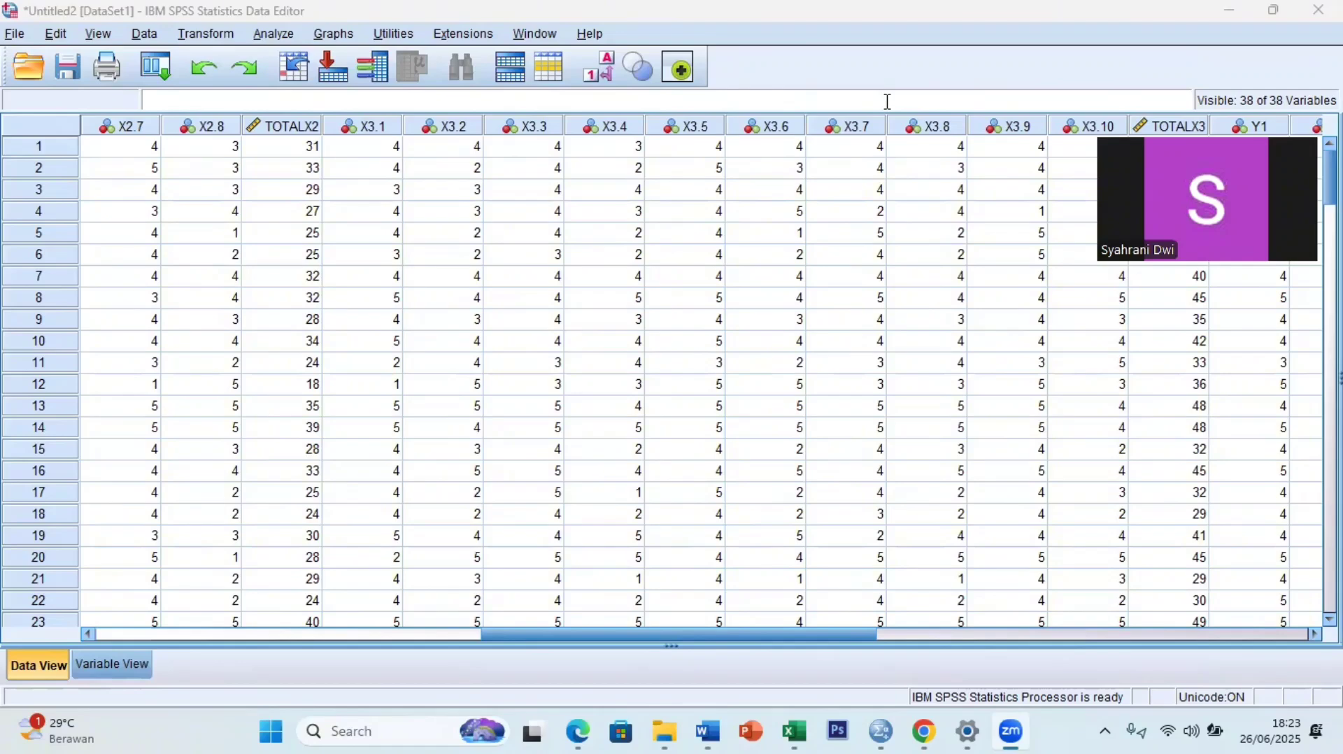
Step: Open the Reliability Analysis setup and remove TOTALX1, TOTALX2, TOTALX3 and TOTALY from its items
{"action": "left_click", "coordinate": [276, 35]}
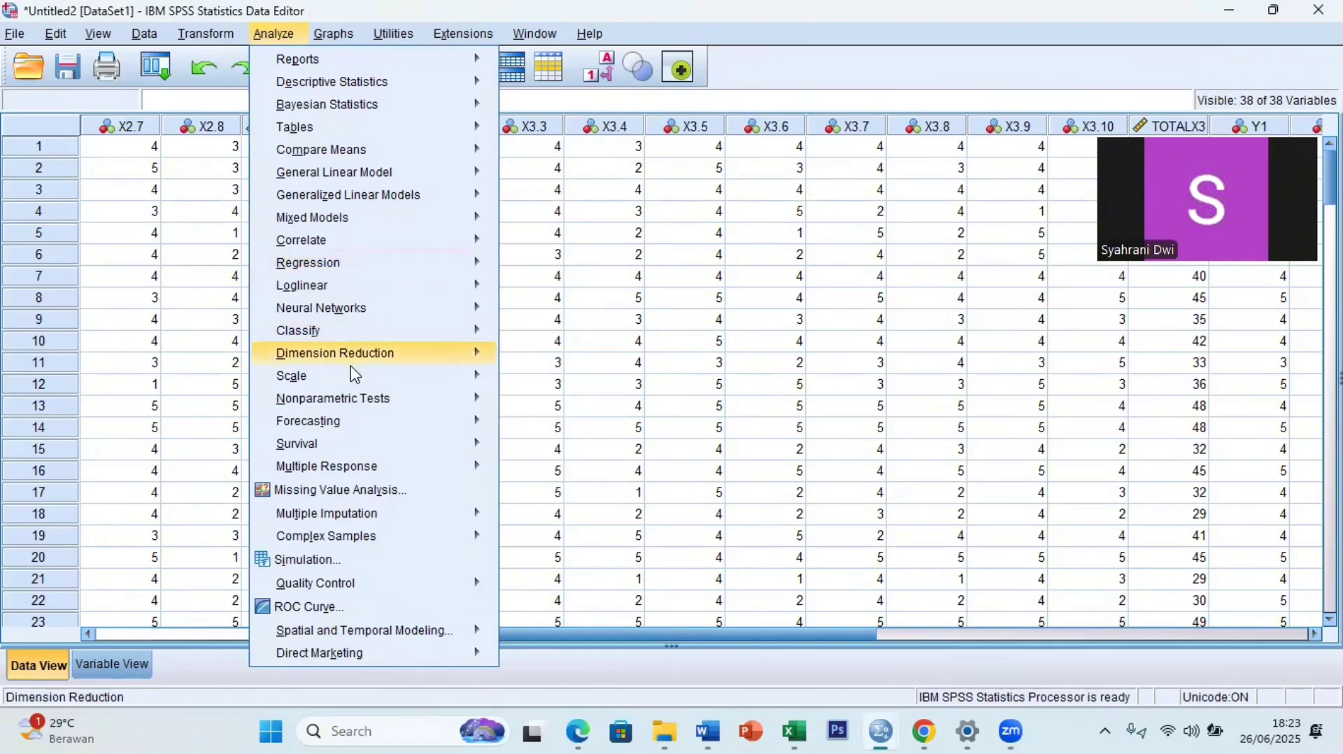
{"action": "mouse_move", "coordinate": [354, 378]}
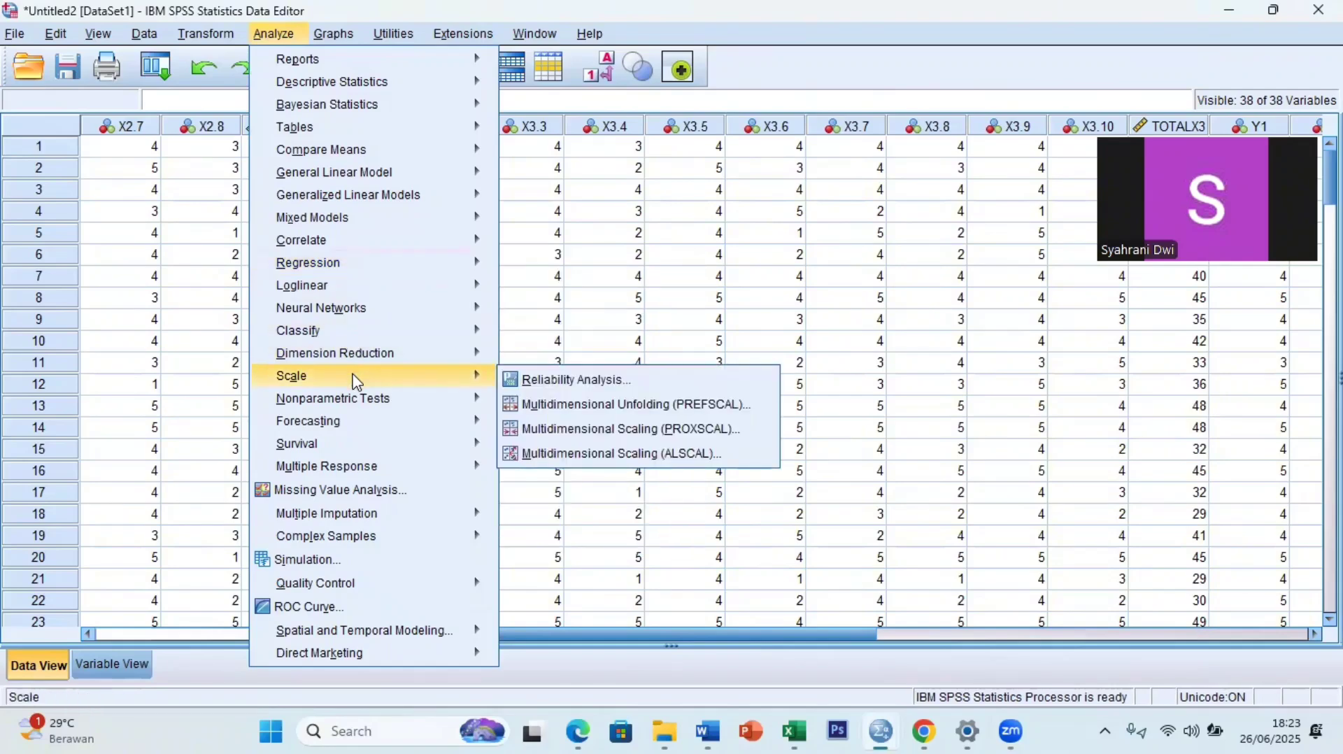
{"action": "left_click", "coordinate": [557, 390]}
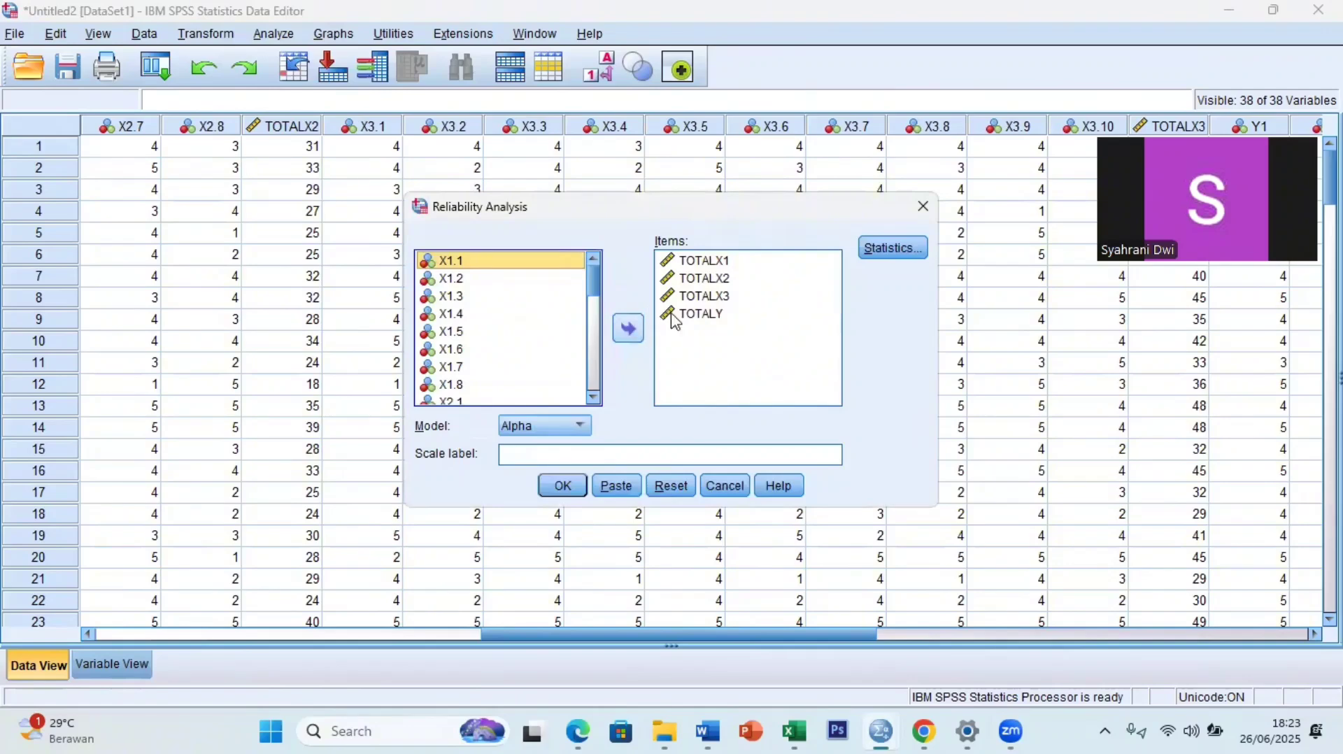
{"action": "left_click", "coordinate": [732, 265]}
{"action": "key", "text": "shift+Down"}
{"action": "key", "text": "shift+Down"}
{"action": "key", "text": "shift+Down"}
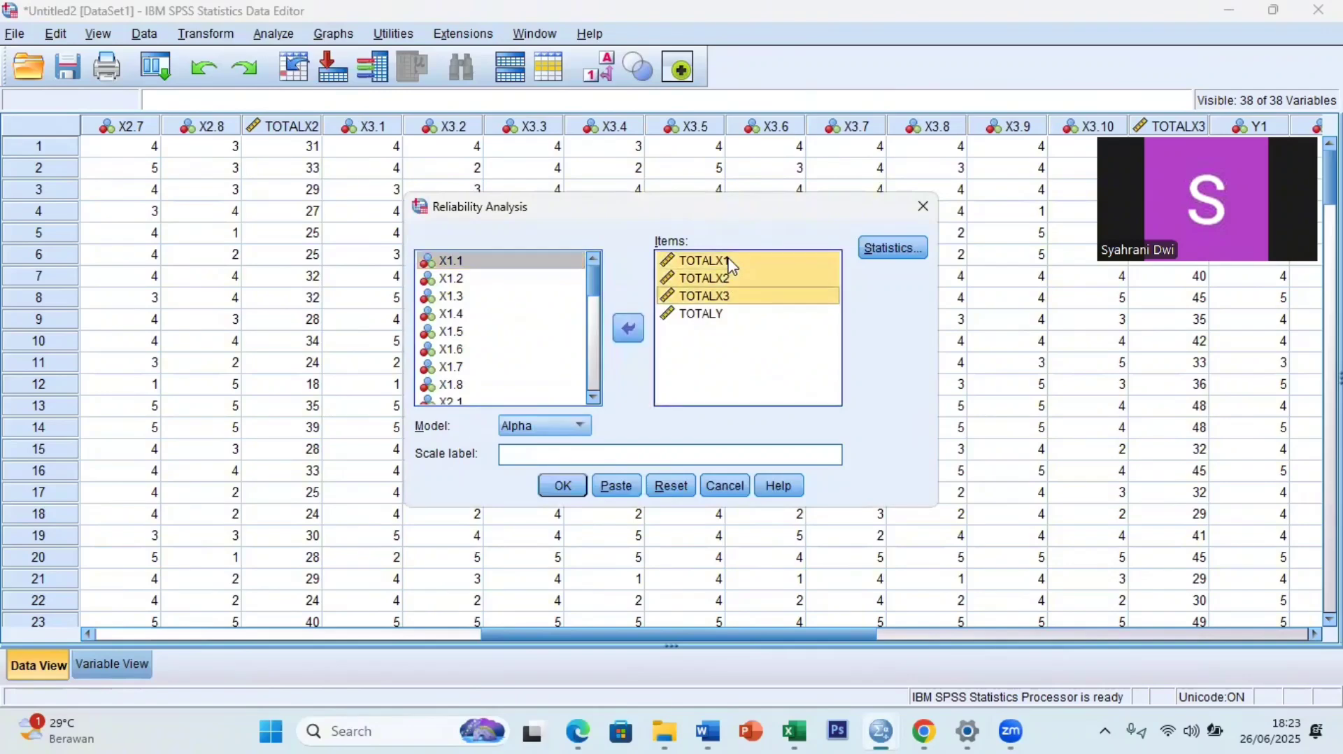
{"action": "left_click", "coordinate": [628, 328]}
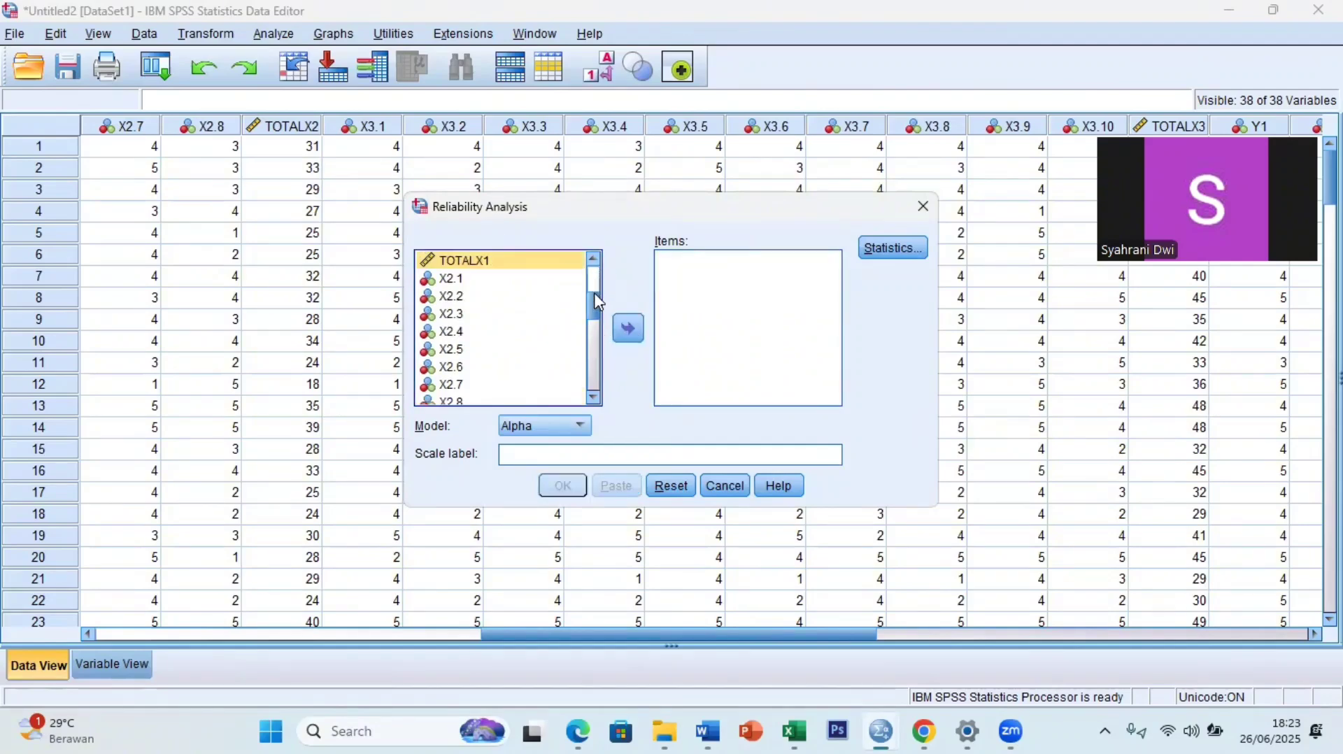
{"action": "scroll", "coordinate": [594, 293], "scroll_direction": "down", "scroll_amount": 2}
{"action": "scroll", "coordinate": [594, 265], "scroll_direction": "up", "scroll_amount": 3}
{"action": "left_click", "coordinate": [549, 263]}
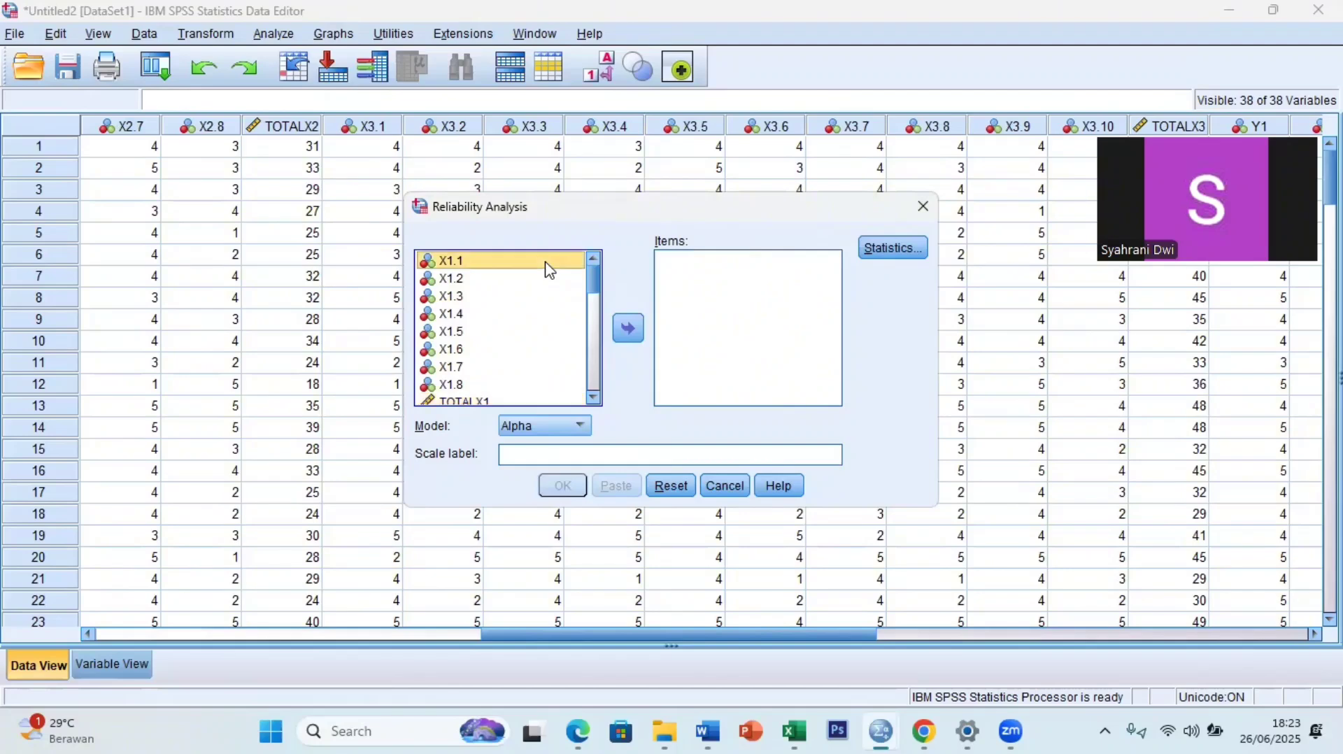
{"action": "key", "text": "shift+Down"}
{"action": "key", "text": "shift+Down"}
{"action": "key", "text": "shift+Down"}
{"action": "key", "text": "shift+Down"}
{"action": "key", "text": "shift+Down"}
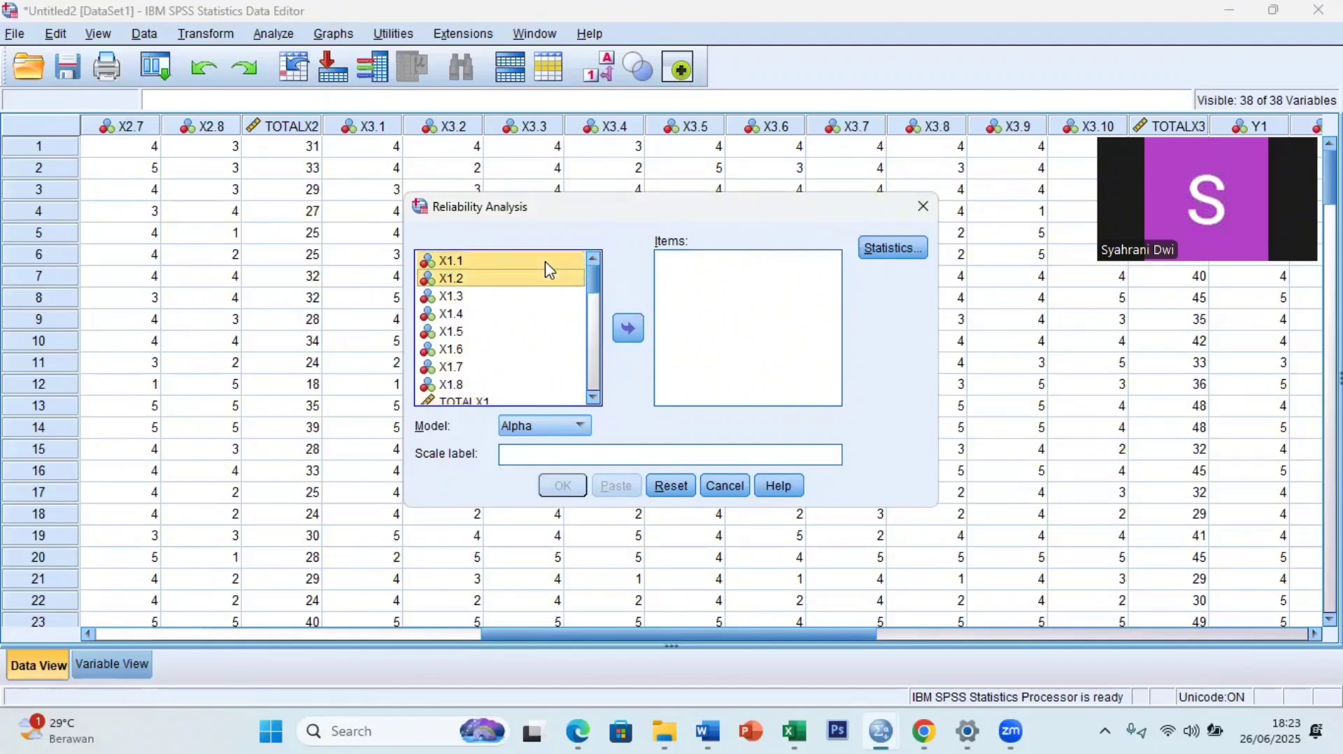
{"action": "key", "text": "Down"}
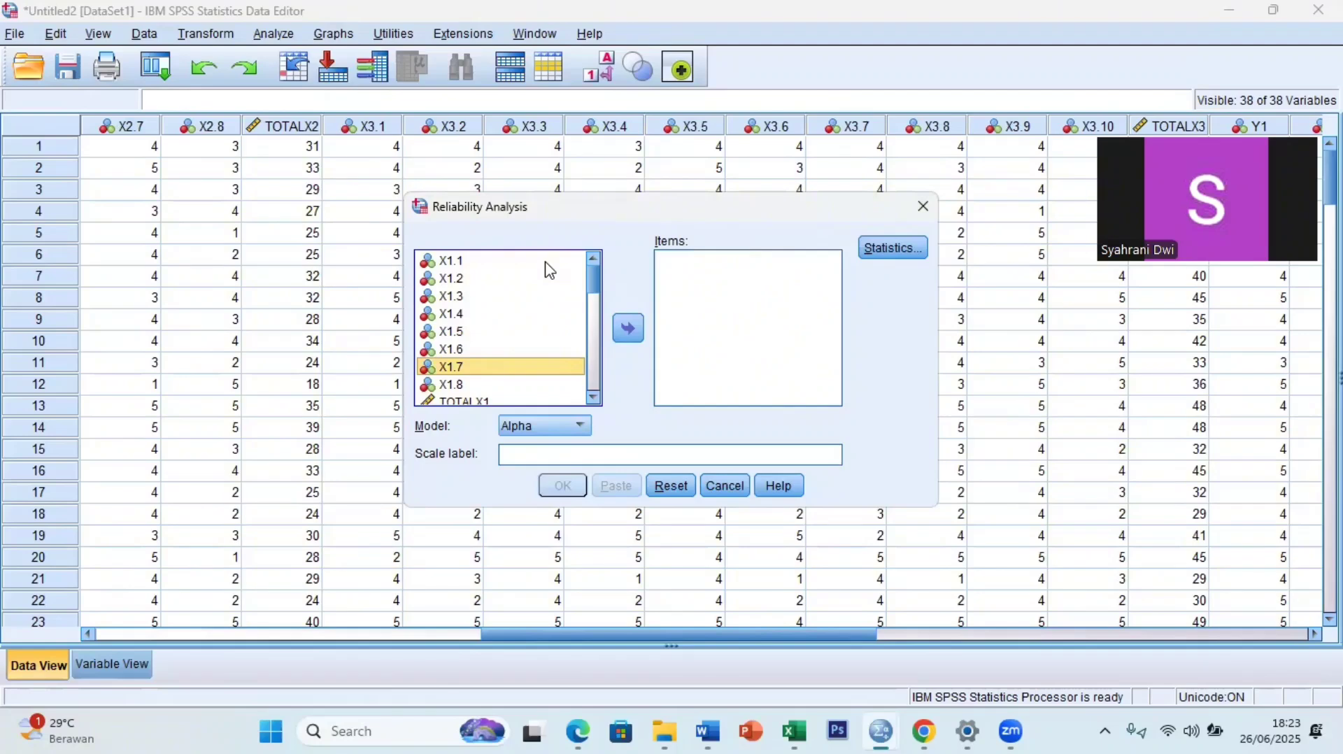
Step: Add variables X1.1 through X1.8, without TOTALX1, to the items of the reliability analysis
{"action": "key", "text": "Up"}
{"action": "key", "text": "Up"}
{"action": "key", "text": "Up"}
{"action": "key", "text": "Up"}
{"action": "key", "text": "Up"}
{"action": "key", "text": "Up"}
{"action": "key", "text": "shift+Down"}
{"action": "key", "text": "shift+Down"}
{"action": "key", "text": "shift+Down"}
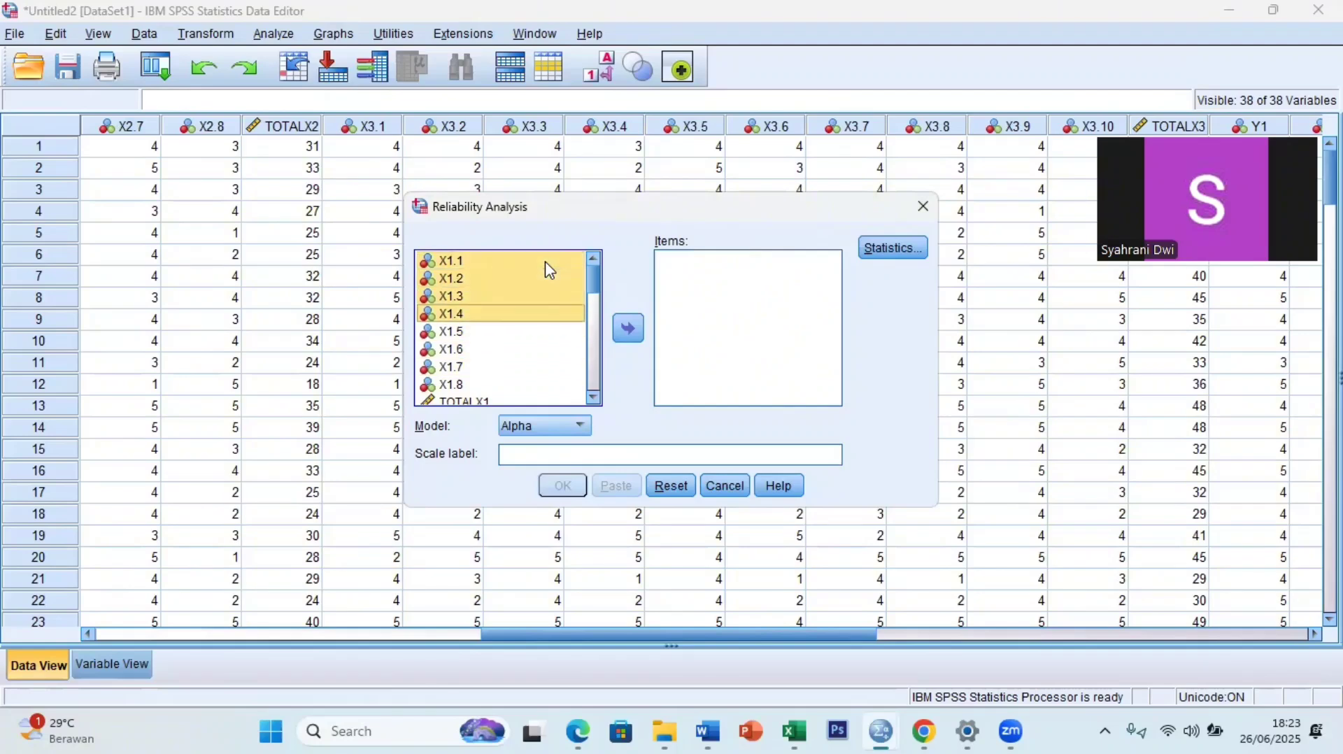
{"action": "key", "text": "shift+Down"}
{"action": "key", "text": "shift+Down"}
{"action": "key", "text": "shift+Down"}
{"action": "key", "text": "shift+Down"}
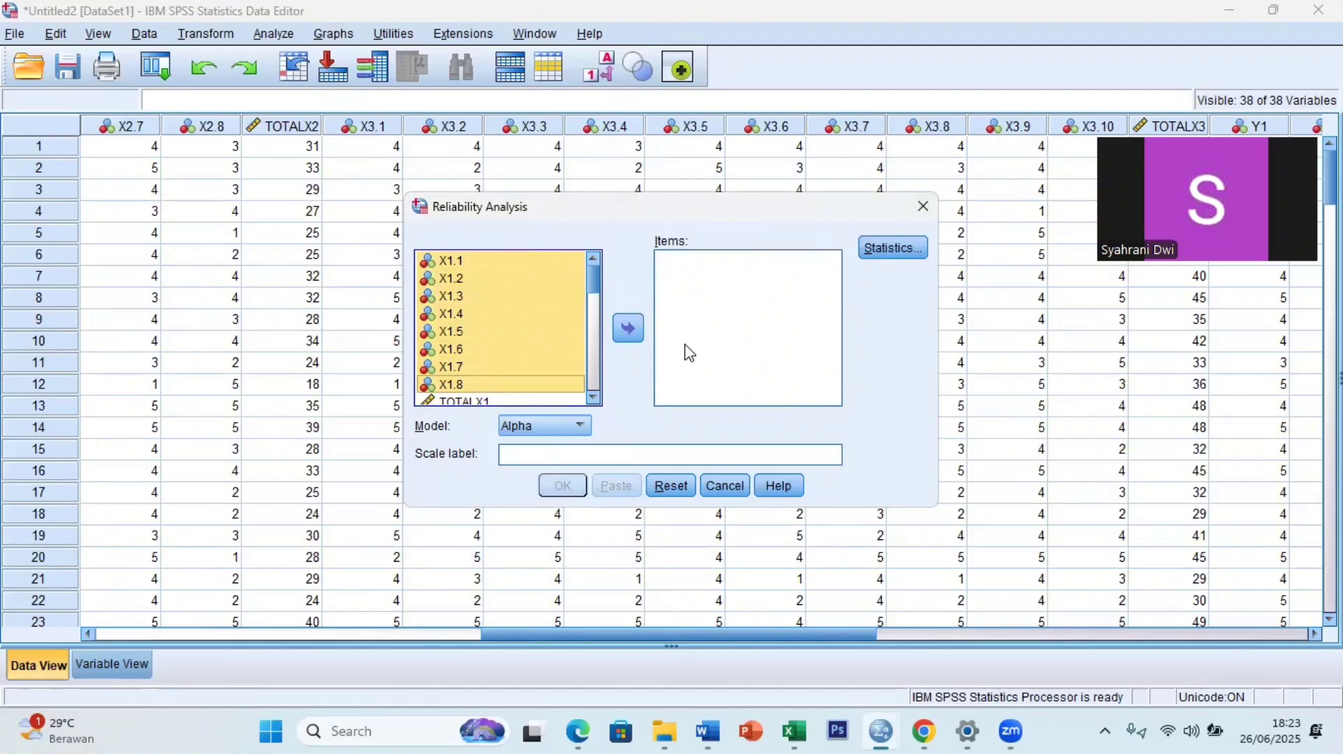
{"action": "left_click", "coordinate": [628, 328]}
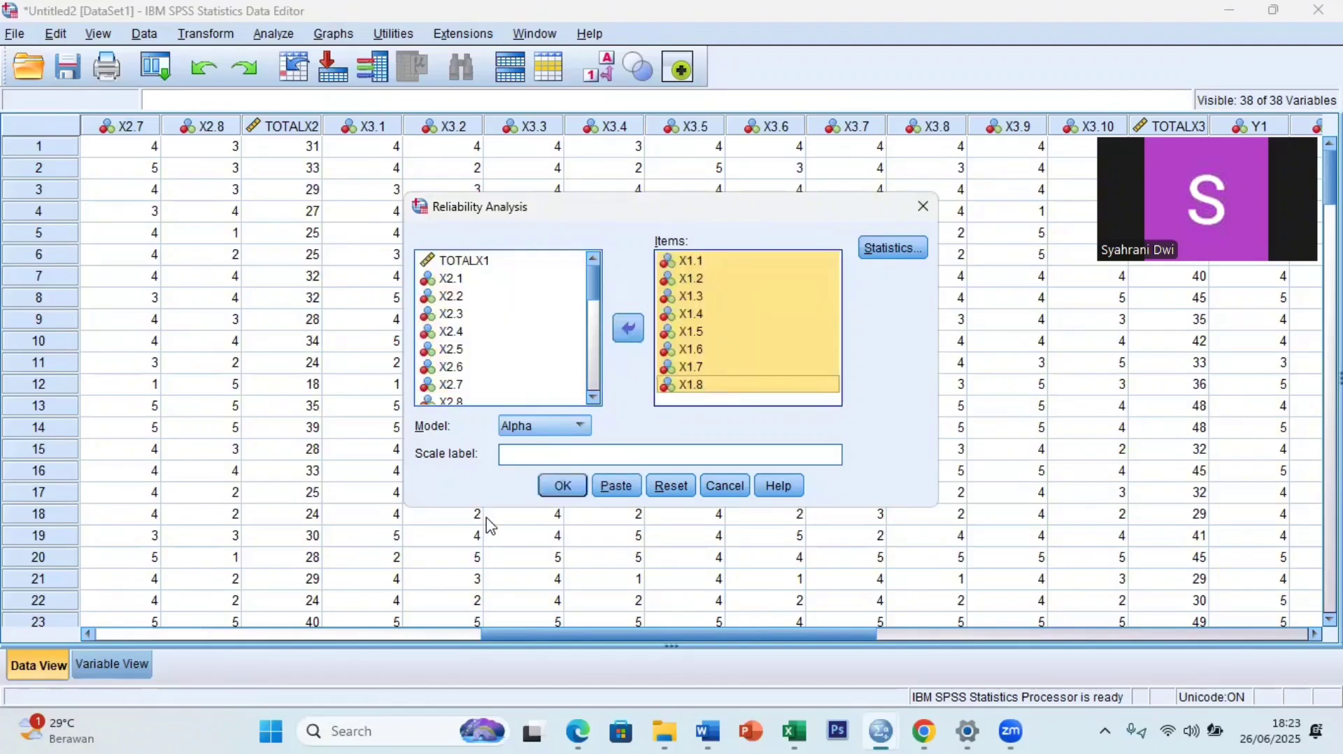
Step: Run the Alpha reliability analysis with the Scale if item deleted descriptives and examine the Reliability Statistics table
{"action": "left_click", "coordinate": [893, 248]}
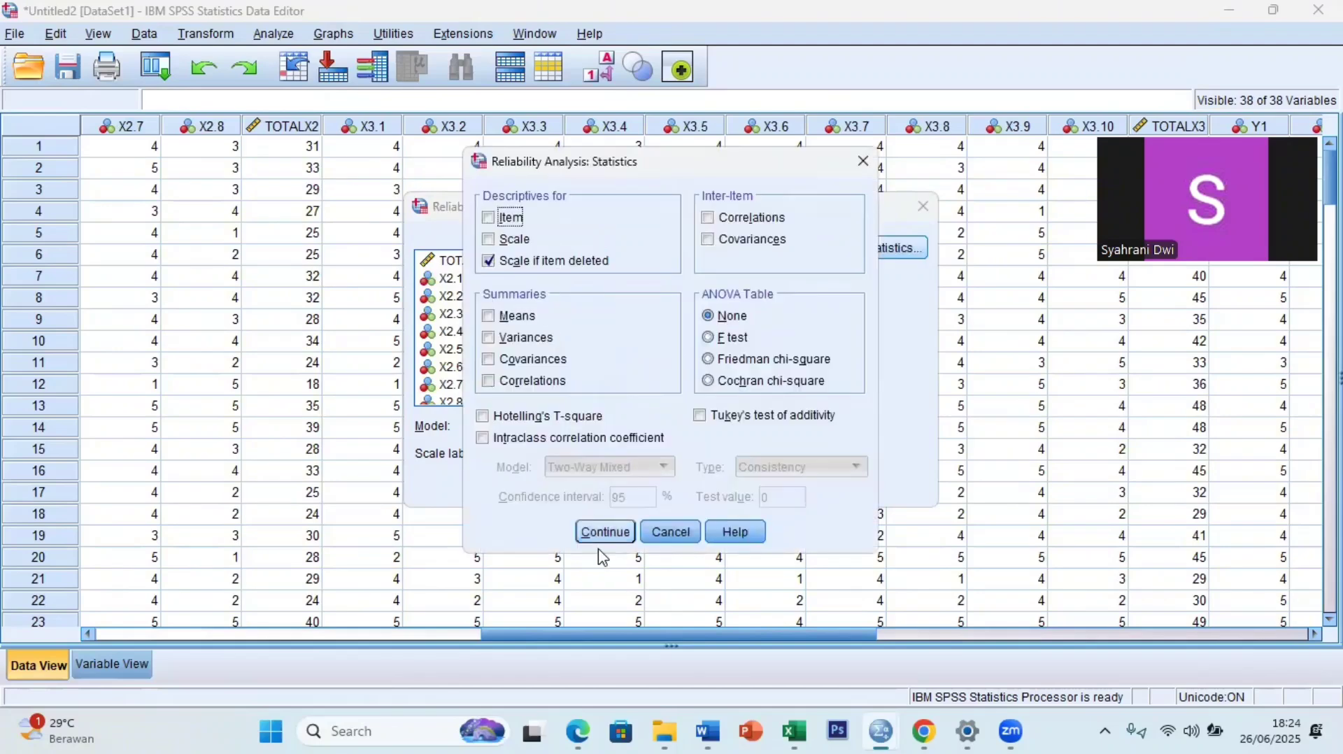
{"action": "left_click", "coordinate": [604, 532]}
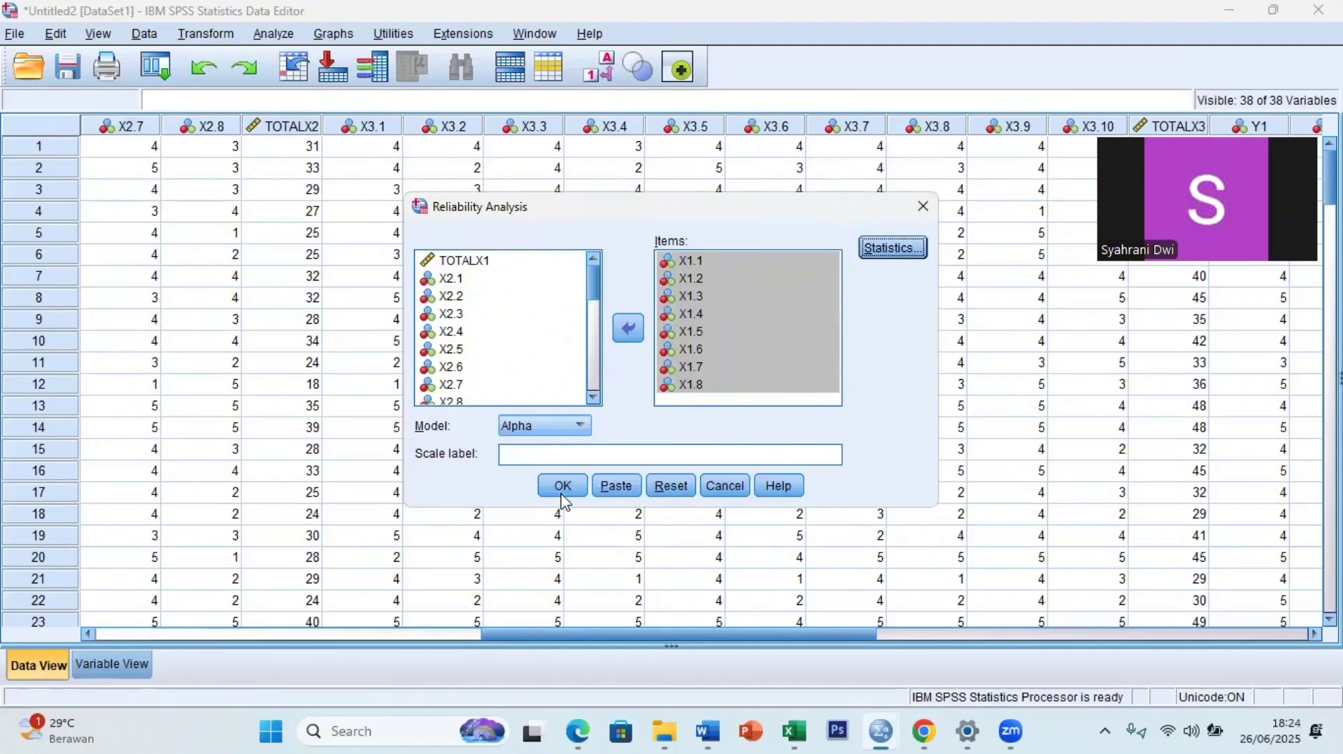
{"action": "left_click", "coordinate": [564, 488]}
{"action": "left_click", "coordinate": [564, 488]}
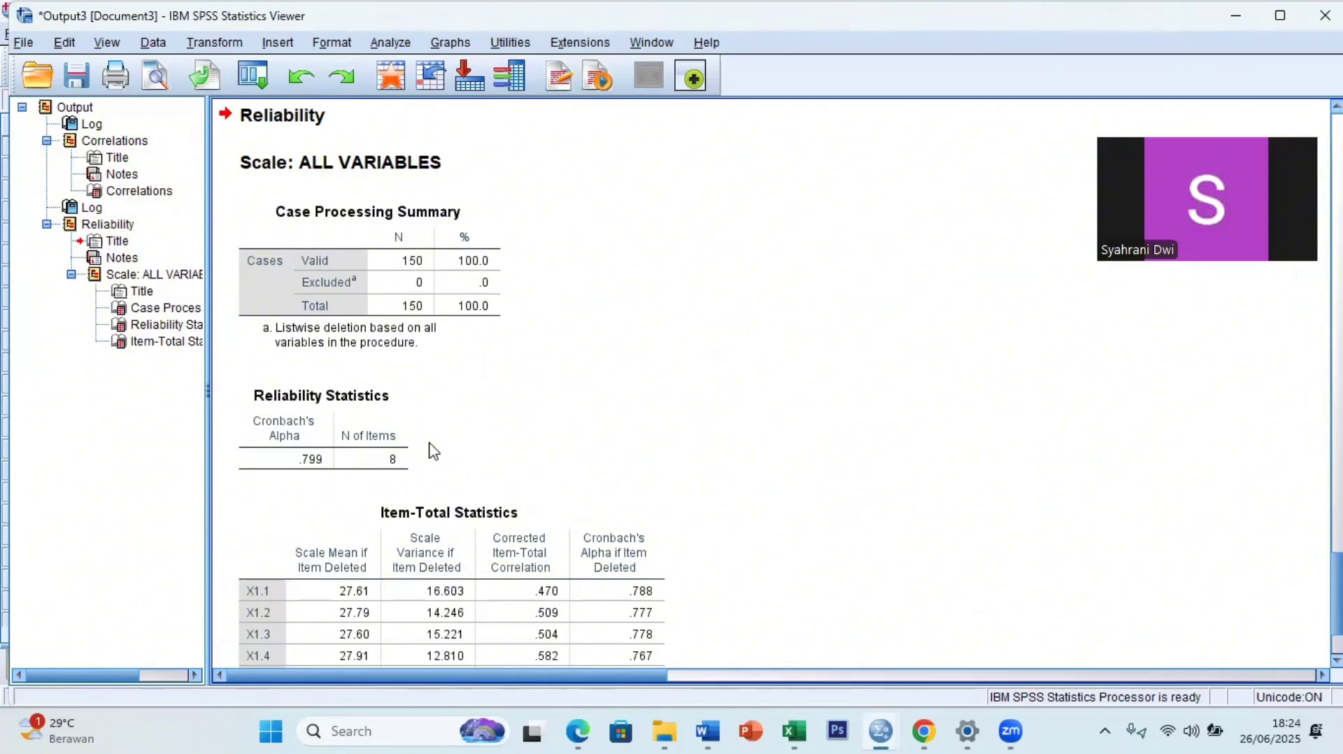
{"action": "left_click", "coordinate": [371, 459]}
Step: Return to the data set from the output and reopen the Reliability Analysis setup
{"action": "mouse_move", "coordinate": [884, 731]}
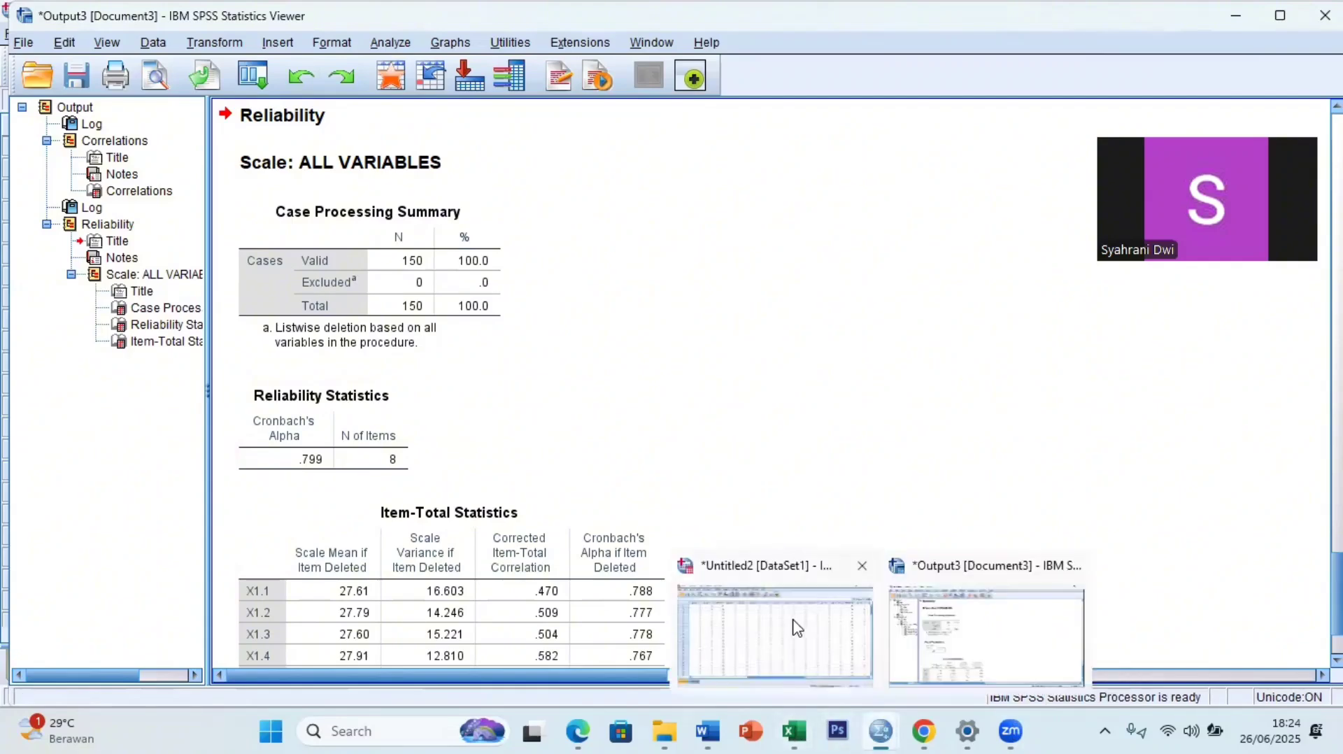
{"action": "left_click", "coordinate": [795, 626]}
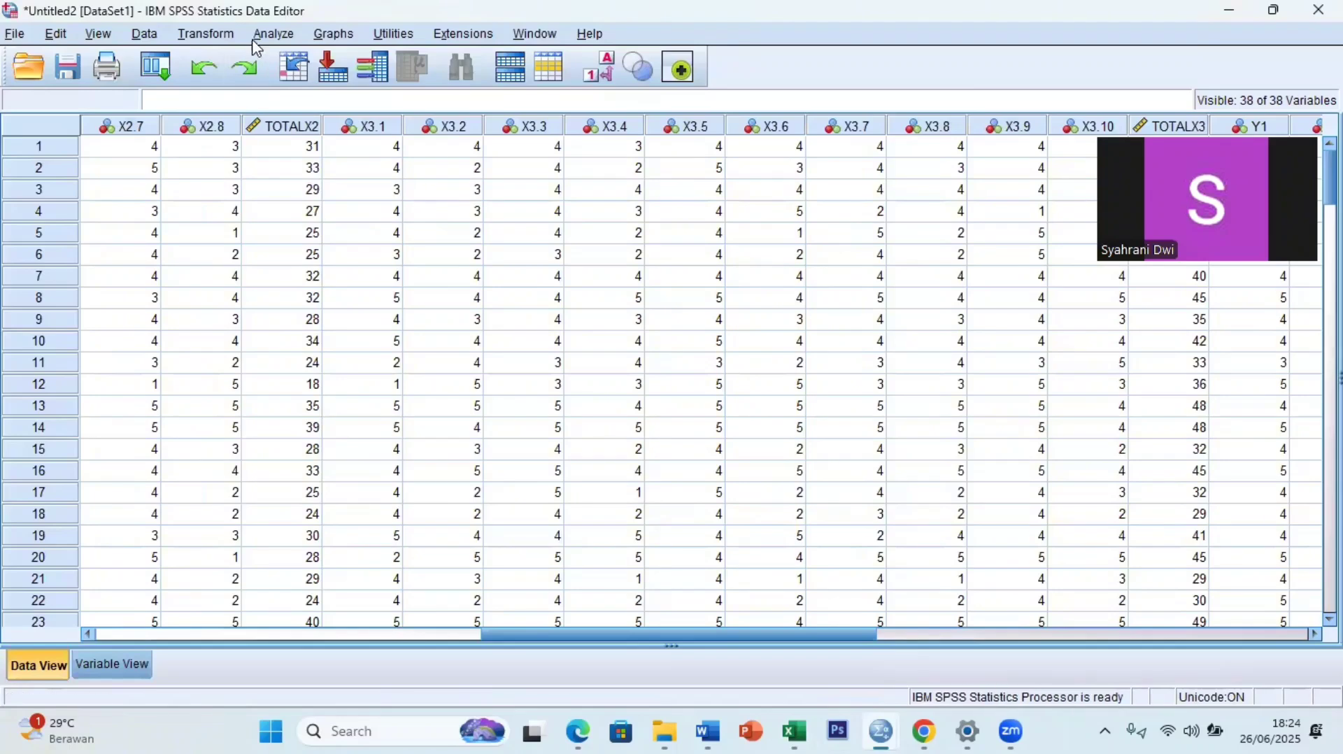
{"action": "left_click", "coordinate": [273, 34]}
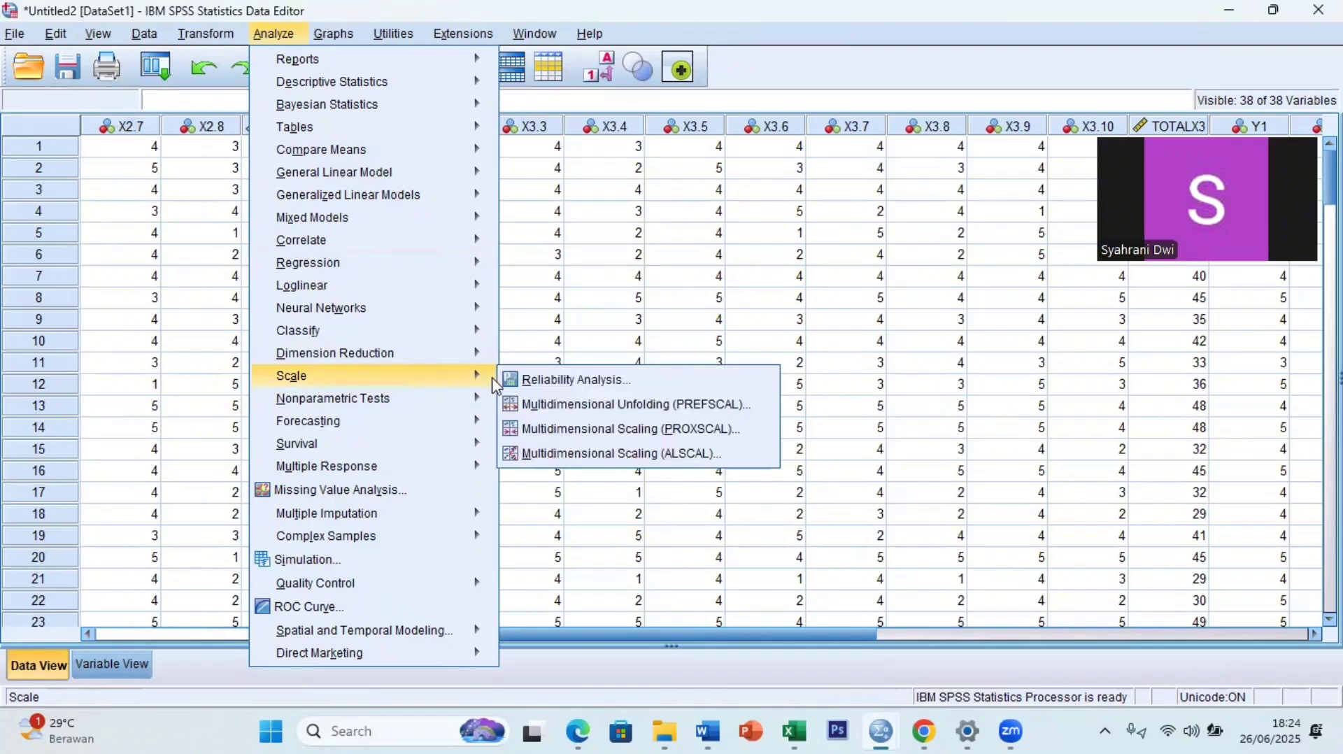
{"action": "left_click", "coordinate": [518, 382]}
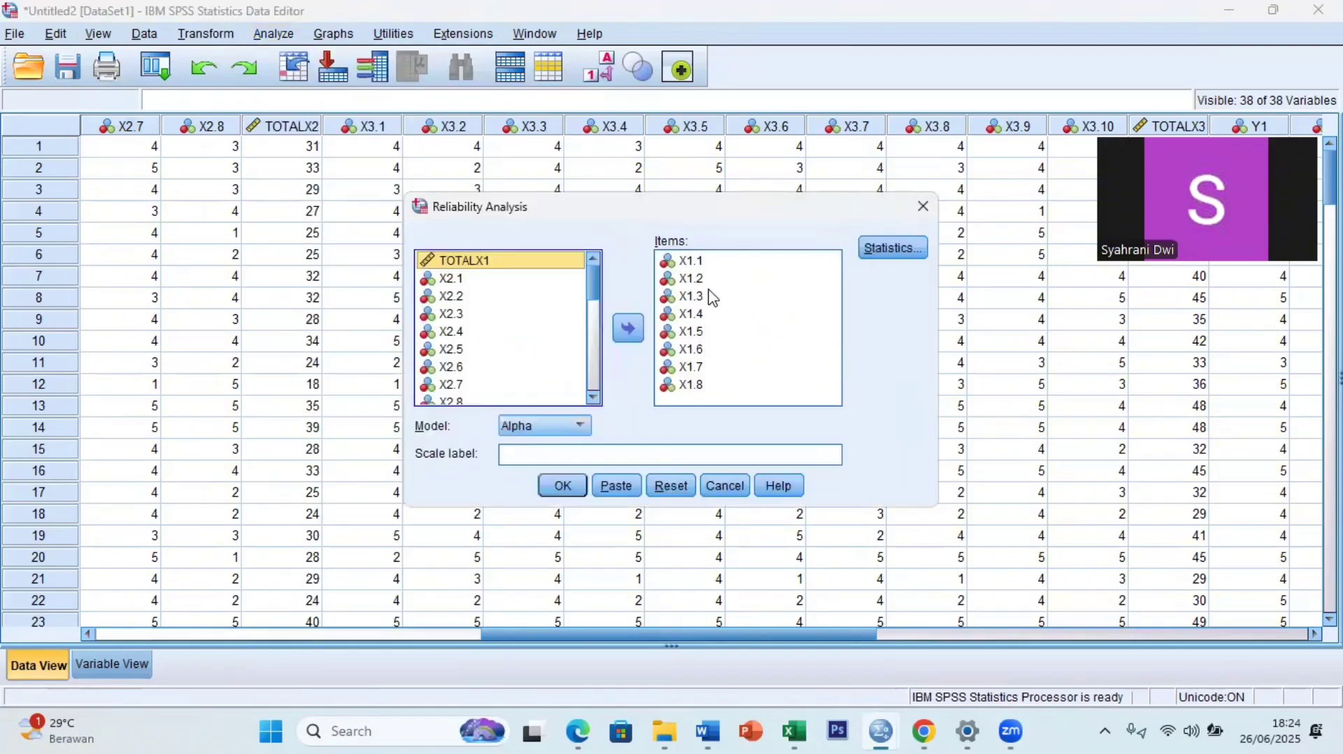
{"action": "left_click", "coordinate": [745, 263]}
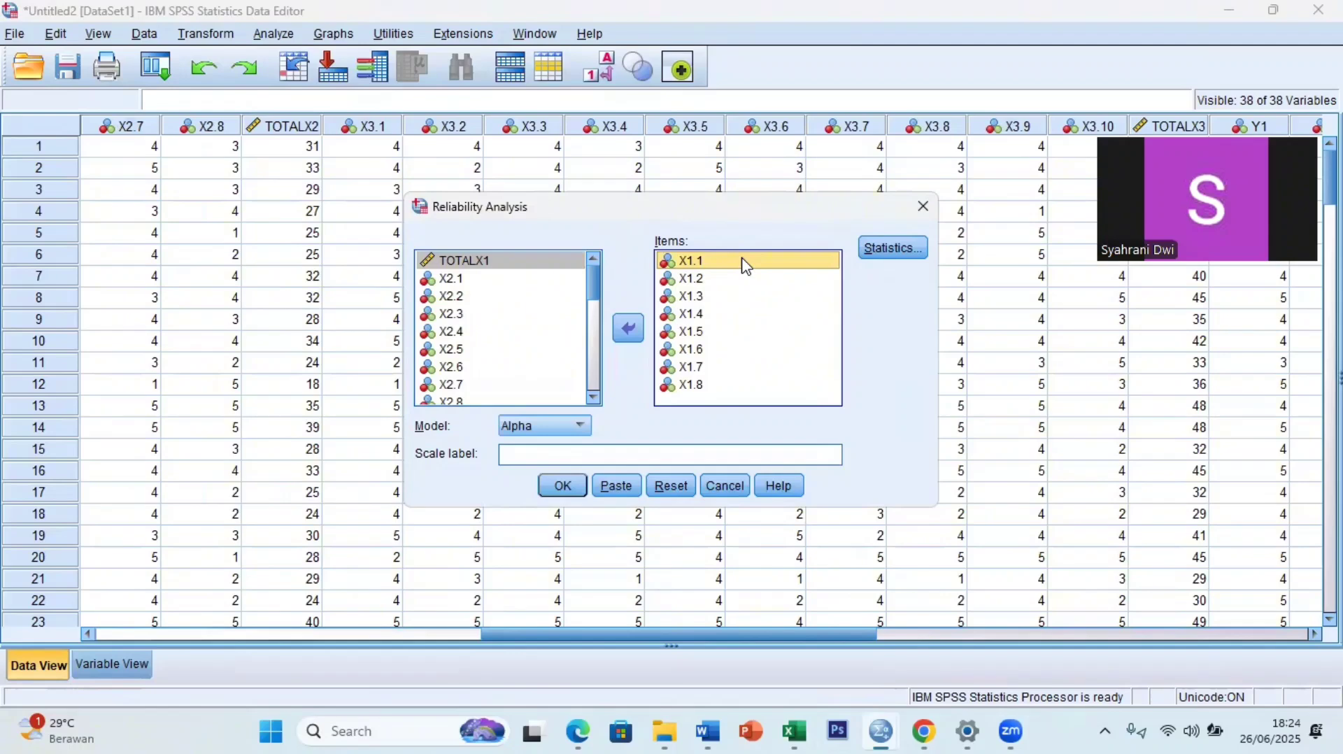
{"action": "key", "text": "shift+Down"}
{"action": "key", "text": "Down"}
{"action": "key", "text": "shift+Down"}
{"action": "key", "text": "shift+Up"}
Step: Remove variables X1.1 through X1.8 from the items of the reliability analysis
{"action": "left_click", "coordinate": [742, 261]}
{"action": "key", "text": "shift+Down"}
{"action": "key", "text": "shift+Down"}
{"action": "key", "text": "shift+Down"}
{"action": "key", "text": "shift+Down"}
{"action": "key", "text": "shift+Down"}
{"action": "key", "text": "shift+Down"}
{"action": "key", "text": "shift+Down"}
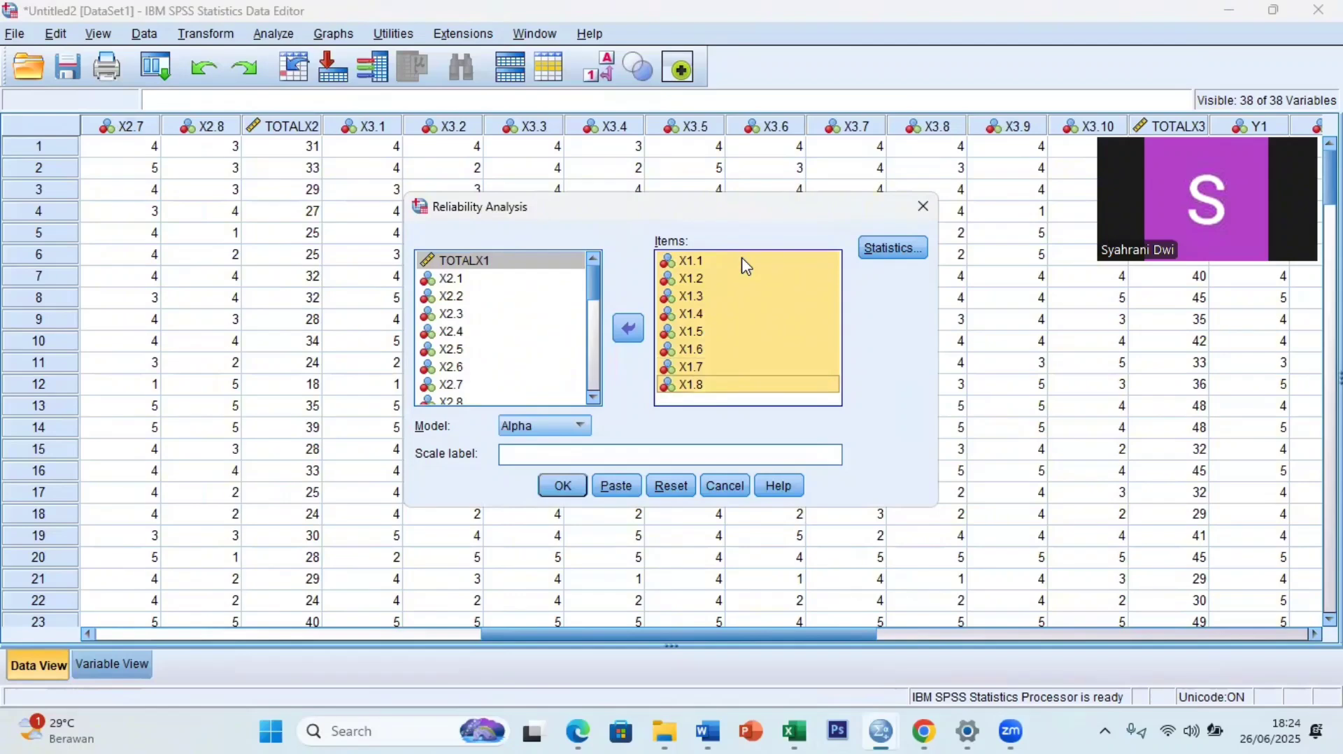
{"action": "left_click", "coordinate": [628, 328]}
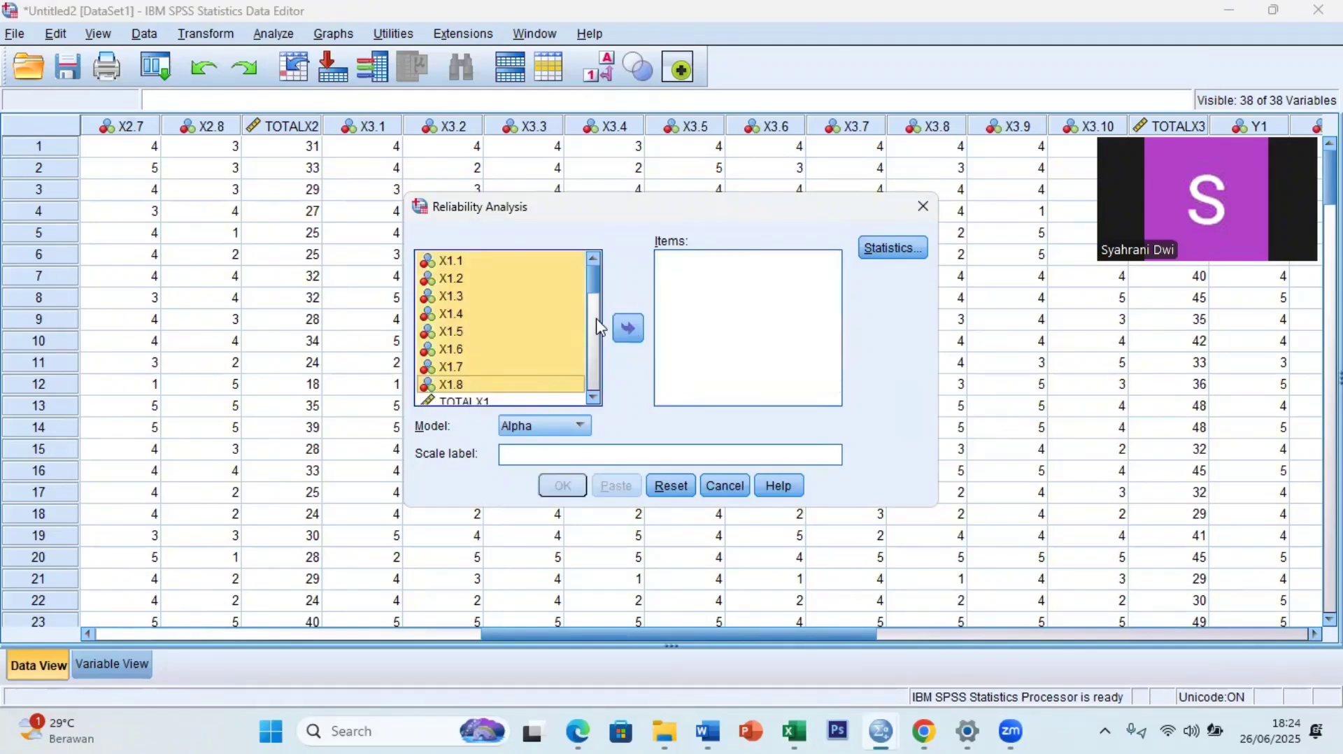
{"action": "left_click_drag", "start_coordinate": [596, 294], "coordinate": [597, 315]}
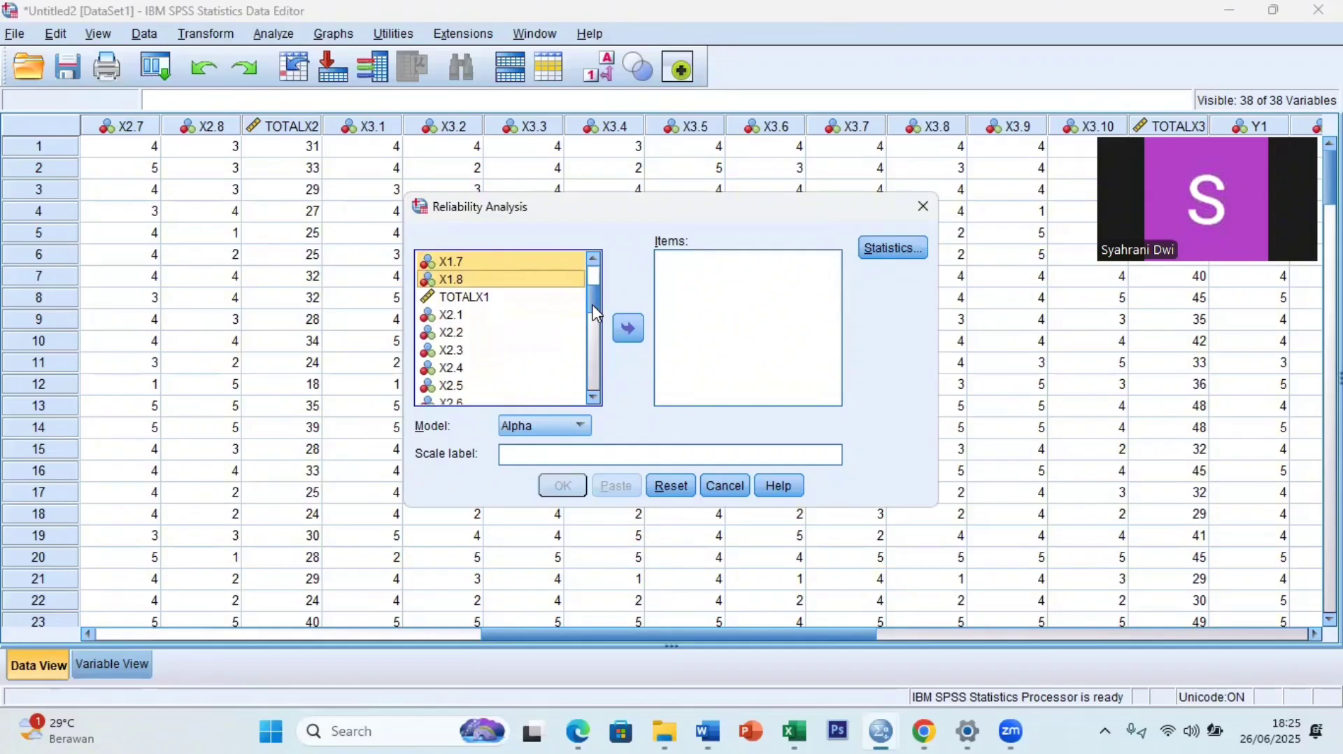
{"action": "left_click", "coordinate": [534, 323]}
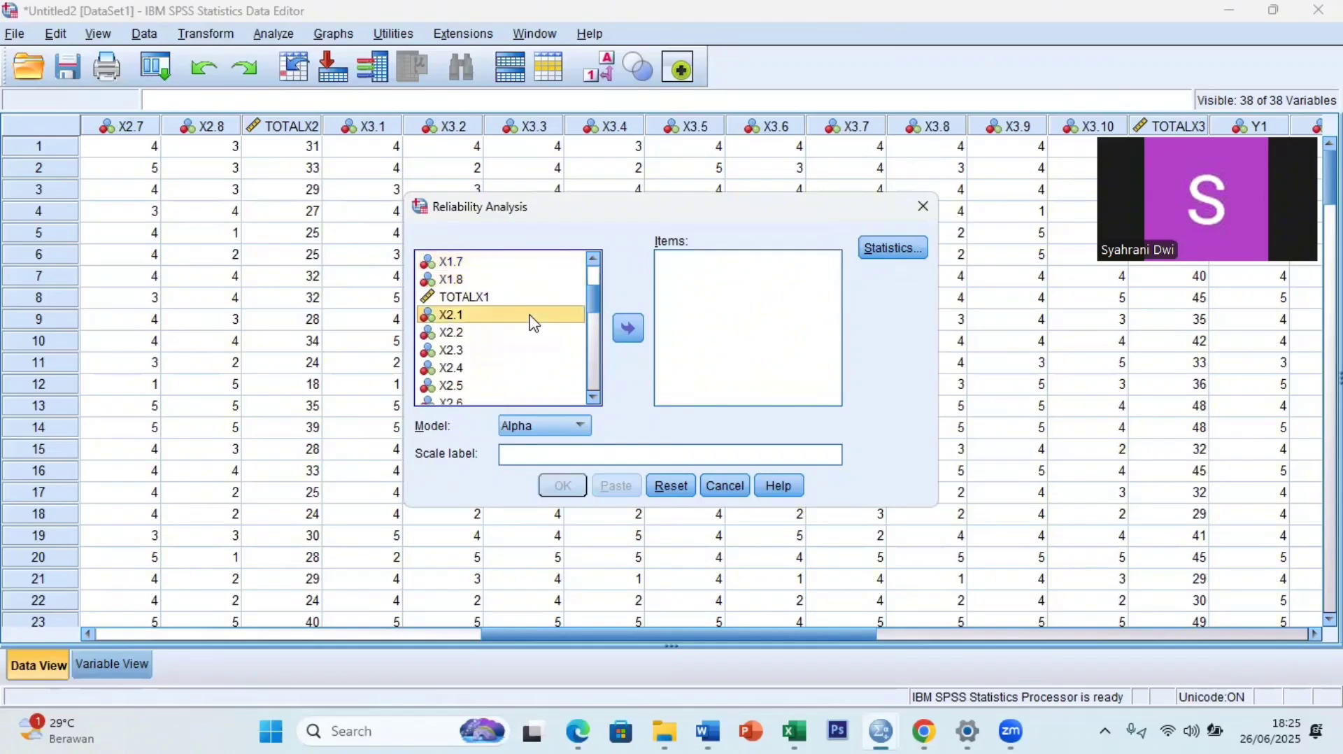
{"action": "key", "text": "shift+Down"}
{"action": "key", "text": "shift+Down"}
{"action": "key", "text": "shift+Down"}
{"action": "key", "text": "shift+Down"}
{"action": "key", "text": "shift+Down"}
{"action": "key", "text": "shift+Down"}
{"action": "key", "text": "shift+Down"}
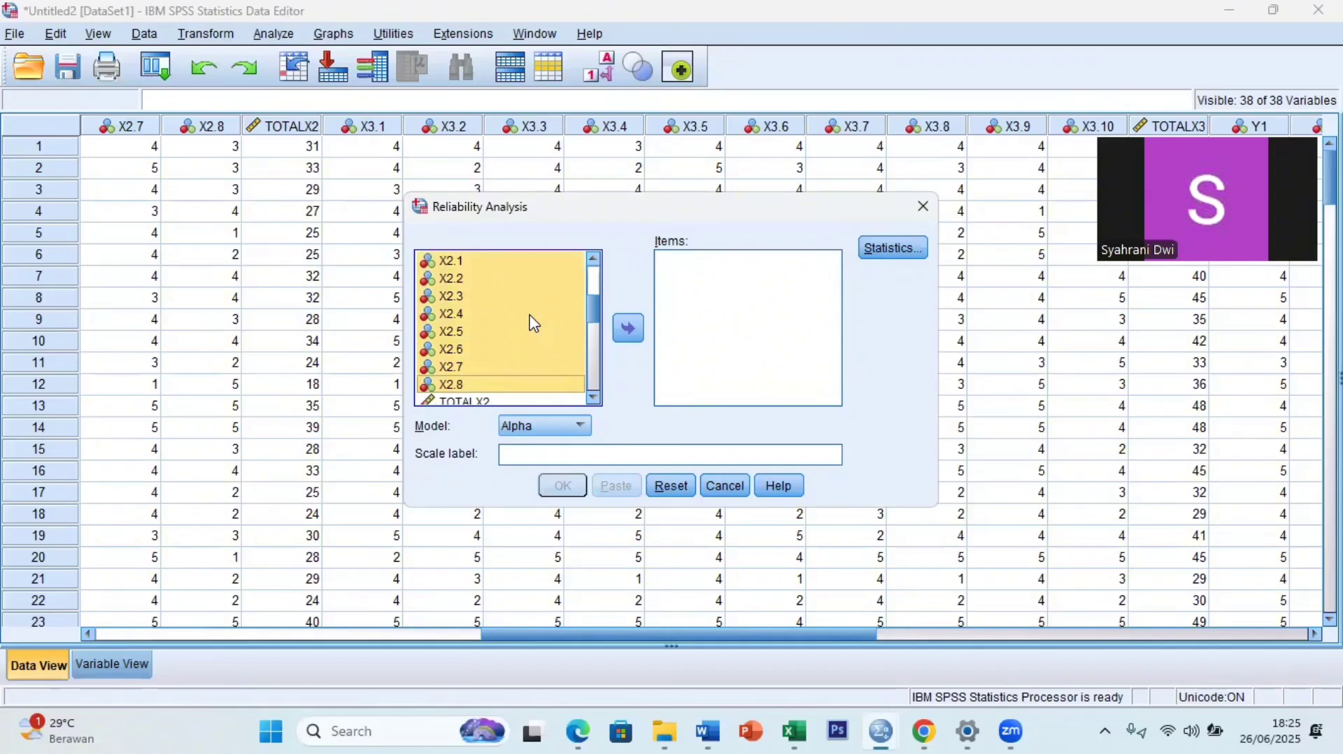
{"action": "key", "text": "shift+Down"}
{"action": "key", "text": "Up"}
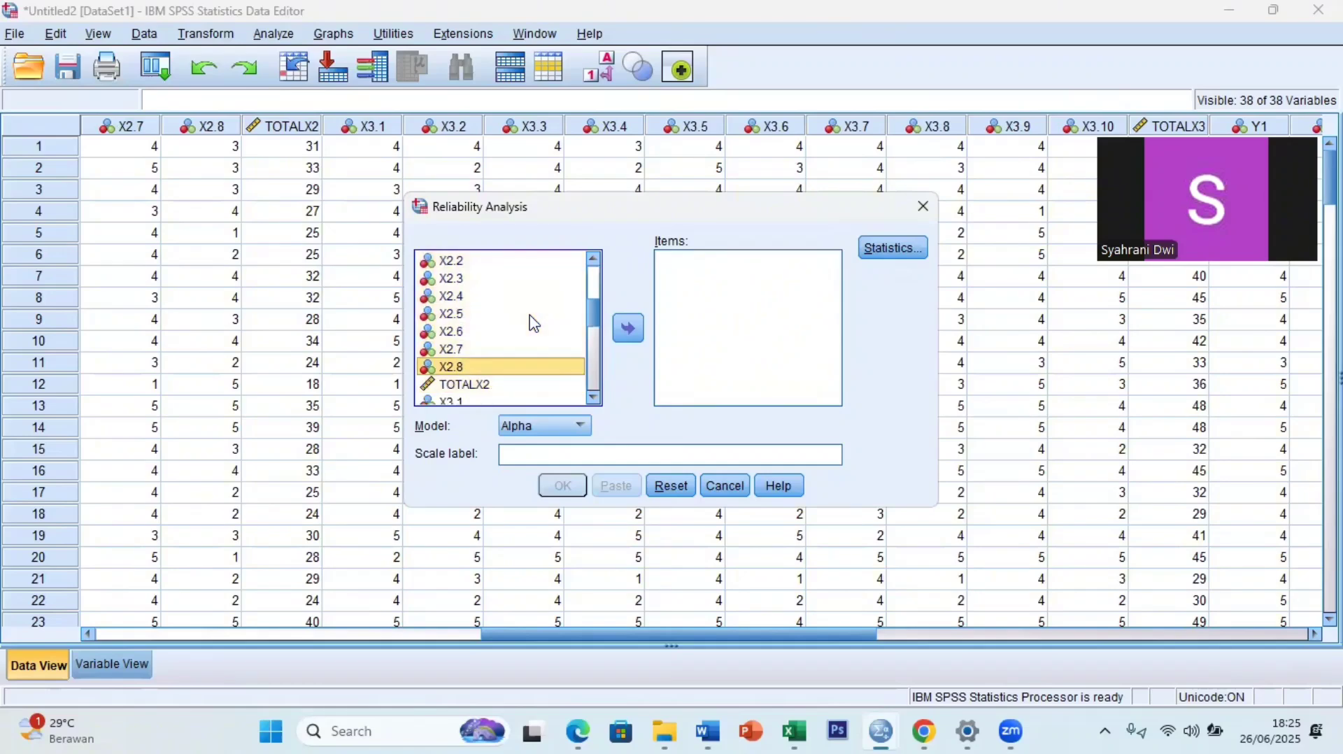
{"action": "key", "text": "shift+Up"}
{"action": "key", "text": "shift+Up"}
{"action": "key", "text": "shift+Up"}
Step: Add variables X2.1 through X2.8, without TOTALX2, to the items of the reliability analysis
{"action": "key", "text": "Up"}
{"action": "key", "text": "Up"}
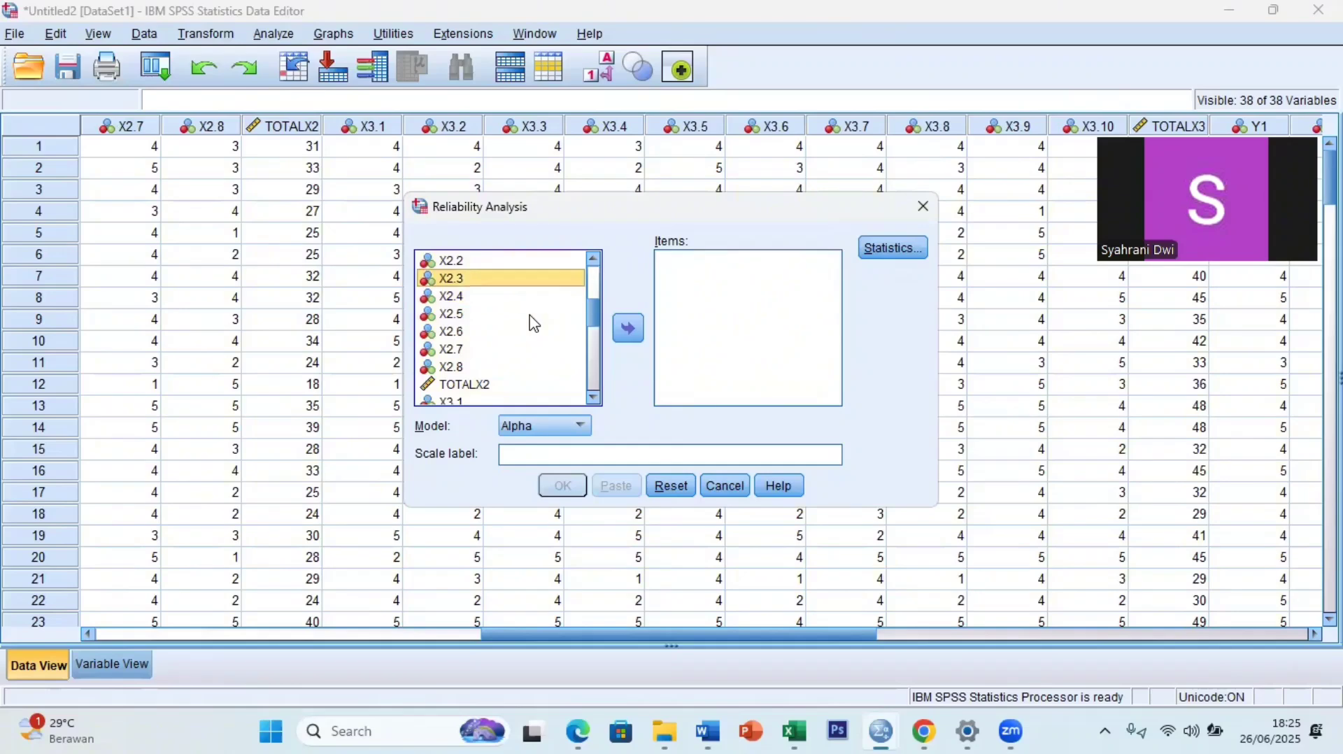
{"action": "key", "text": "Up"}
{"action": "key", "text": "Up"}
{"action": "key", "text": "shift+Down"}
{"action": "key", "text": "shift+Down"}
{"action": "key", "text": "shift+Down"}
{"action": "key", "text": "shift+Down"}
{"action": "key", "text": "shift+Down"}
{"action": "key", "text": "shift+Down"}
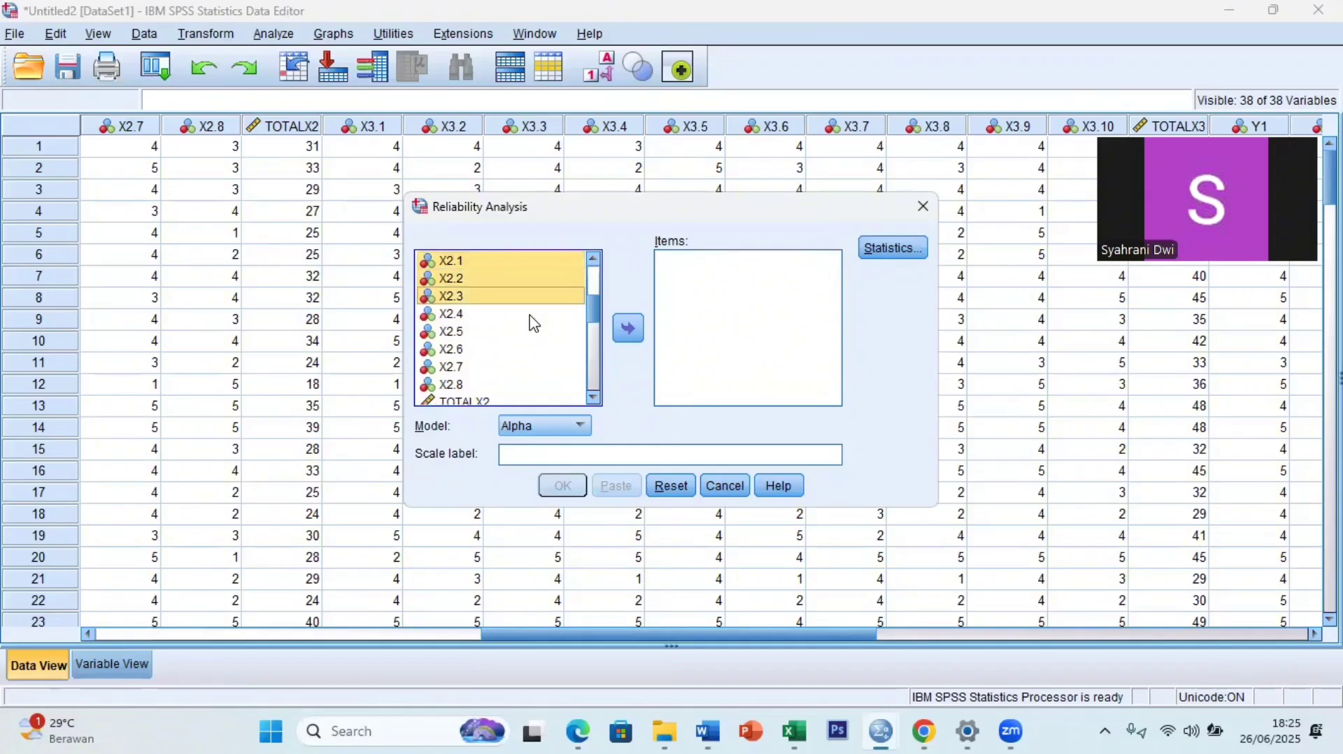
{"action": "key", "text": "shift+Down"}
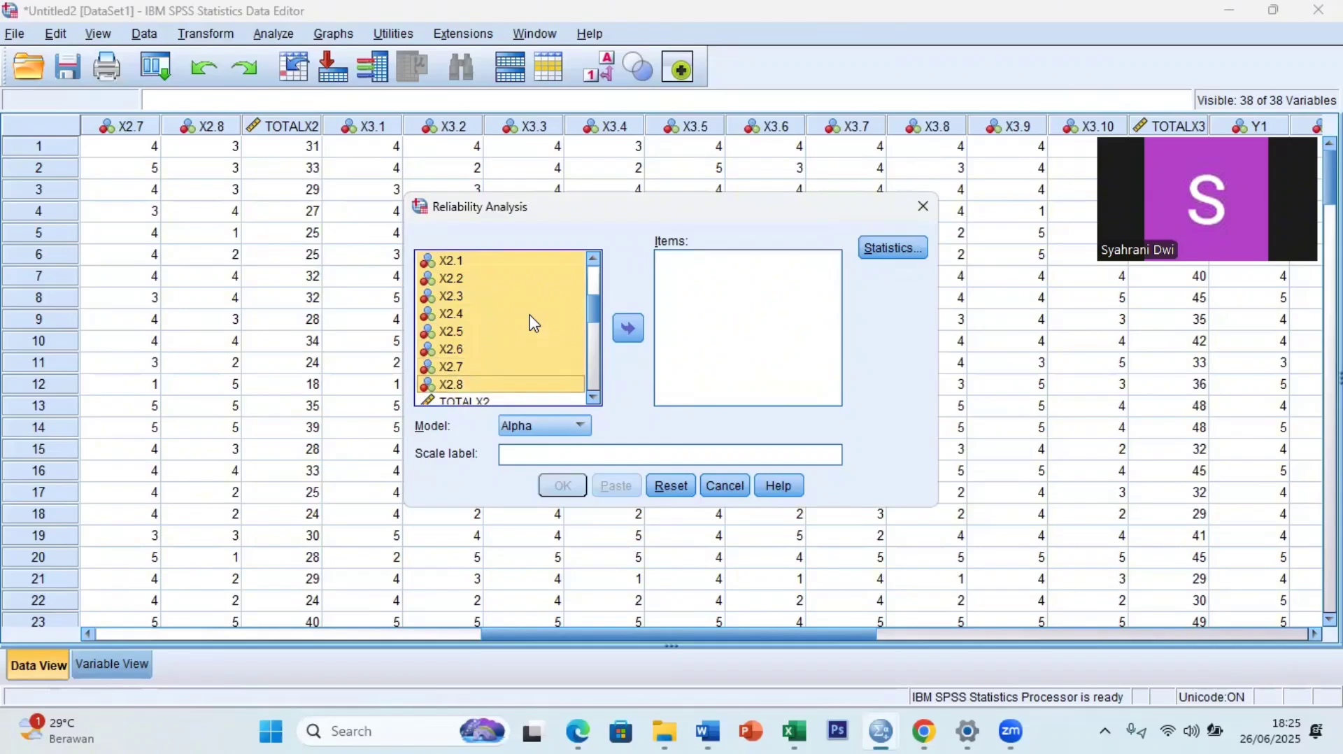
{"action": "left_click", "coordinate": [633, 328]}
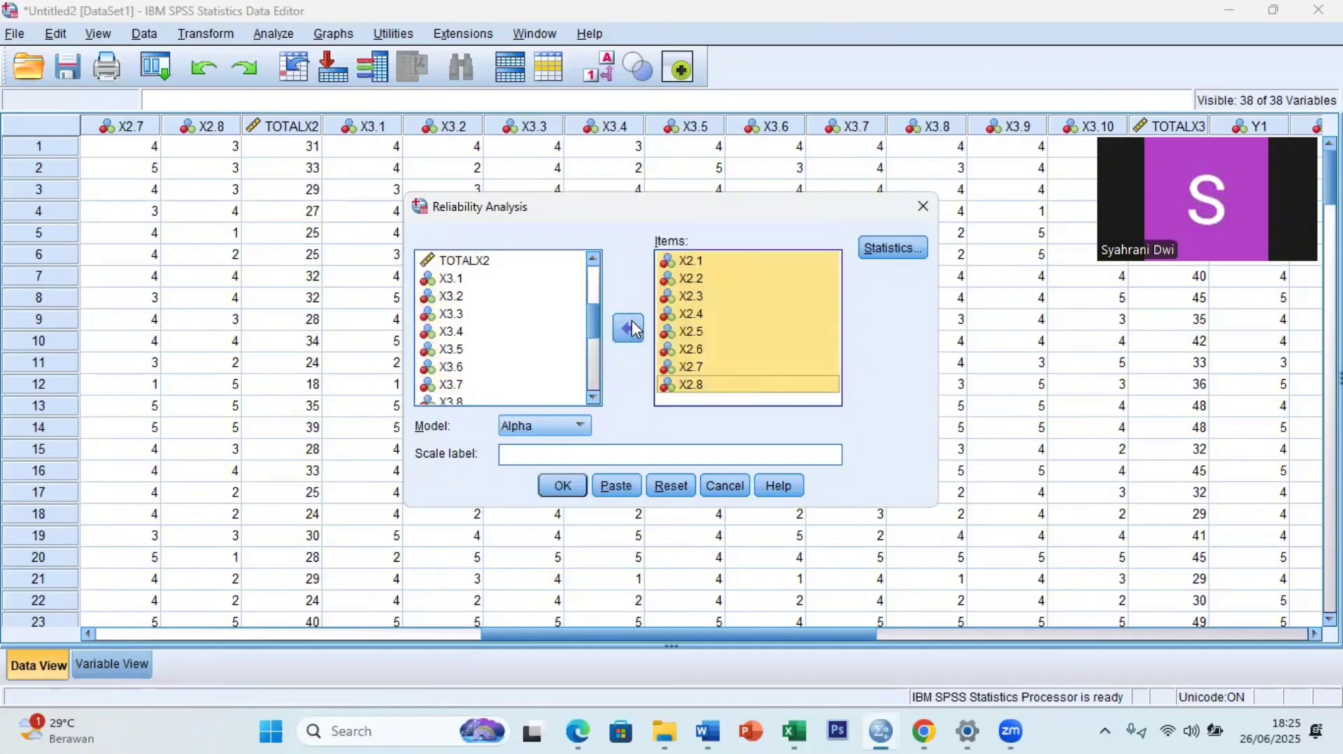
Step: Check that Scale if item deleted is chosen in the statistics and run the Alpha reliability analysis for the X2 items
{"action": "left_click", "coordinate": [905, 251]}
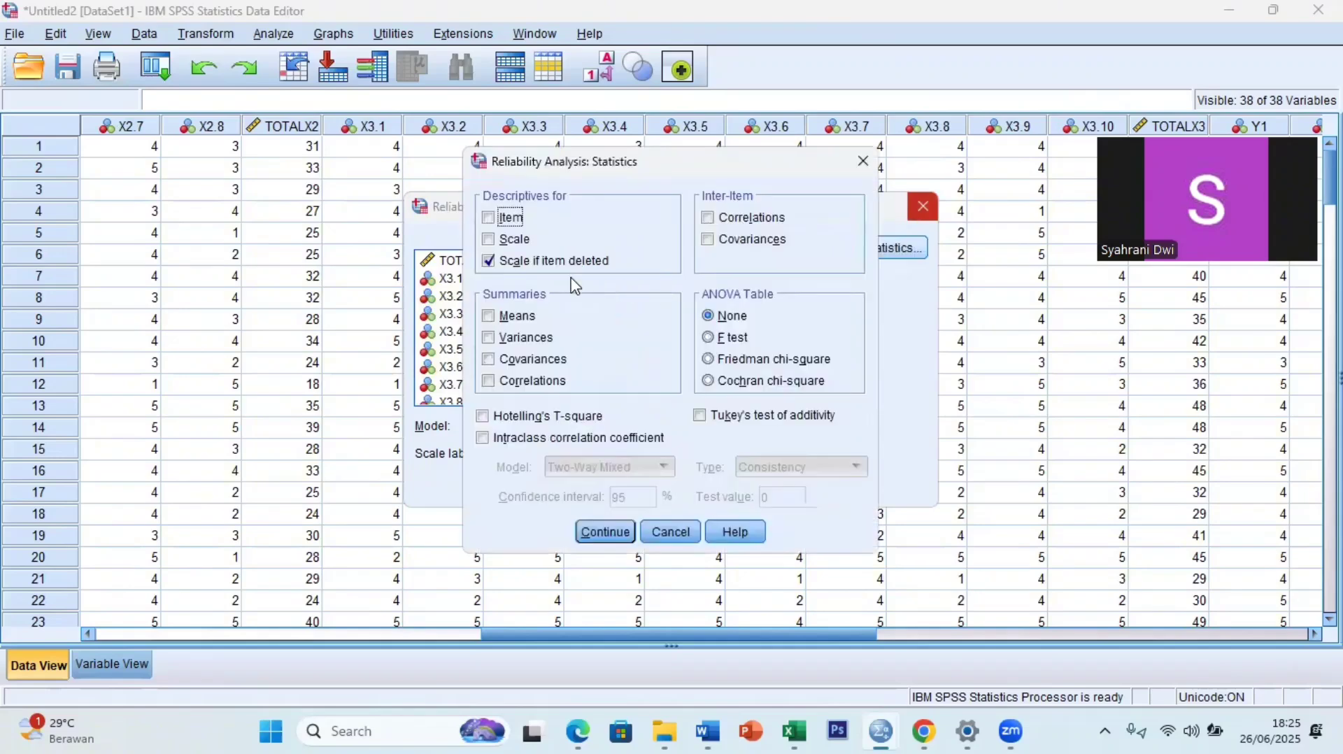
{"action": "left_click", "coordinate": [606, 532]}
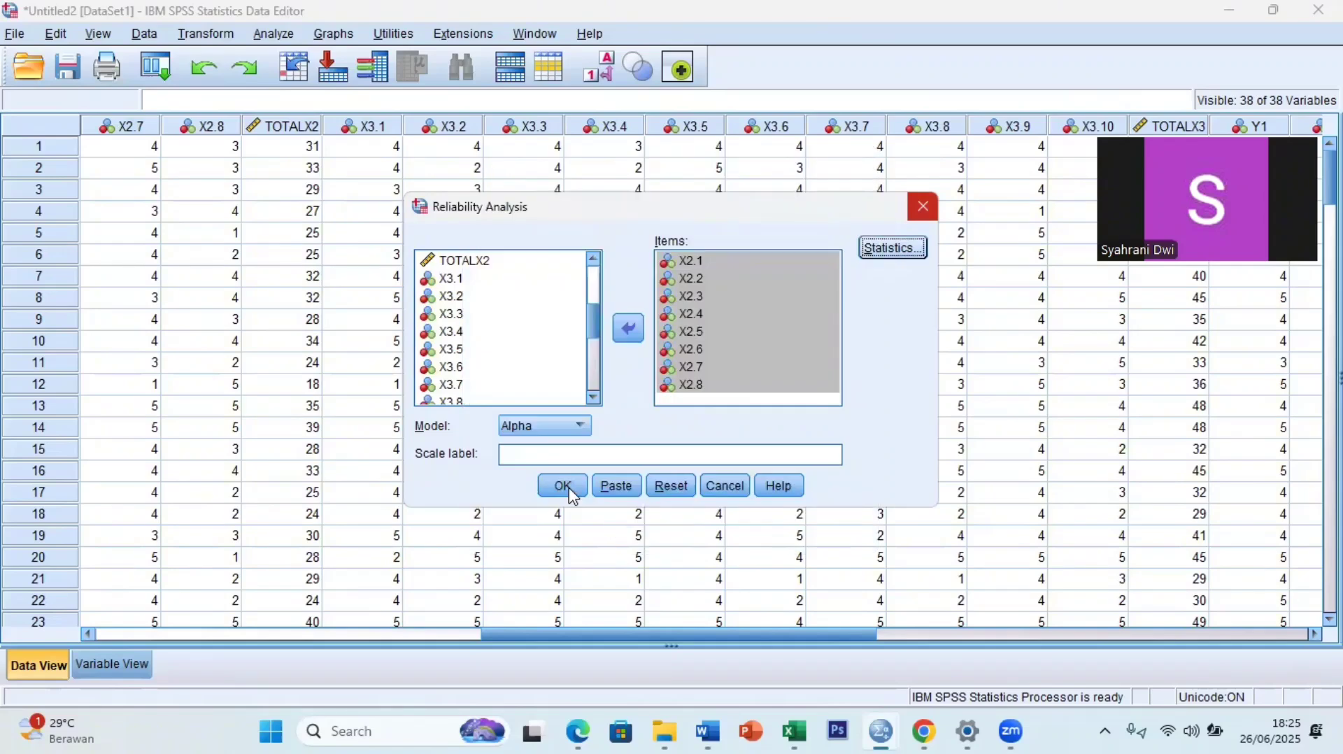
{"action": "left_click", "coordinate": [572, 493]}
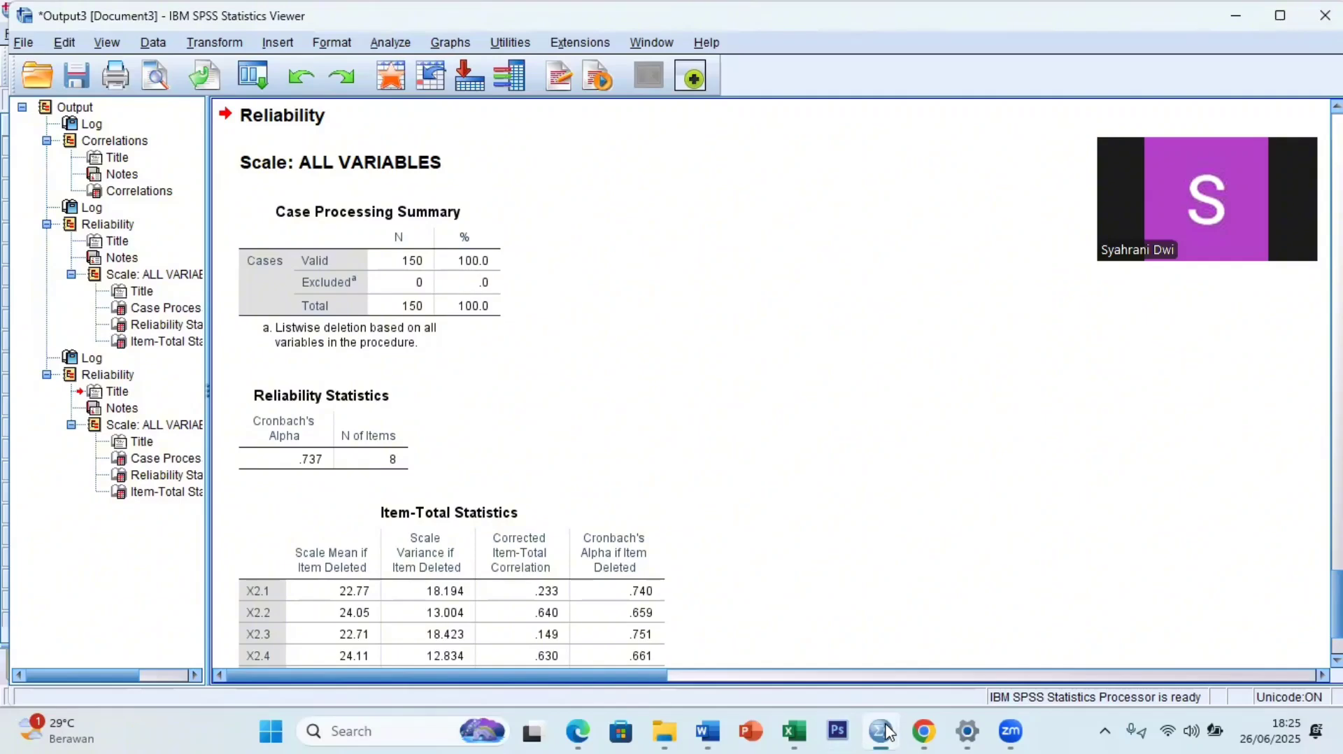
Step: Reopen the Reliability Analysis setup from the data set and remove variables X2.1 through X2.8 from its items
{"action": "mouse_move", "coordinate": [882, 732]}
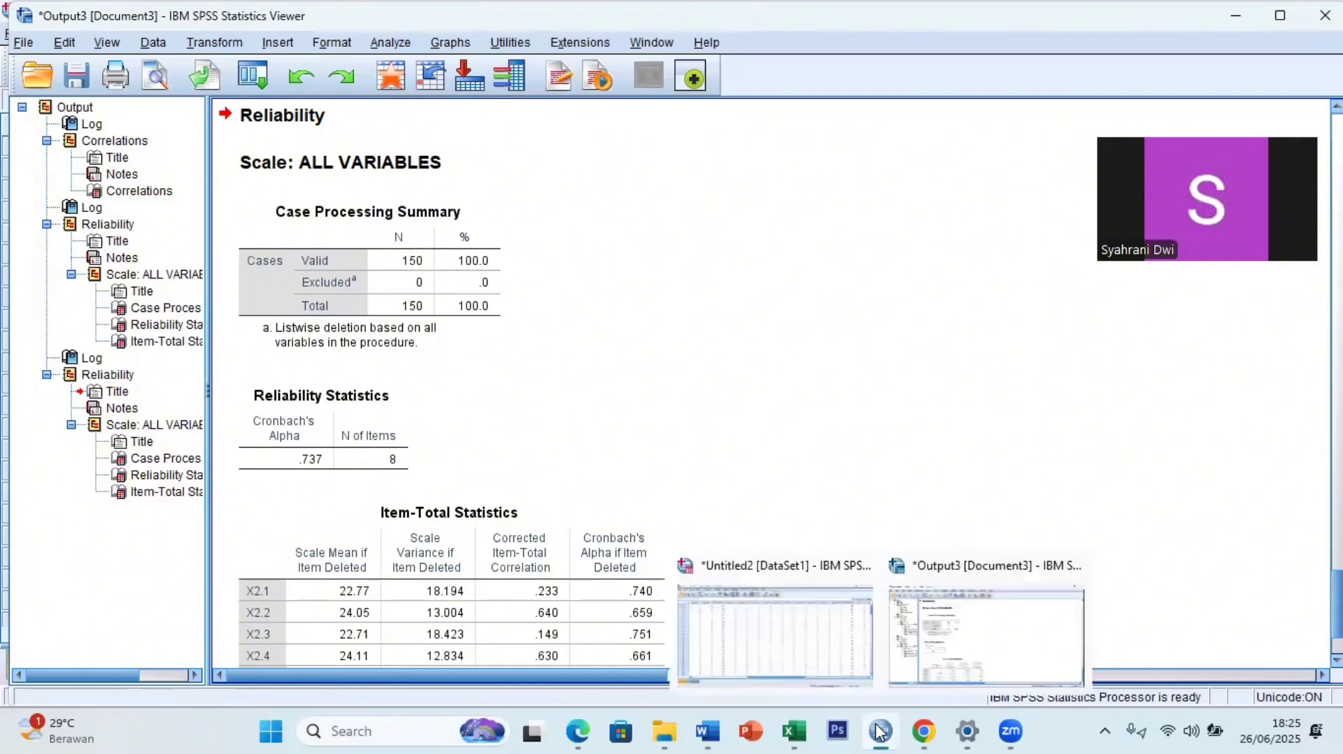
{"action": "left_click", "coordinate": [780, 639]}
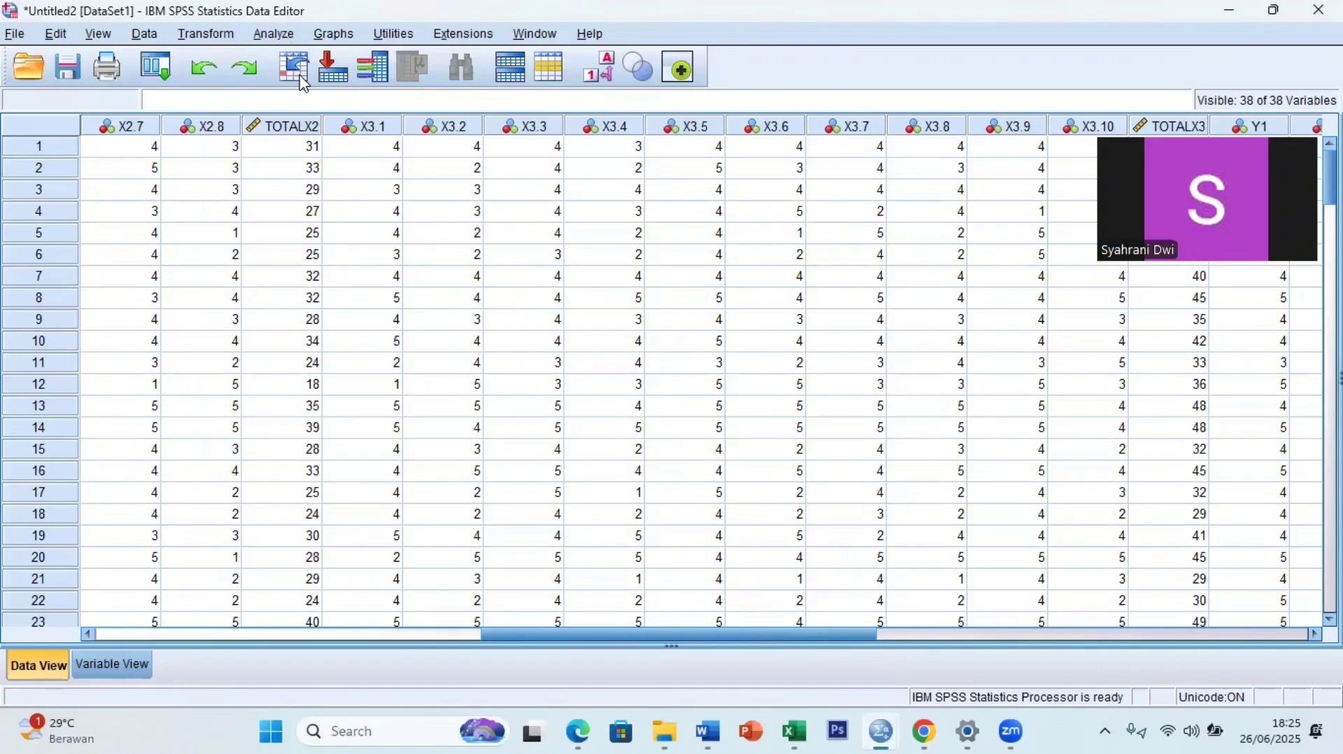
{"action": "left_click", "coordinate": [274, 33]}
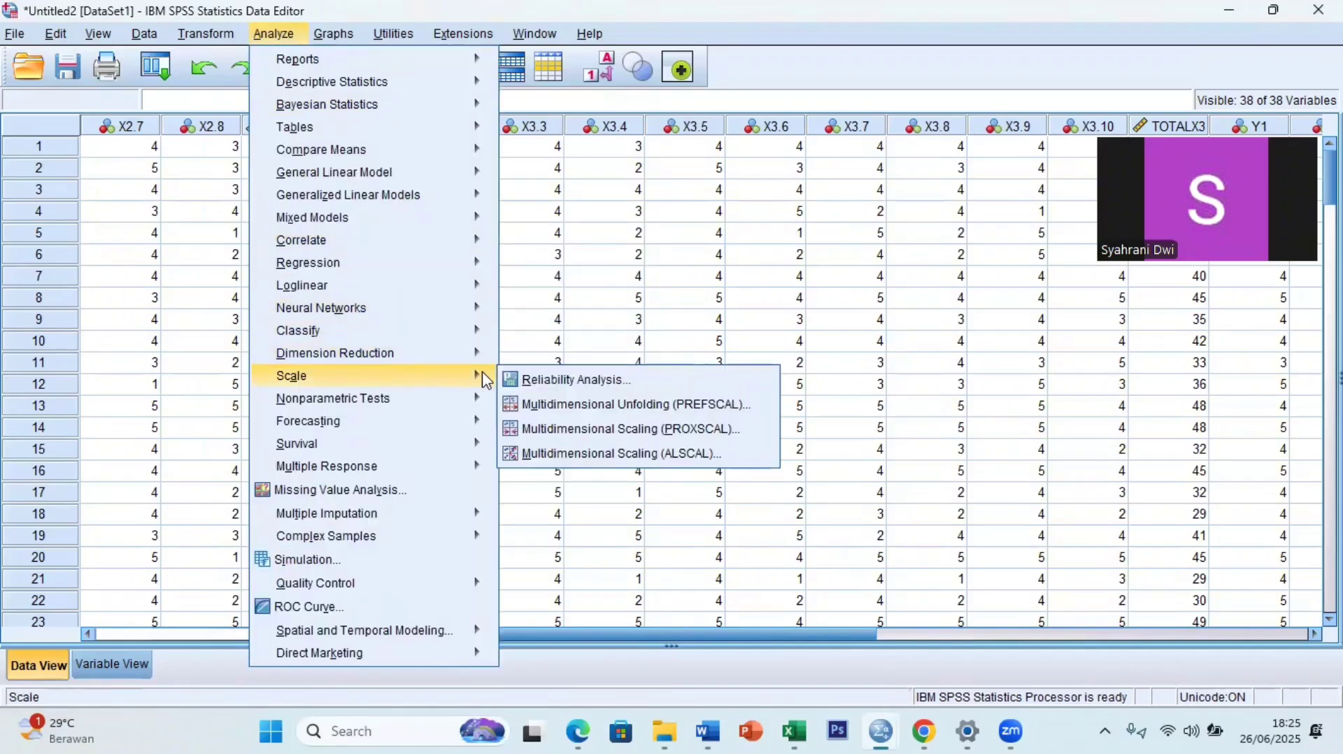
{"action": "left_click", "coordinate": [518, 380]}
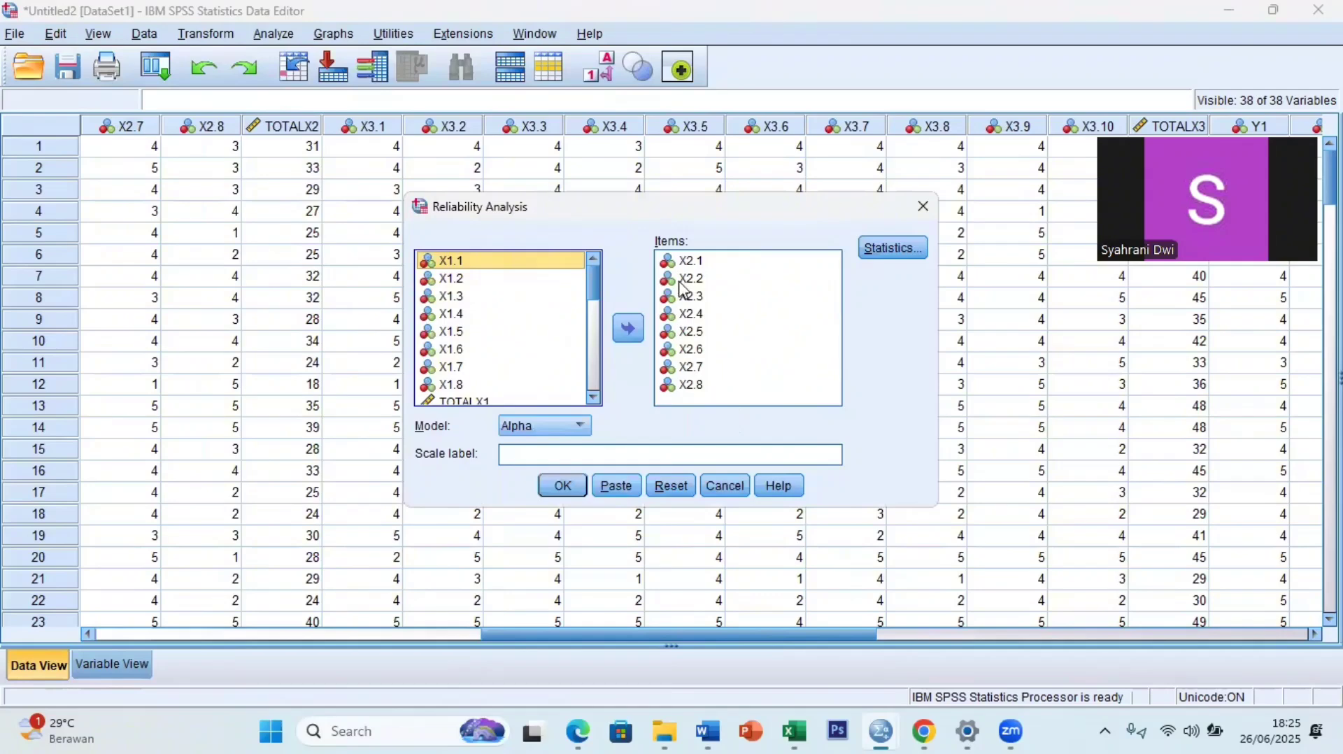
{"action": "left_click", "coordinate": [706, 261]}
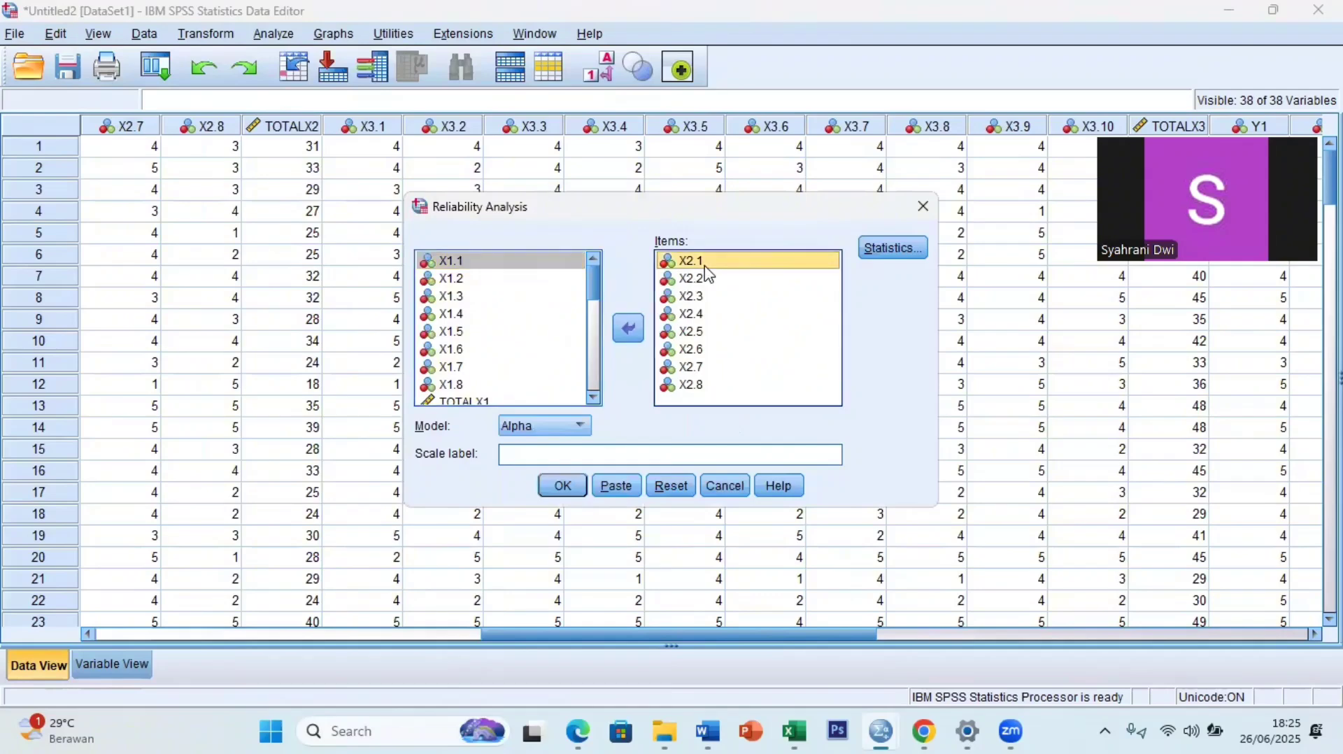
{"action": "key", "text": "shift+Down"}
{"action": "key", "text": "shift+Down"}
{"action": "key", "text": "shift+Down"}
{"action": "key", "text": "shift+Down"}
{"action": "key", "text": "shift+Down"}
{"action": "key", "text": "shift+Down"}
{"action": "key", "text": "shift+Down"}
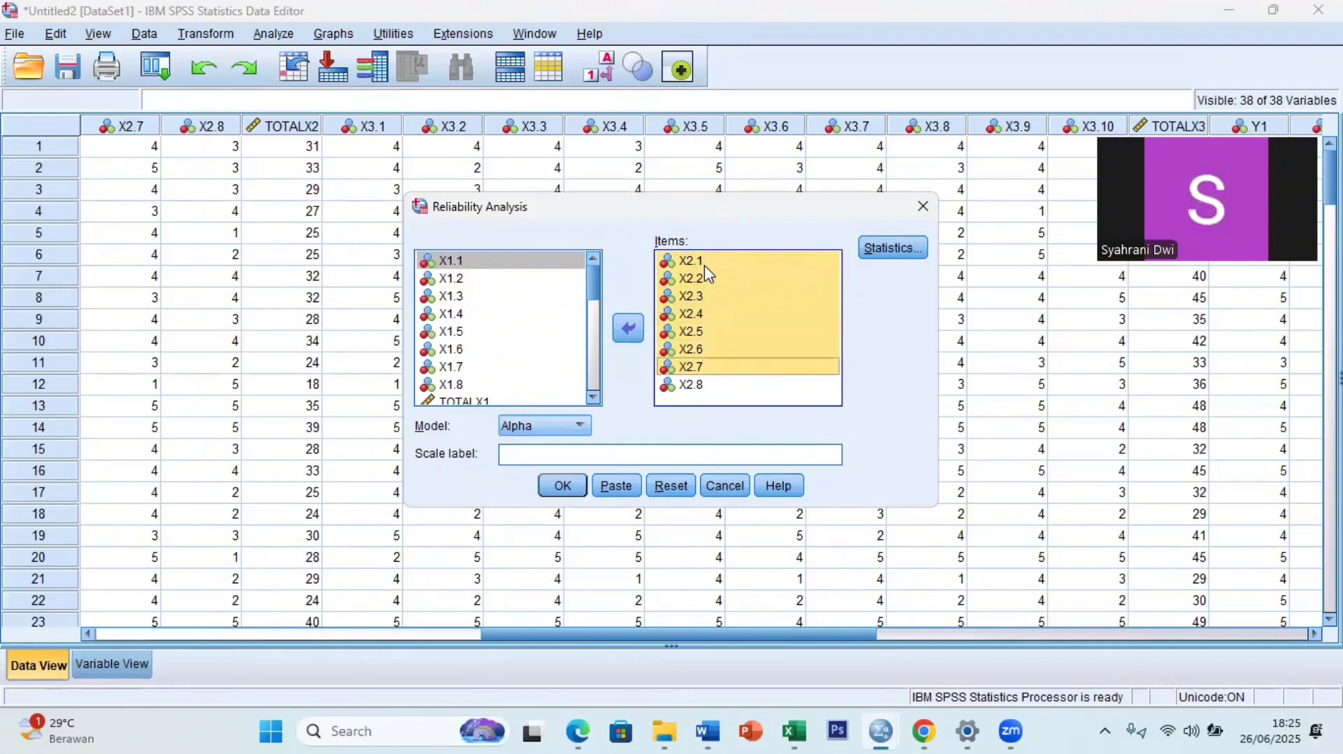
{"action": "left_click", "coordinate": [628, 328]}
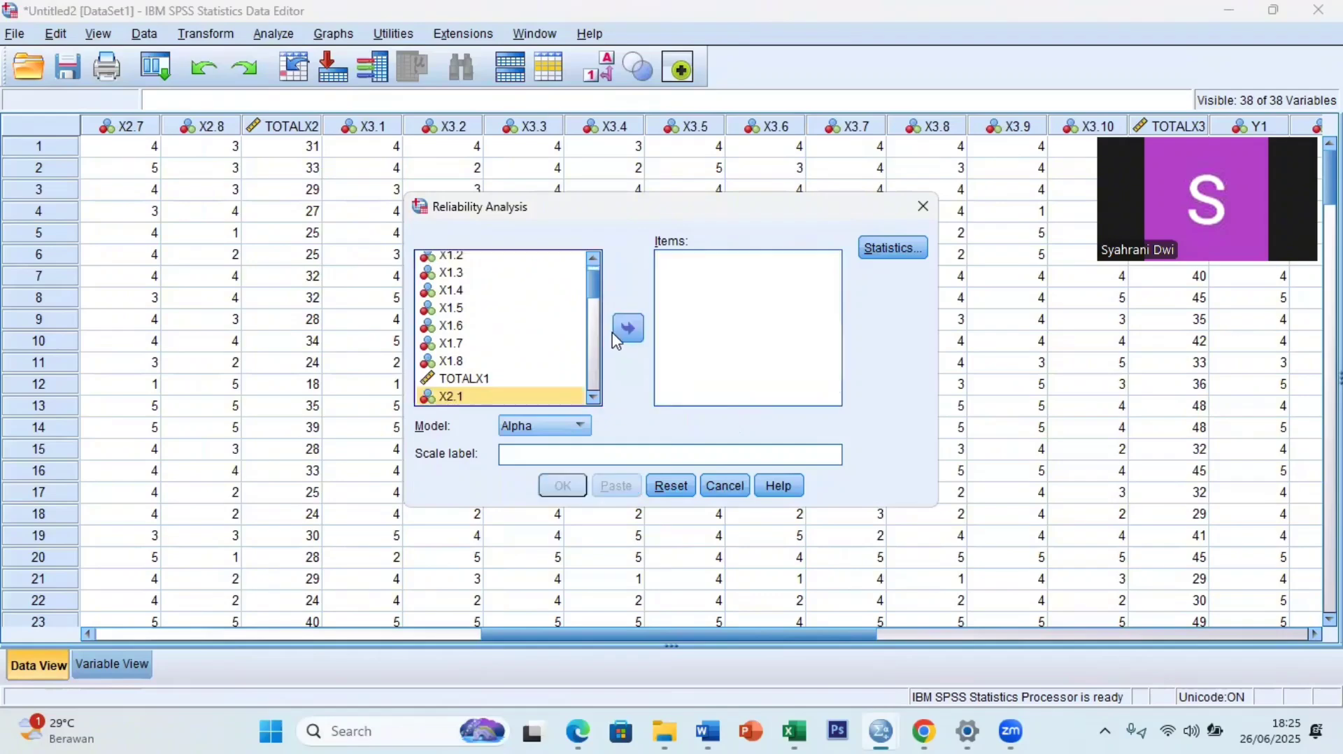
Step: Add variables X3.1 through X3.10, without TOTALX3, to the items of the reliability analysis
{"action": "left_click_drag", "start_coordinate": [598, 295], "coordinate": [563, 338]}
{"action": "left_click", "coordinate": [544, 333]}
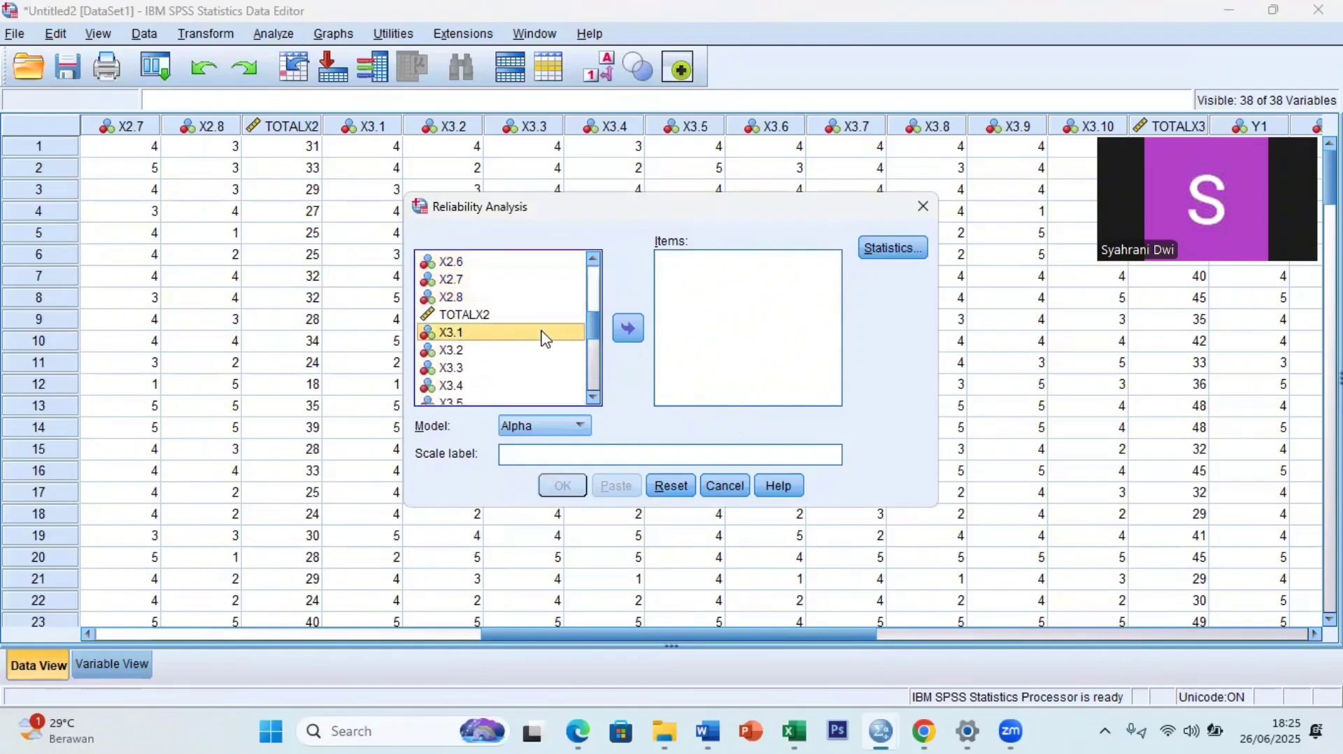
{"action": "key", "text": "shift+Down"}
{"action": "key", "text": "shift+Down"}
{"action": "key", "text": "shift+Down"}
{"action": "key", "text": "shift+Down"}
{"action": "key", "text": "shift+Down"}
{"action": "key", "text": "shift+Down"}
{"action": "key", "text": "shift+Down"}
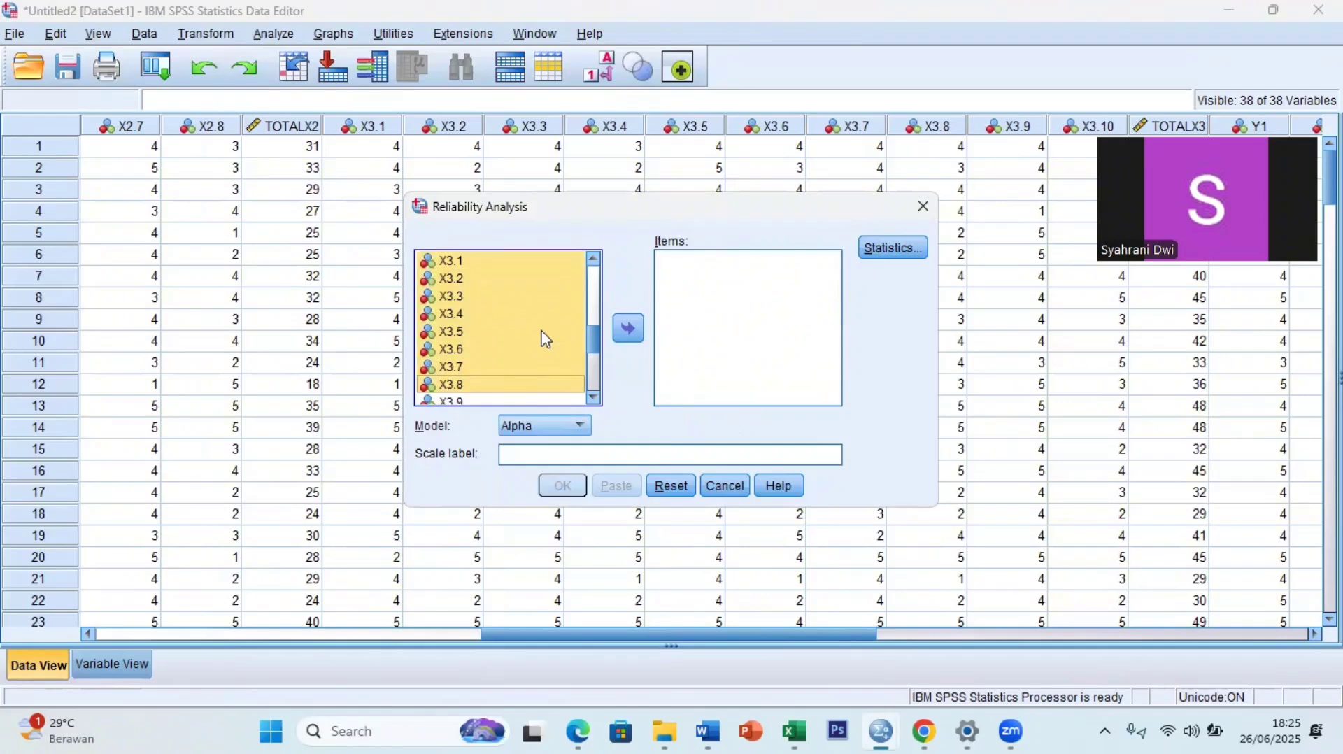
{"action": "key", "text": "shift+Down"}
{"action": "key", "text": "shift+Down"}
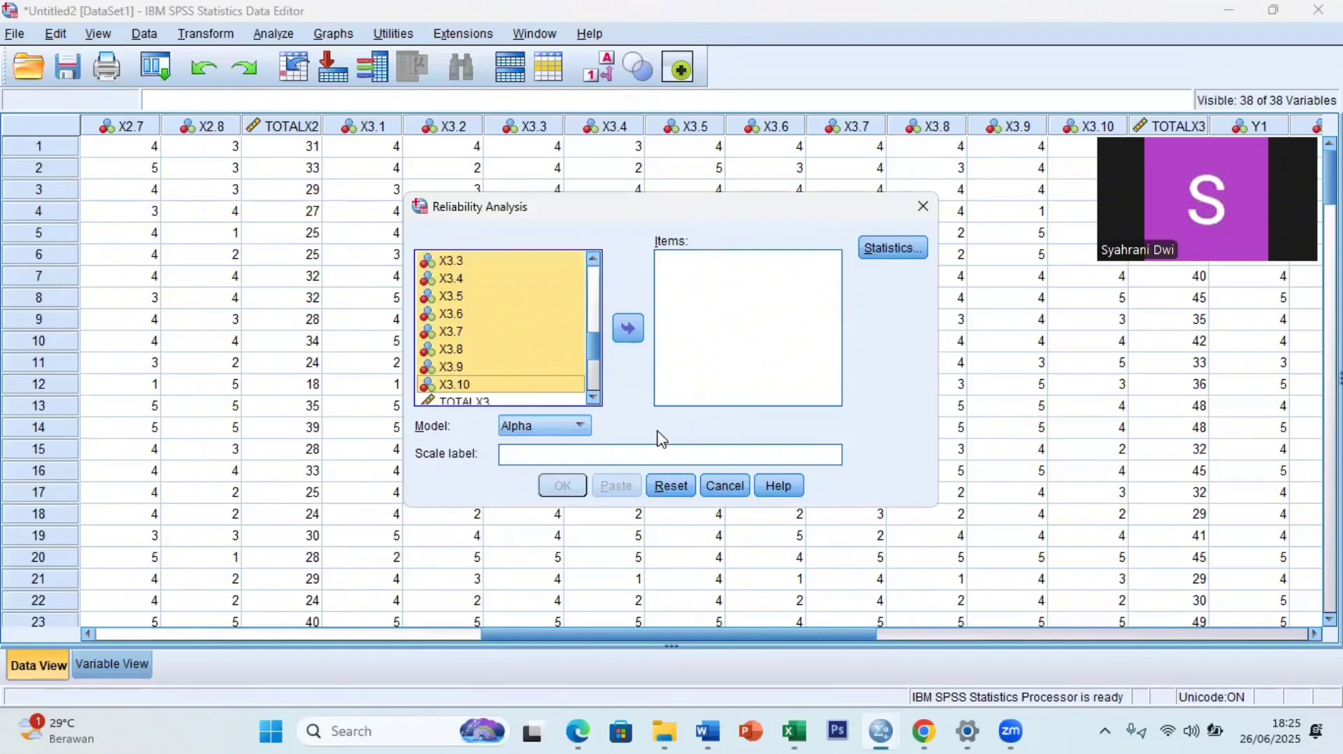
{"action": "left_click", "coordinate": [628, 327]}
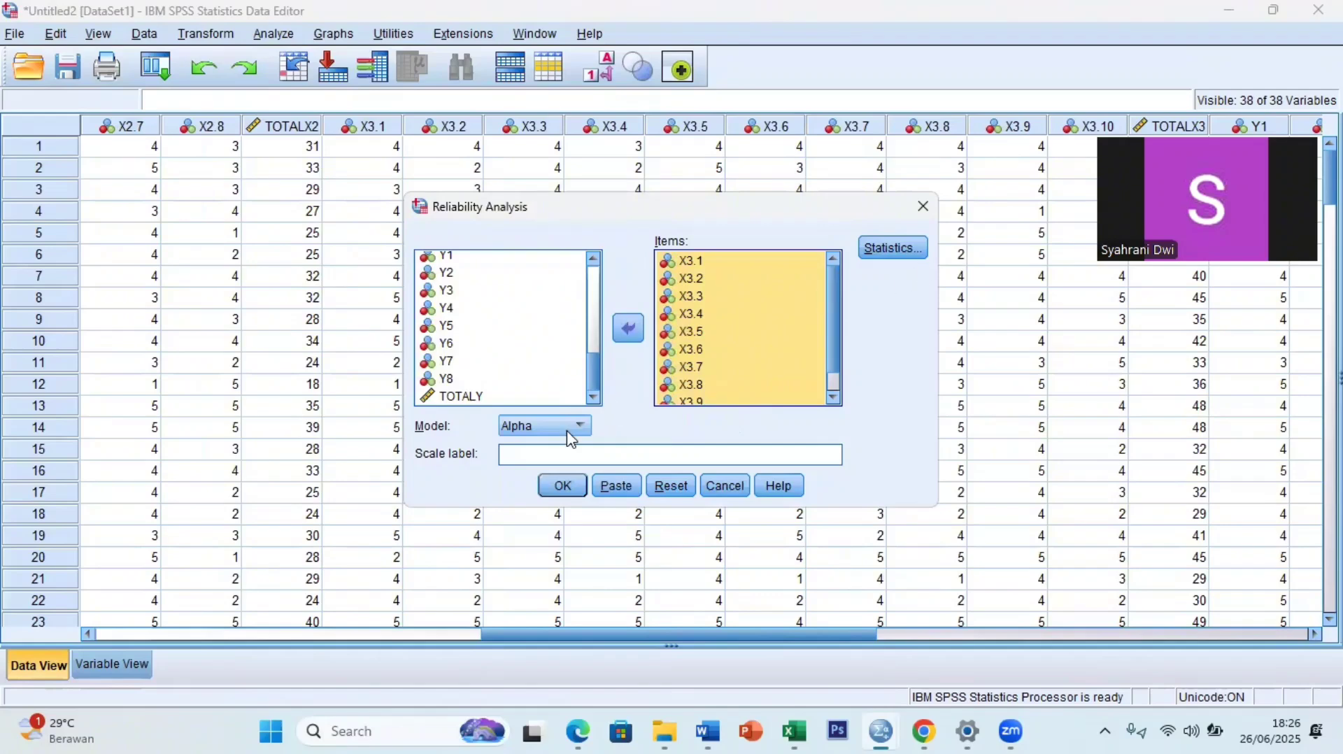
Step: Check that Scale if item deleted is chosen in the statistics and run the Alpha reliability analysis for the X3 items
{"action": "left_click", "coordinate": [877, 253]}
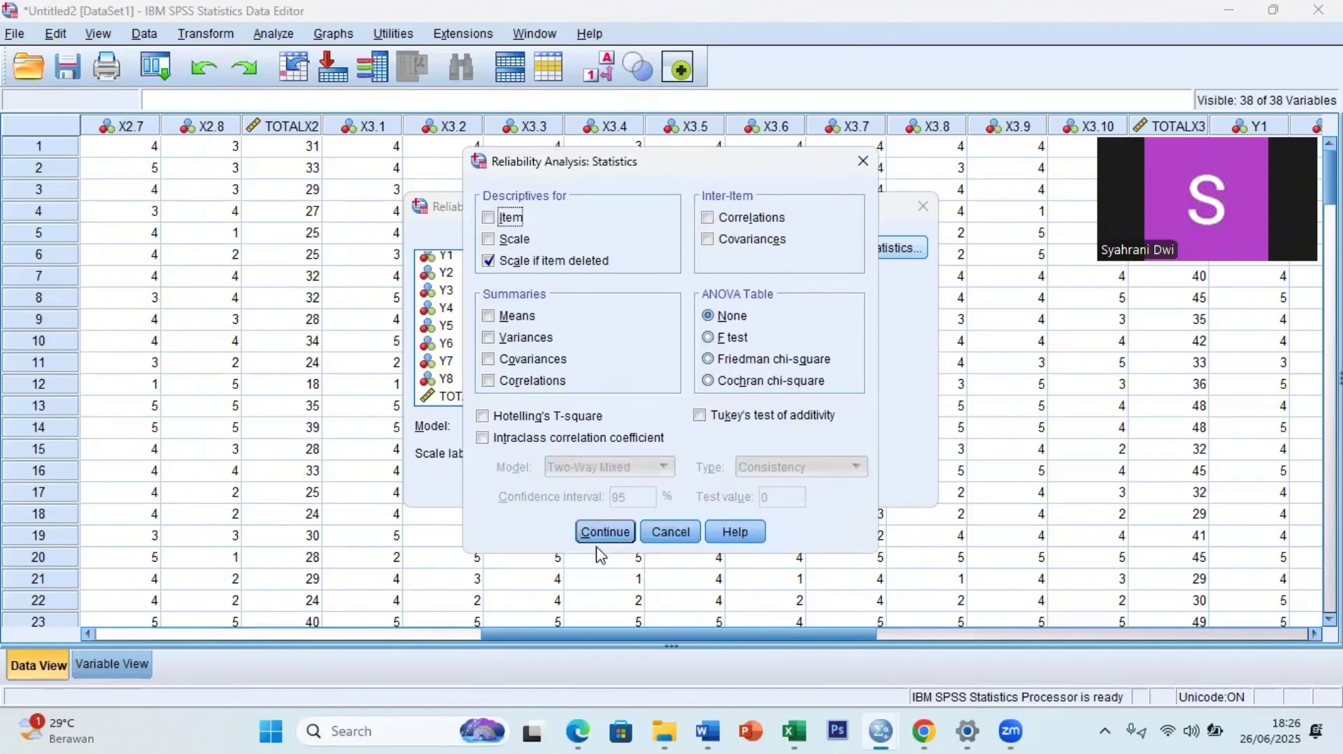
{"action": "left_click", "coordinate": [602, 531]}
{"action": "left_click", "coordinate": [578, 495]}
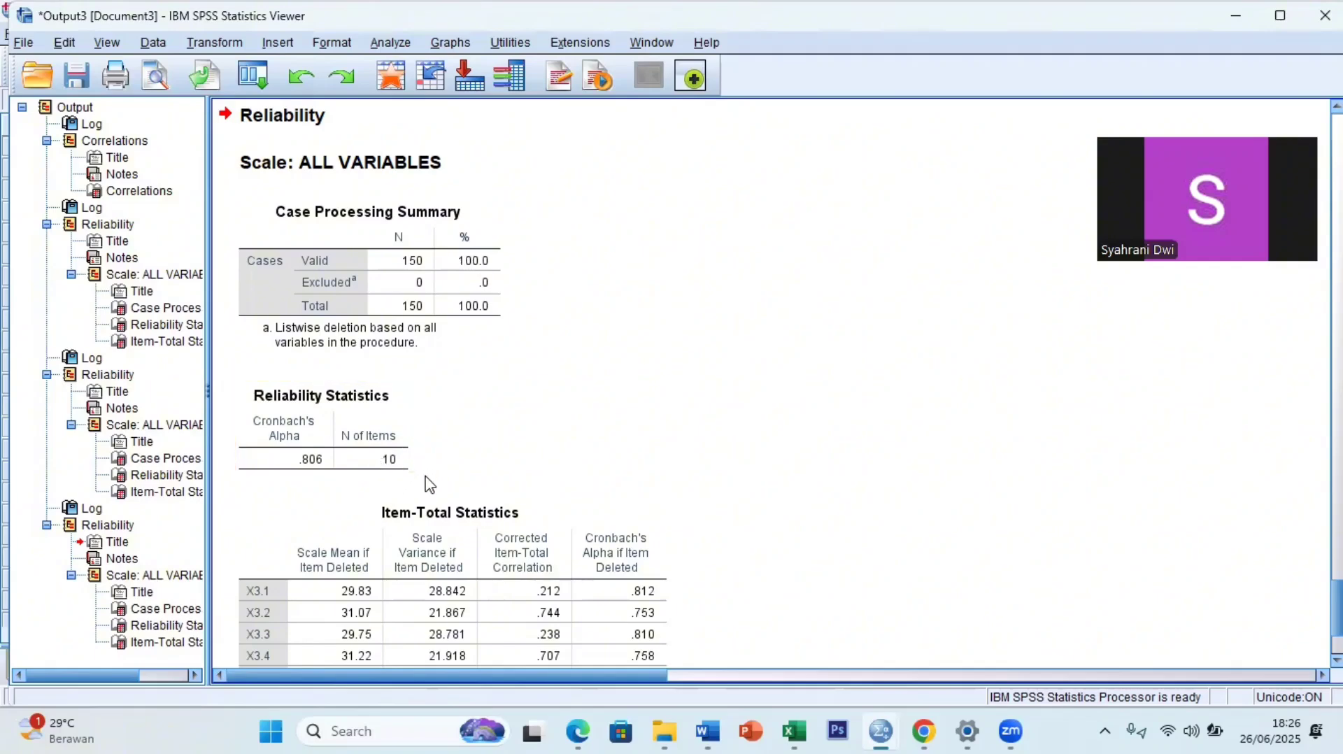
Step: Reopen the Reliability Analysis setup from the data set and remove variables X3.1 through X3.10 from its items
{"action": "mouse_move", "coordinate": [870, 726]}
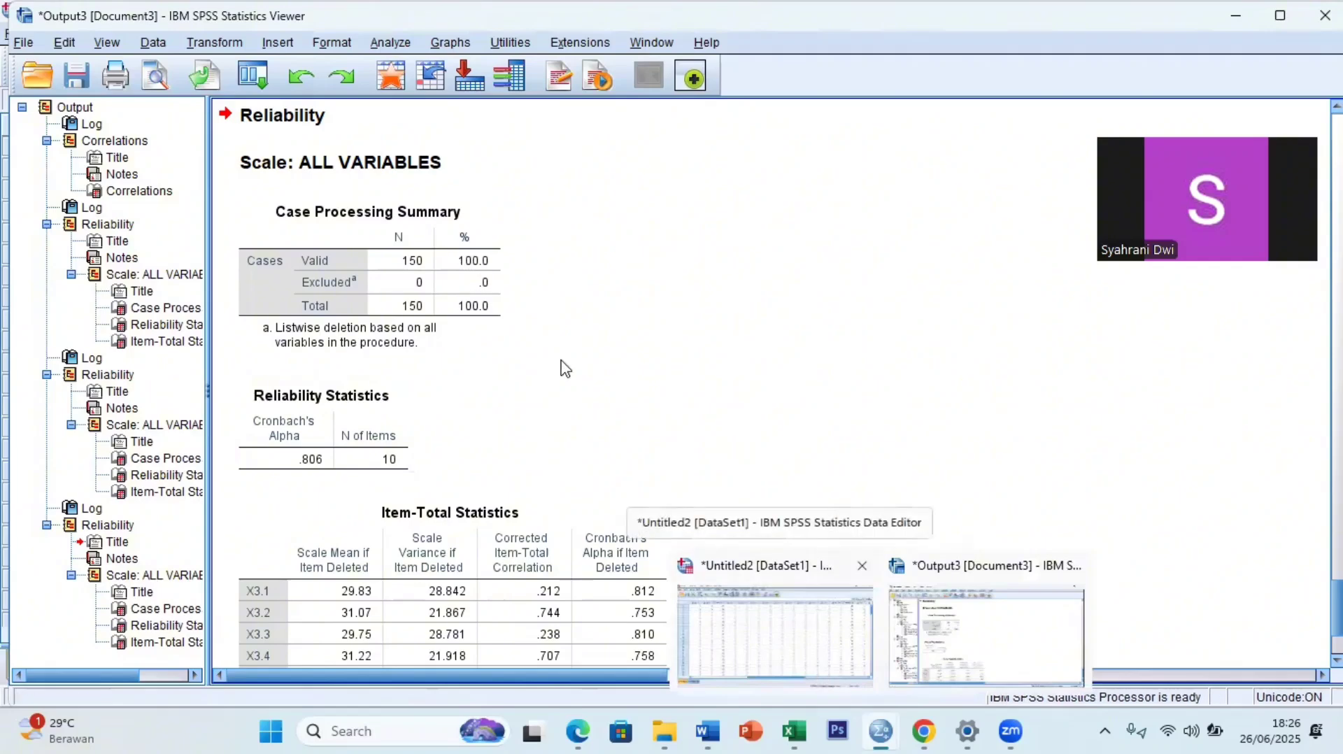
{"action": "left_click", "coordinate": [816, 669]}
{"action": "left_click", "coordinate": [285, 37]}
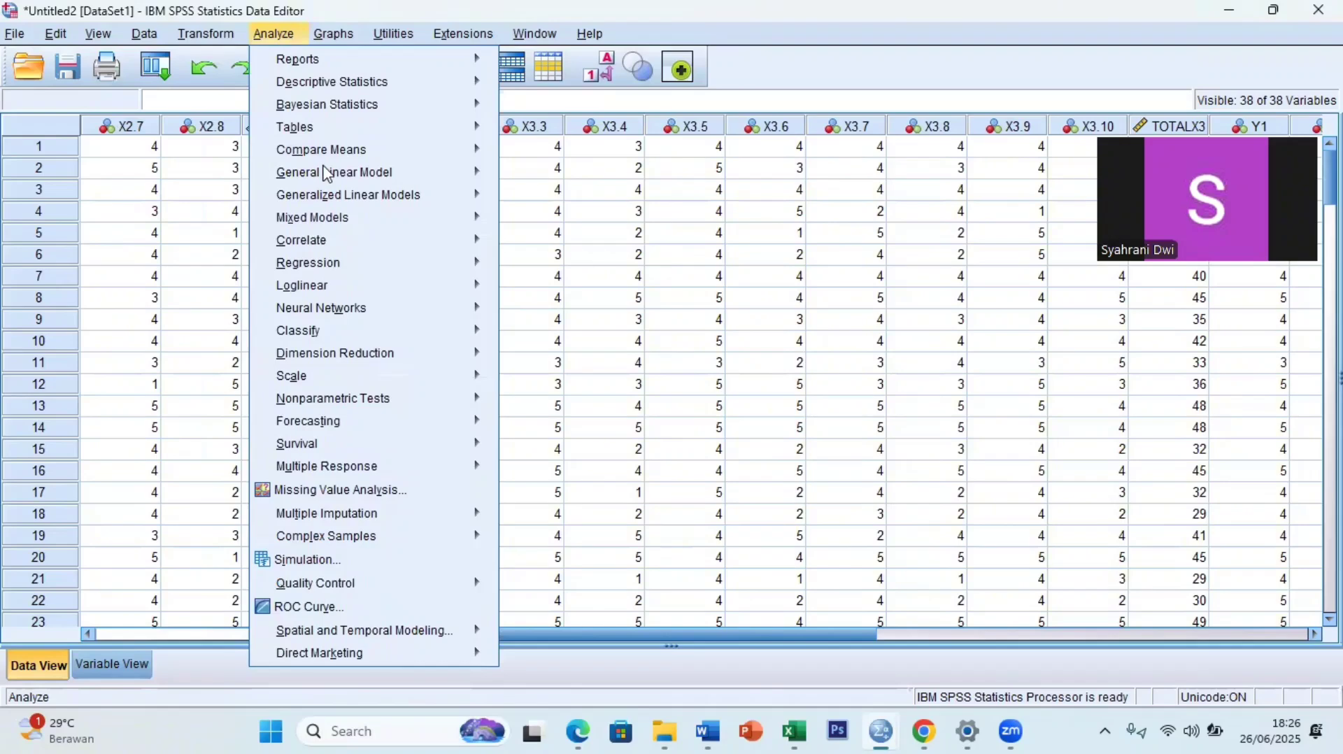
{"action": "mouse_move", "coordinate": [381, 389]}
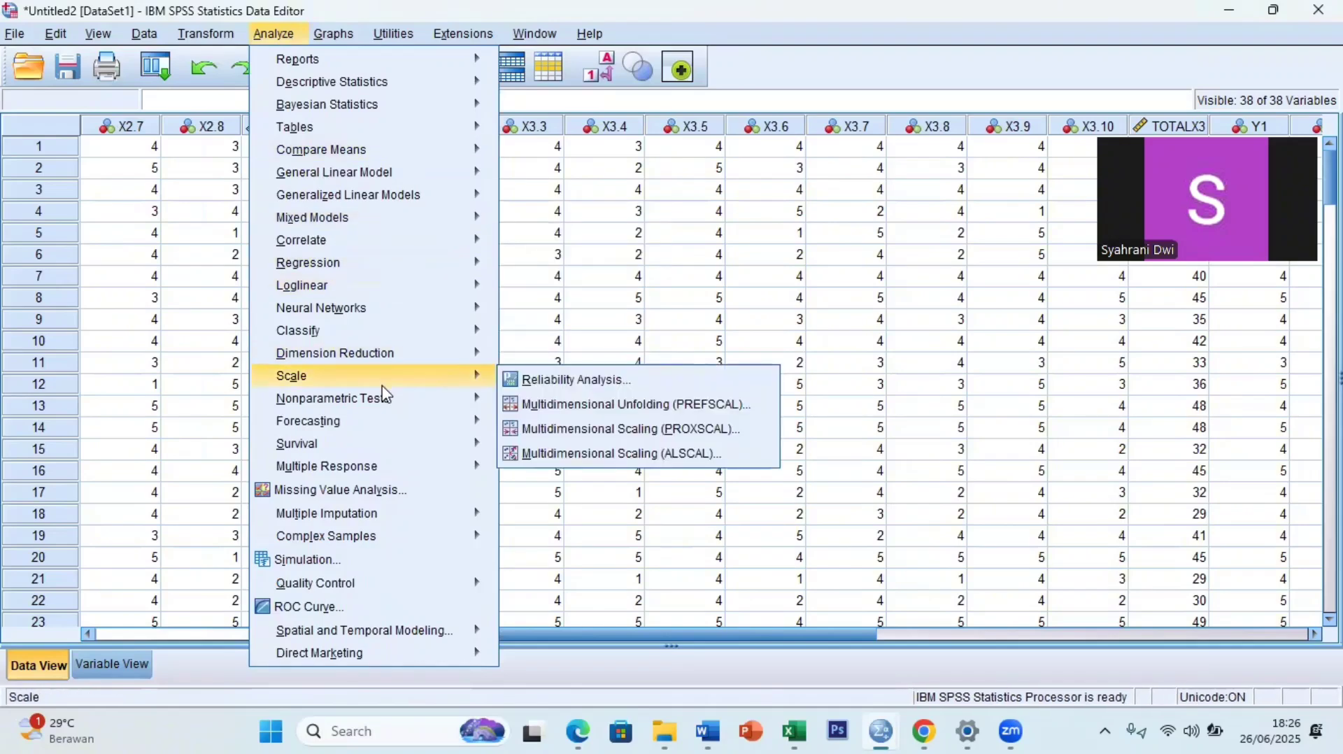
{"action": "left_click", "coordinate": [556, 390]}
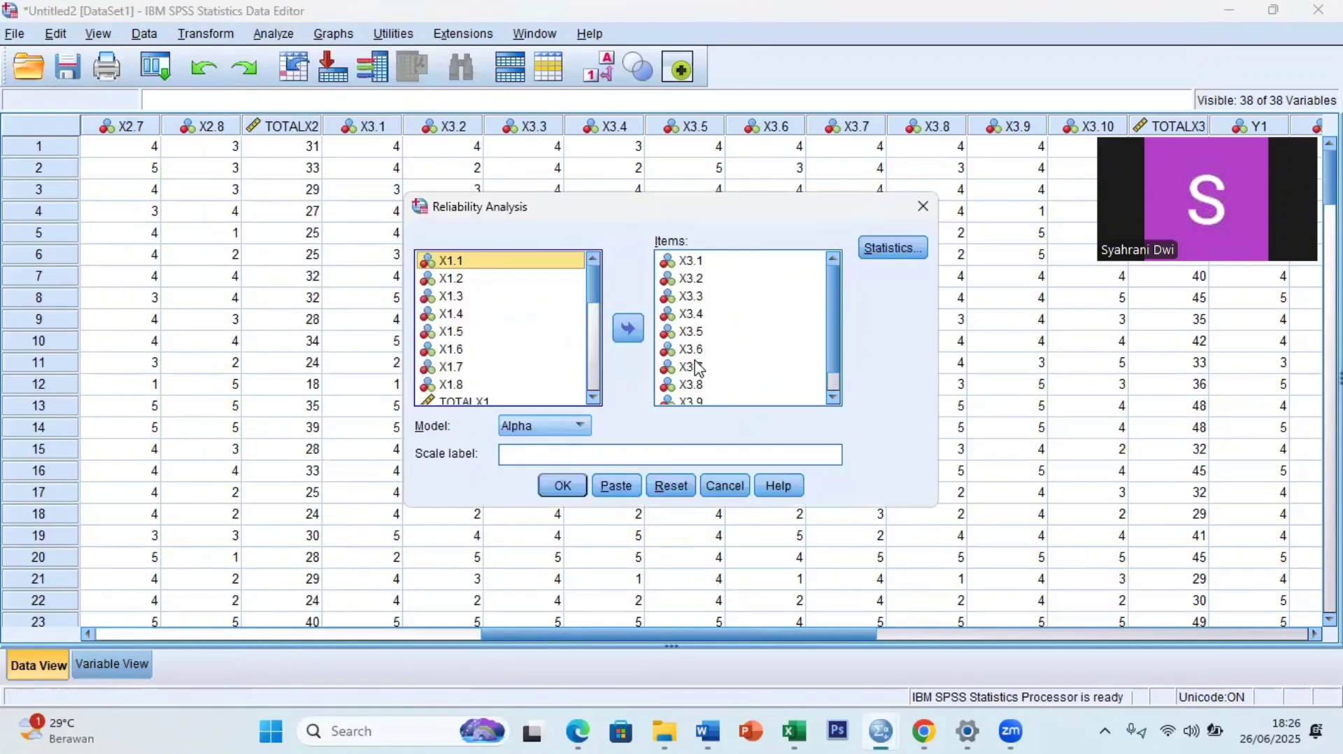
{"action": "left_click", "coordinate": [703, 267]}
{"action": "left_click", "coordinate": [703, 267]}
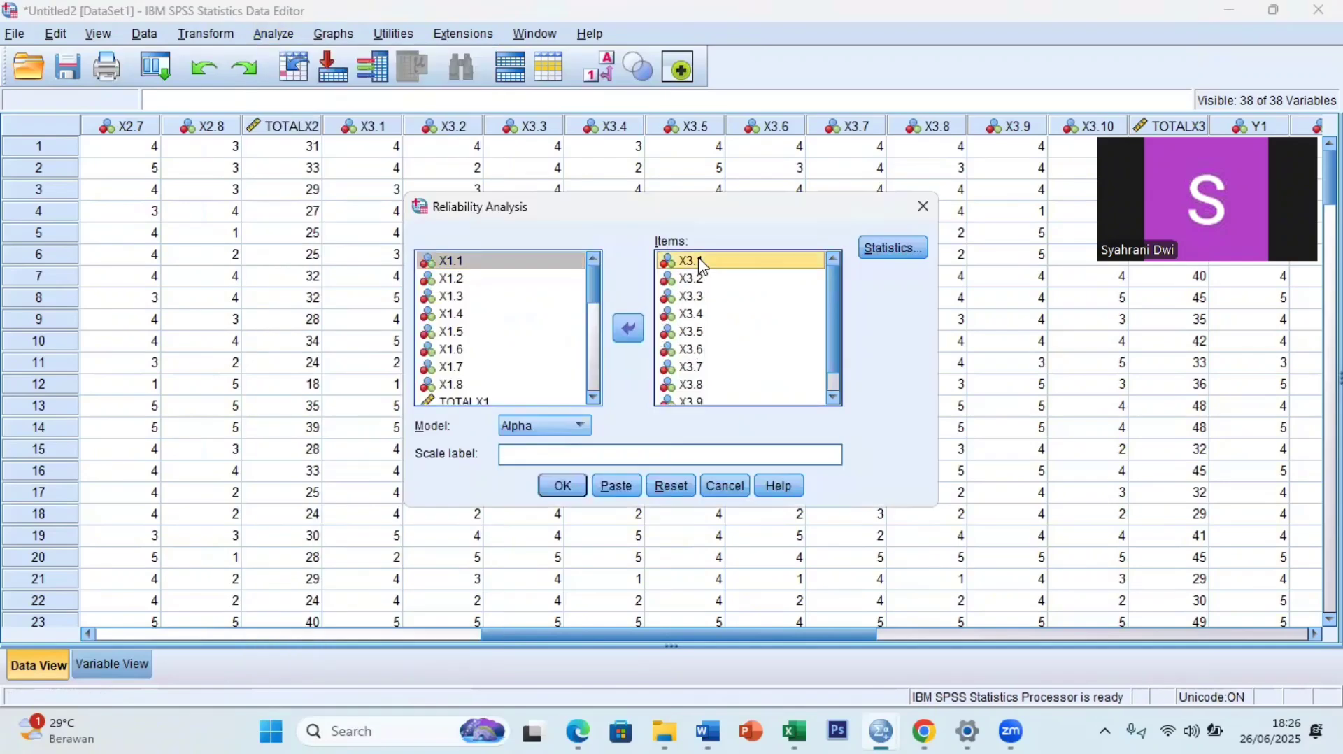
{"action": "key", "text": "shift+Down"}
{"action": "key", "text": "shift+Down"}
{"action": "key", "text": "shift+Down"}
{"action": "key", "text": "shift+Down"}
{"action": "key", "text": "shift+Down"}
{"action": "key", "text": "shift+Down"}
{"action": "key", "text": "shift+Down"}
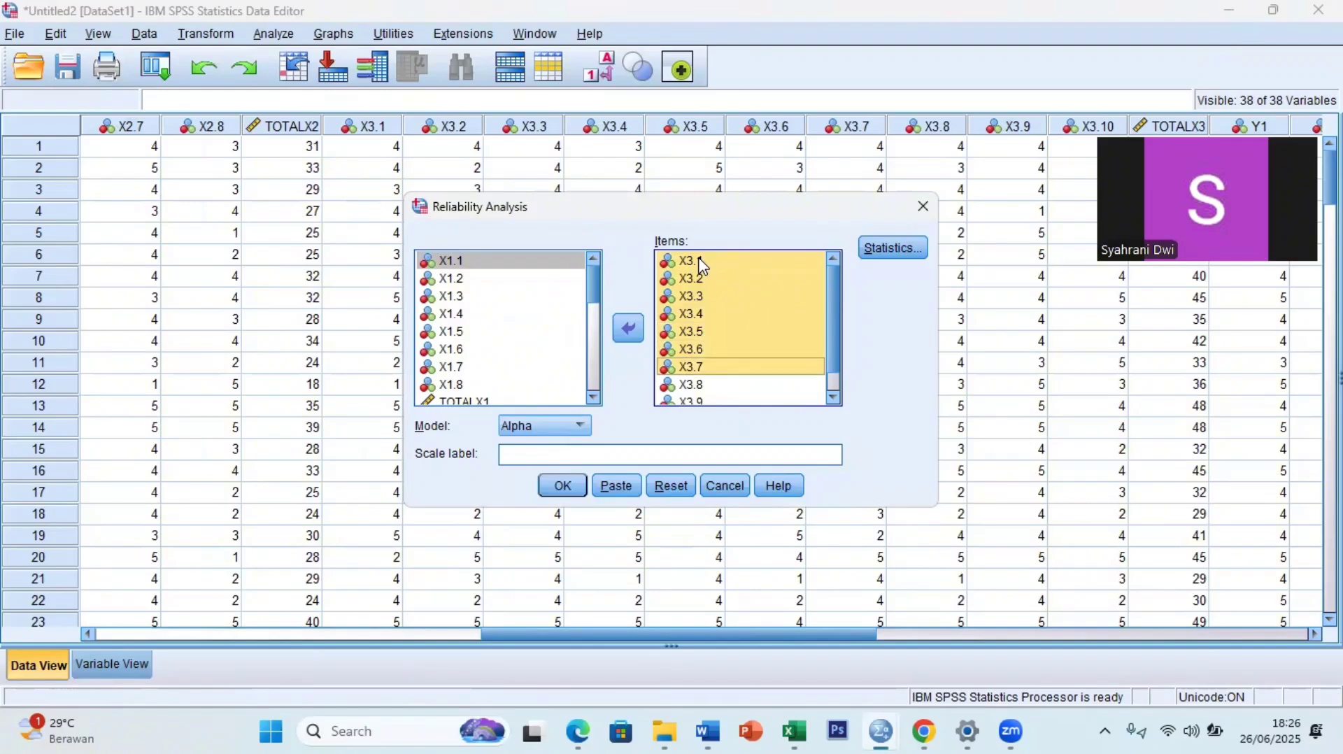
{"action": "key", "text": "shift+Down"}
{"action": "key", "text": "Down"}
{"action": "key", "text": "shift+Up"}
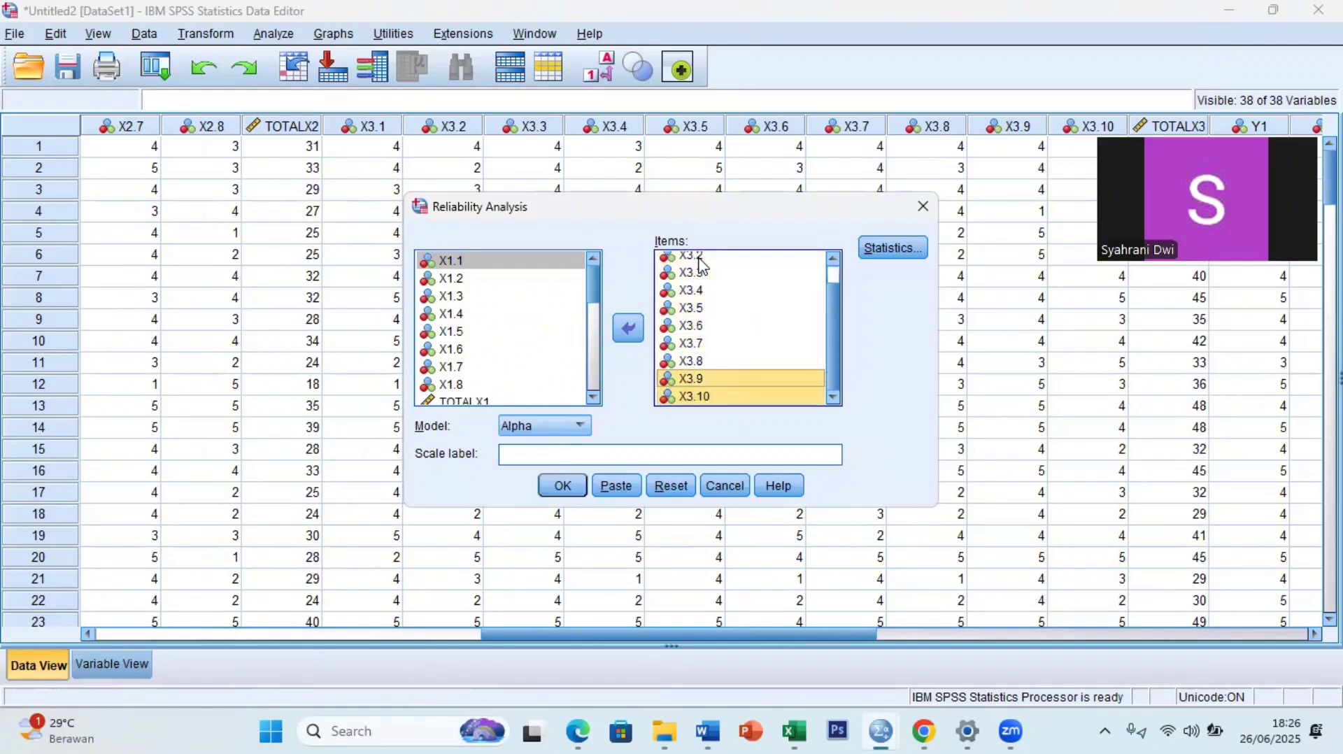
{"action": "key", "text": "shift+Up"}
{"action": "key", "text": "shift+Up"}
{"action": "key", "text": "shift+Up"}
{"action": "key", "text": "shift+Up"}
{"action": "key", "text": "shift+Up"}
{"action": "key", "text": "shift+Up"}
{"action": "key", "text": "shift+Up"}
{"action": "key", "text": "shift+Up"}
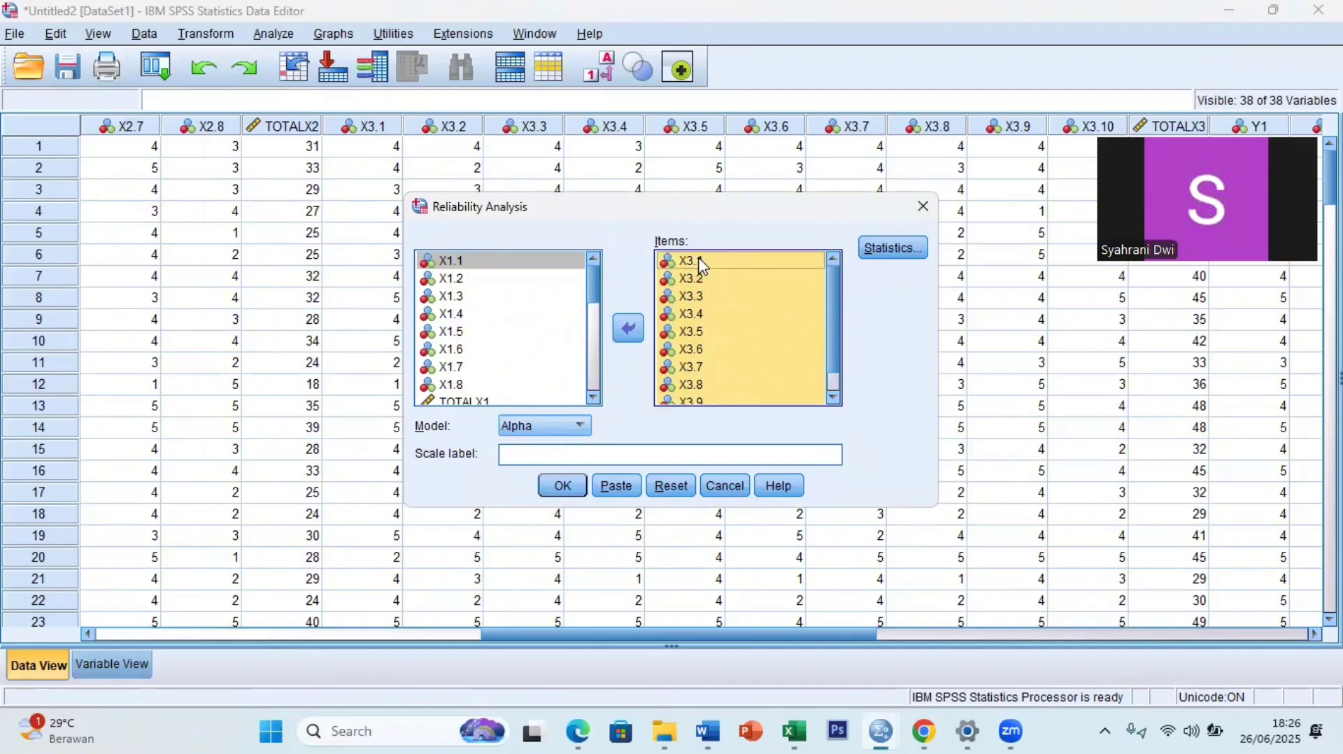
{"action": "left_click", "coordinate": [627, 330]}
Step: Add variables Y1 through Y8, without TOTALY, to the items of the reliability analysis
{"action": "key", "text": "shift+Down"}
{"action": "key", "text": "shift+Down"}
{"action": "key", "text": "shift+Down"}
{"action": "key", "text": "shift+Down"}
{"action": "key", "text": "shift+Down"}
{"action": "key", "text": "shift+Down"}
{"action": "key", "text": "shift+Down"}
{"action": "key", "text": "shift+Down"}
{"action": "key", "text": "shift+Down"}
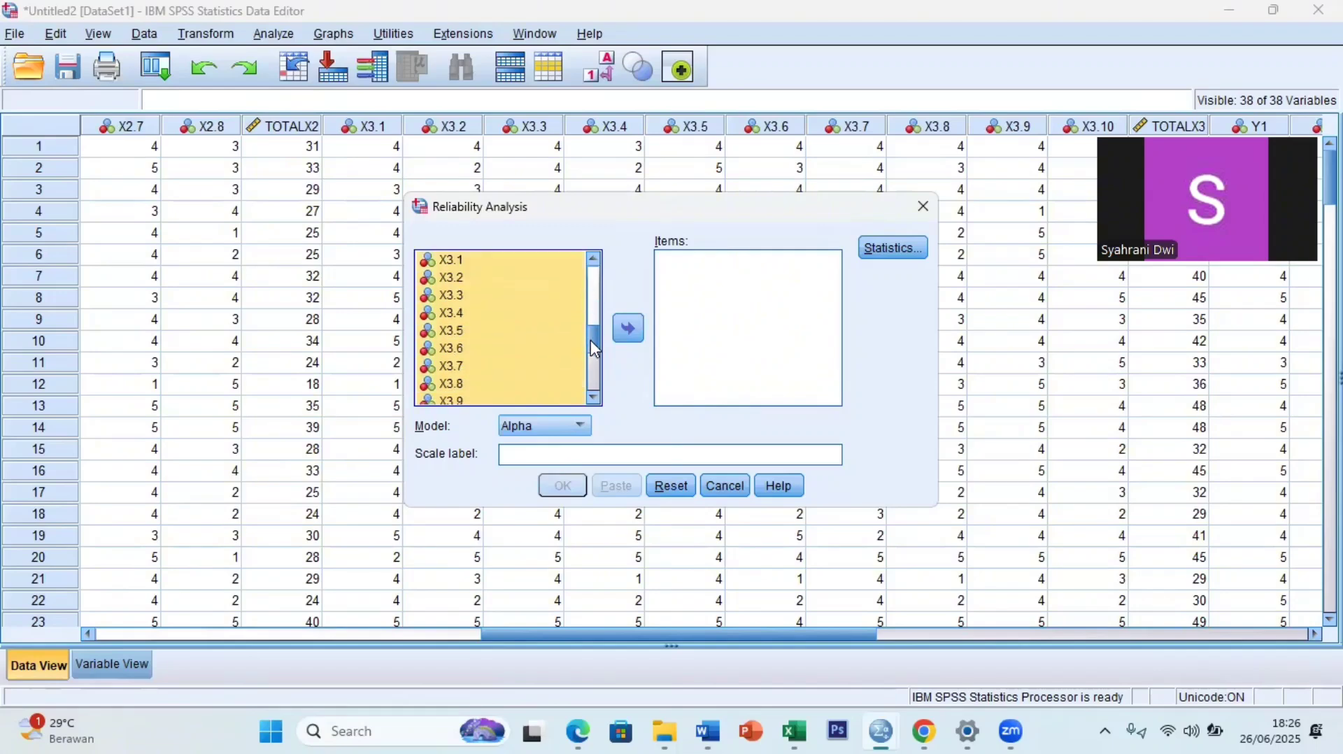
{"action": "scroll", "coordinate": [536, 328], "scroll_direction": "down", "scroll_amount": 3}
{"action": "left_click", "coordinate": [535, 321]}
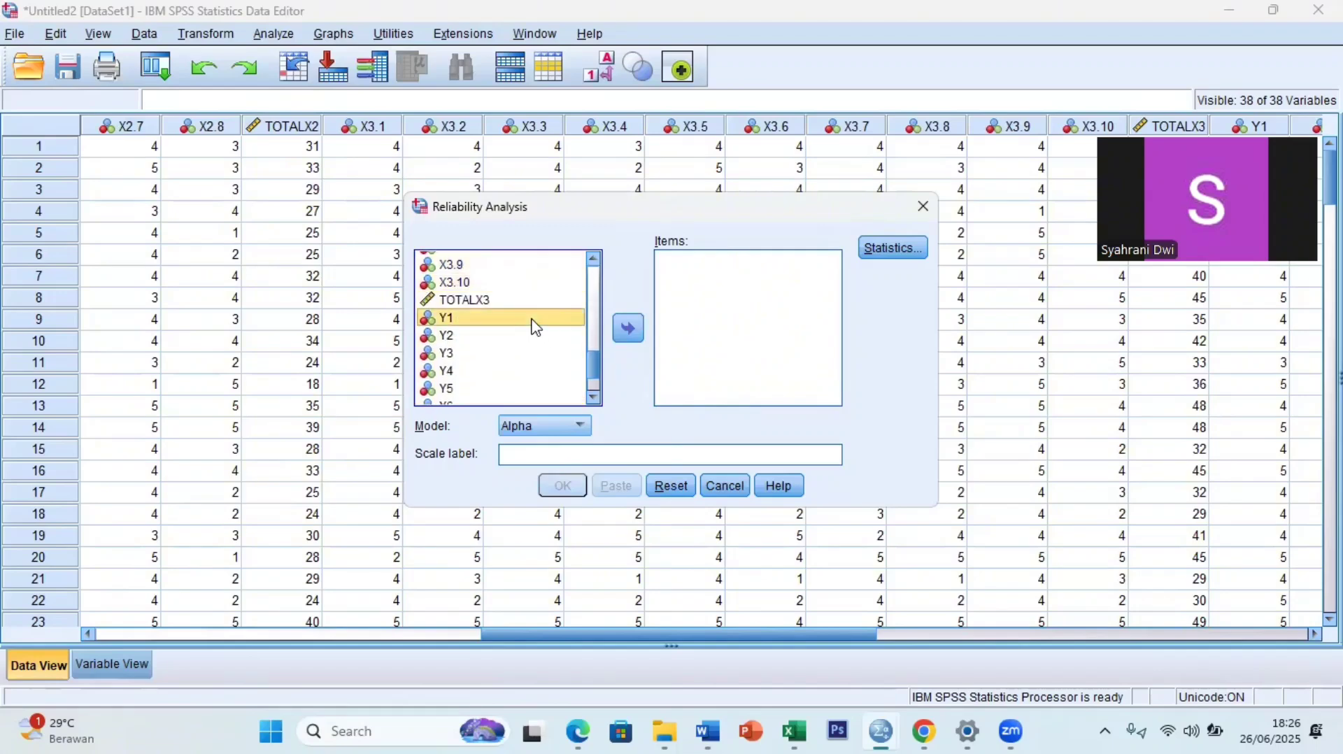
{"action": "key", "text": "Down"}
{"action": "key", "text": "Down"}
{"action": "key", "text": "Down"}
{"action": "key", "text": "Up"}
{"action": "key", "text": "Up"}
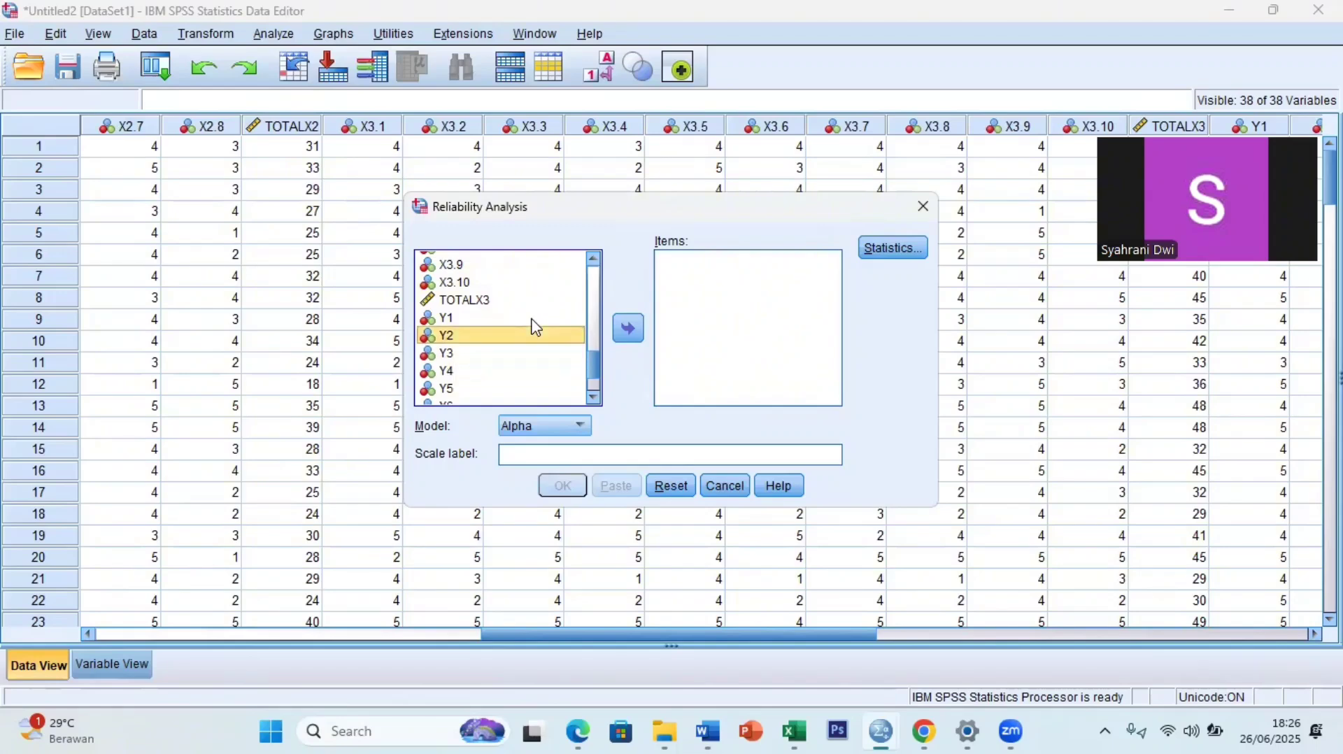
{"action": "key", "text": "Up"}
{"action": "key", "text": "shift+Down"}
{"action": "key", "text": "shift+Down"}
{"action": "key", "text": "shift+Down"}
{"action": "key", "text": "Down"}
{"action": "key", "text": "Up"}
{"action": "key", "text": "Up"}
{"action": "key", "text": "Up"}
{"action": "key", "text": "Up"}
{"action": "key", "text": "shift+Down"}
{"action": "key", "text": "shift+Down"}
{"action": "key", "text": "shift+Down"}
{"action": "key", "text": "shift+Down"}
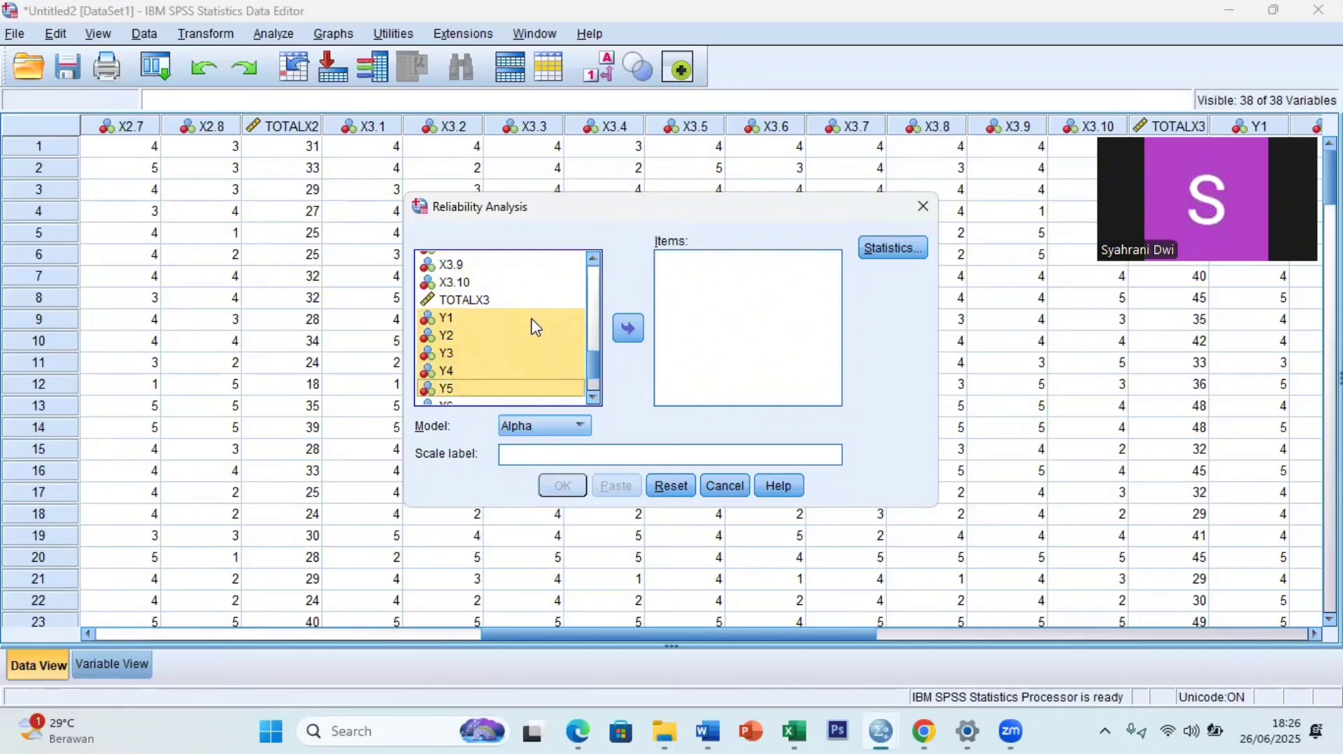
{"action": "key", "text": "shift+Down"}
{"action": "key", "text": "shift+Down"}
{"action": "key", "text": "shift+Down"}
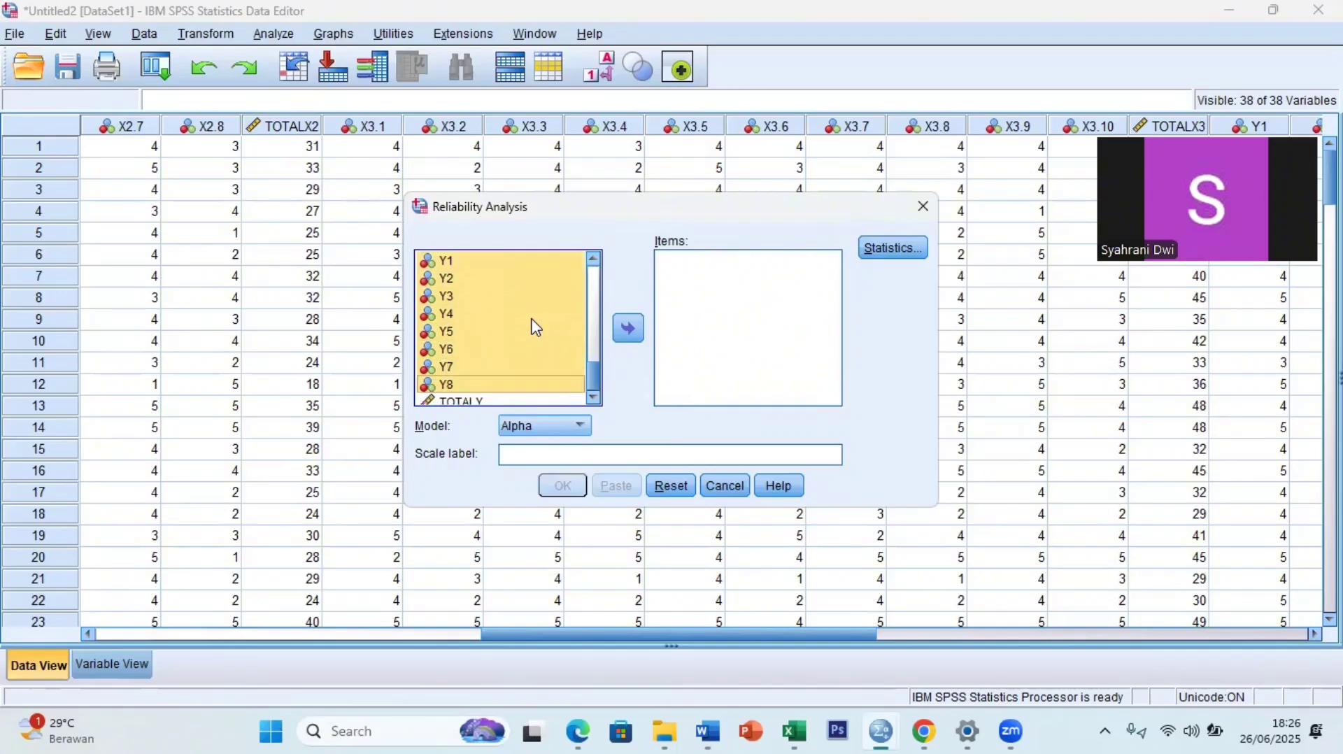
{"action": "left_click", "coordinate": [628, 329]}
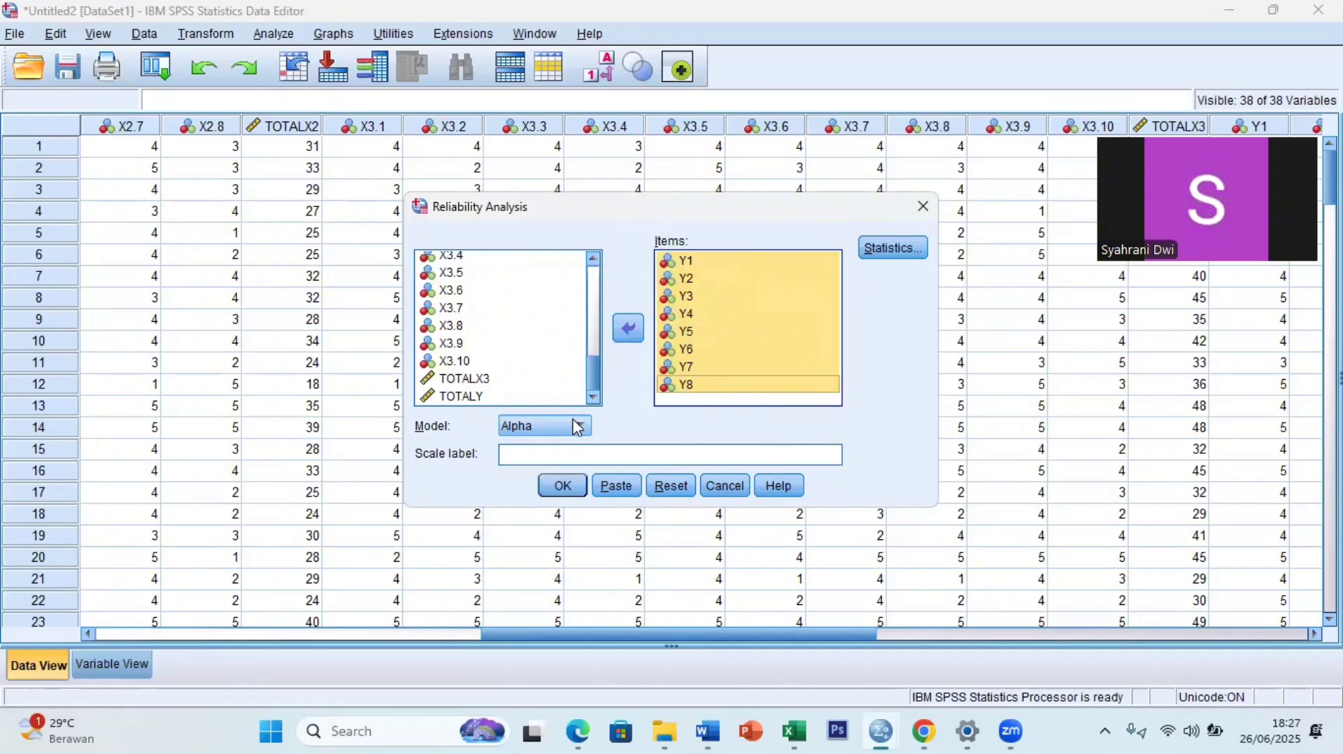
Step: Check that Scale if item deleted is chosen in the statistics and run the Alpha reliability analysis for the Y items
{"action": "left_click", "coordinate": [912, 252]}
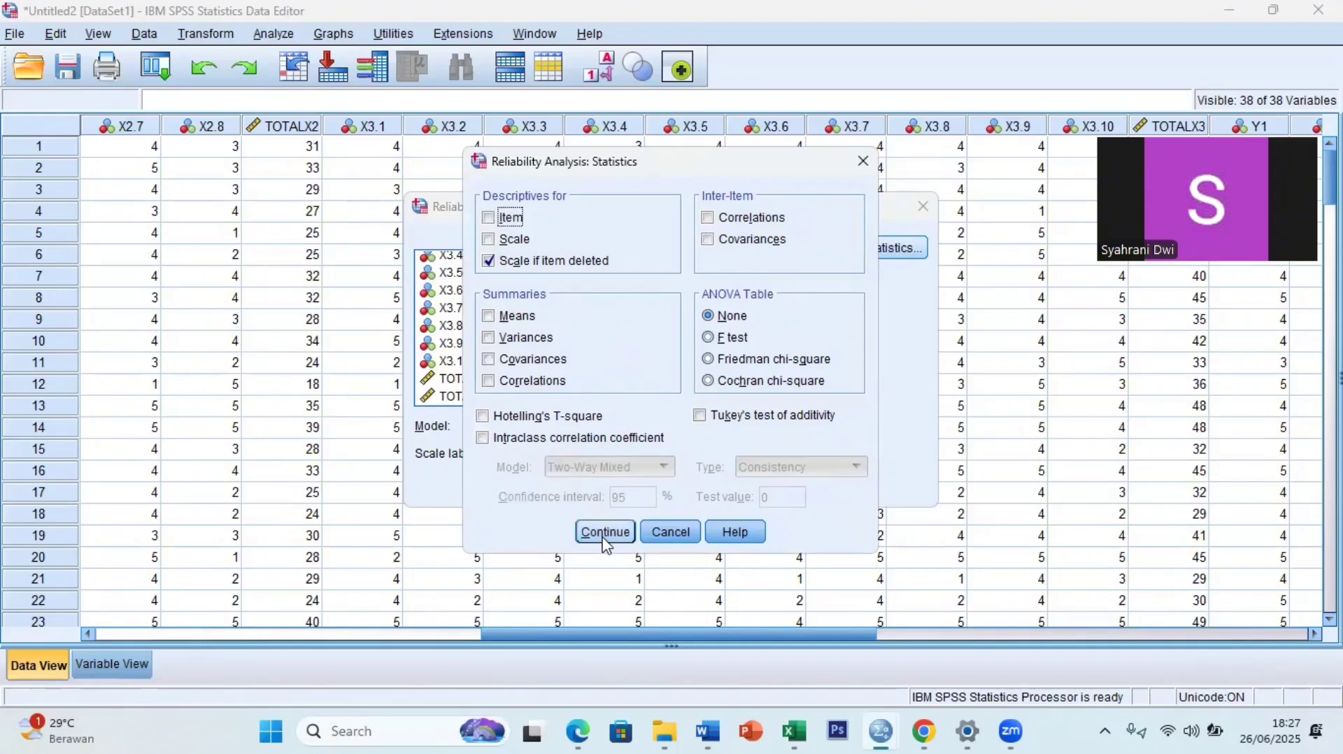
{"action": "left_click", "coordinate": [602, 531]}
{"action": "left_click", "coordinate": [561, 487]}
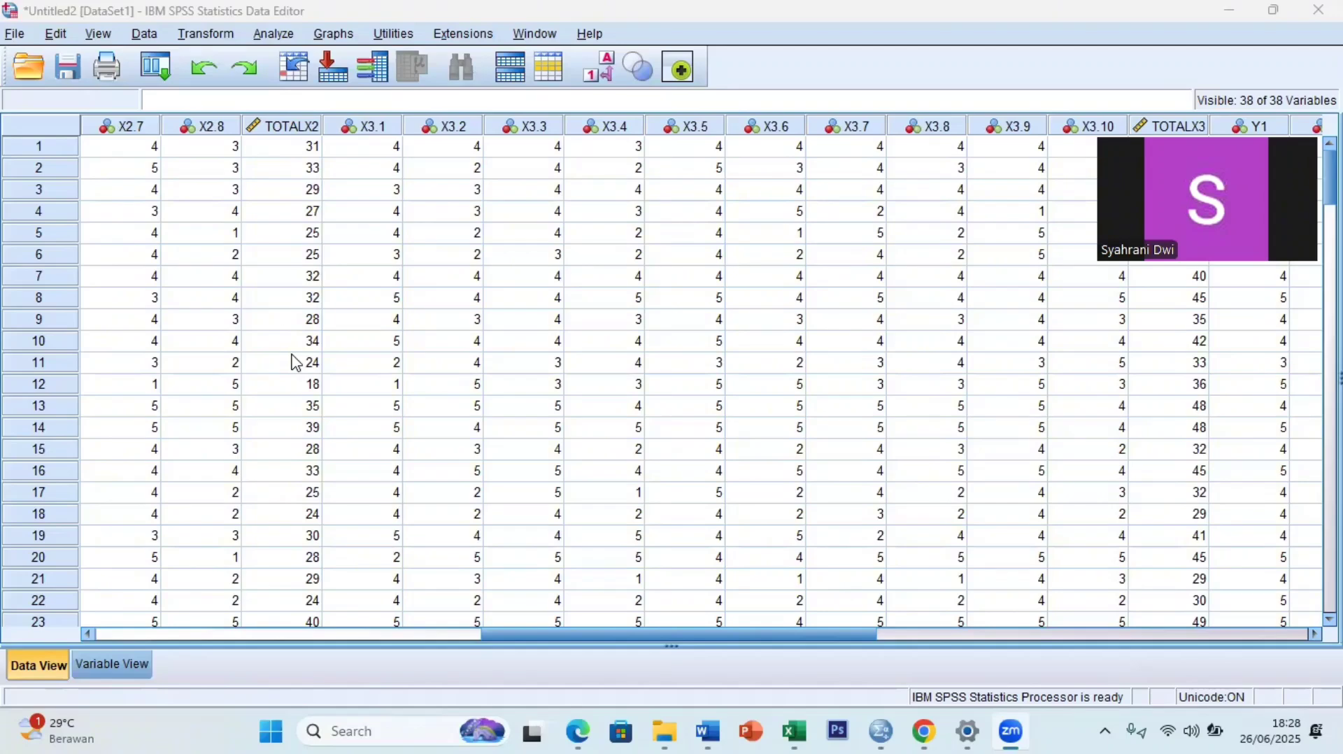
Step: Start a Linear Regression on the data set with TOTALX1, TOTALX2 and TOTALX3 as independent variables
{"action": "left_click", "coordinate": [274, 34]}
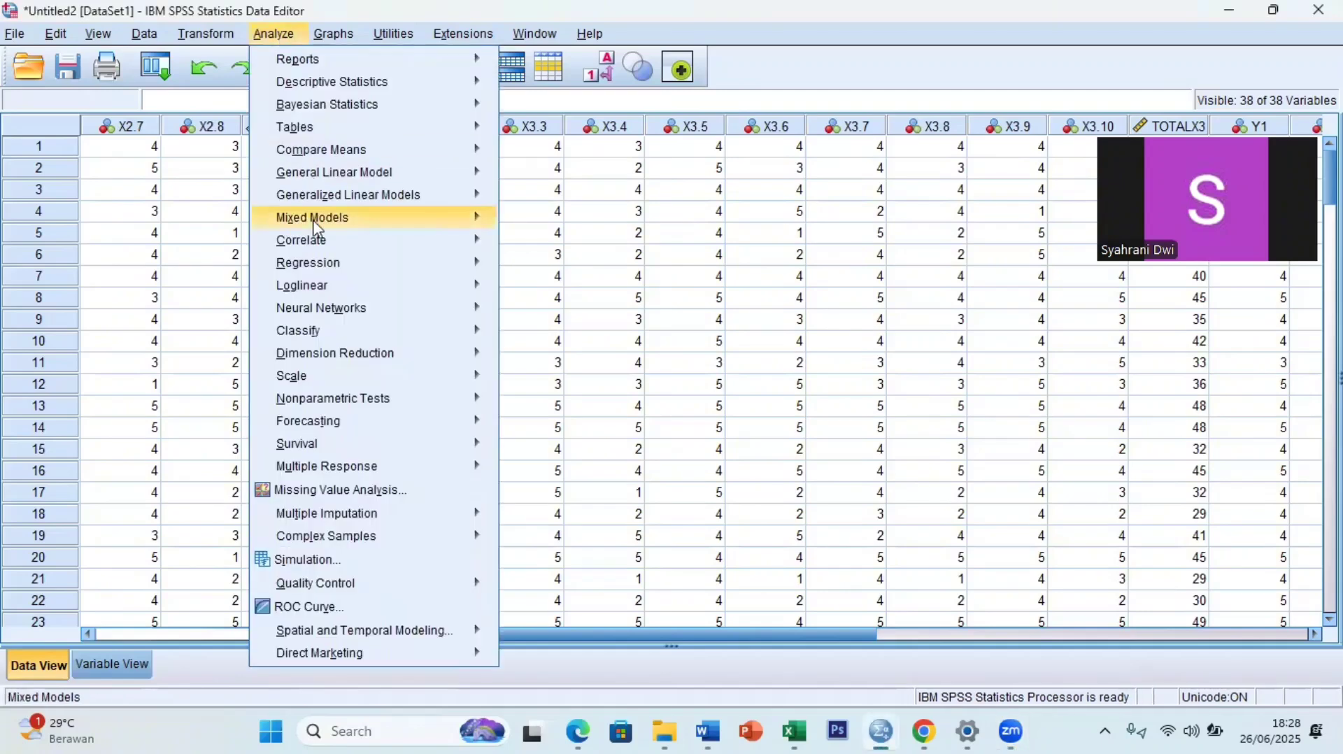
{"action": "mouse_move", "coordinate": [323, 270]}
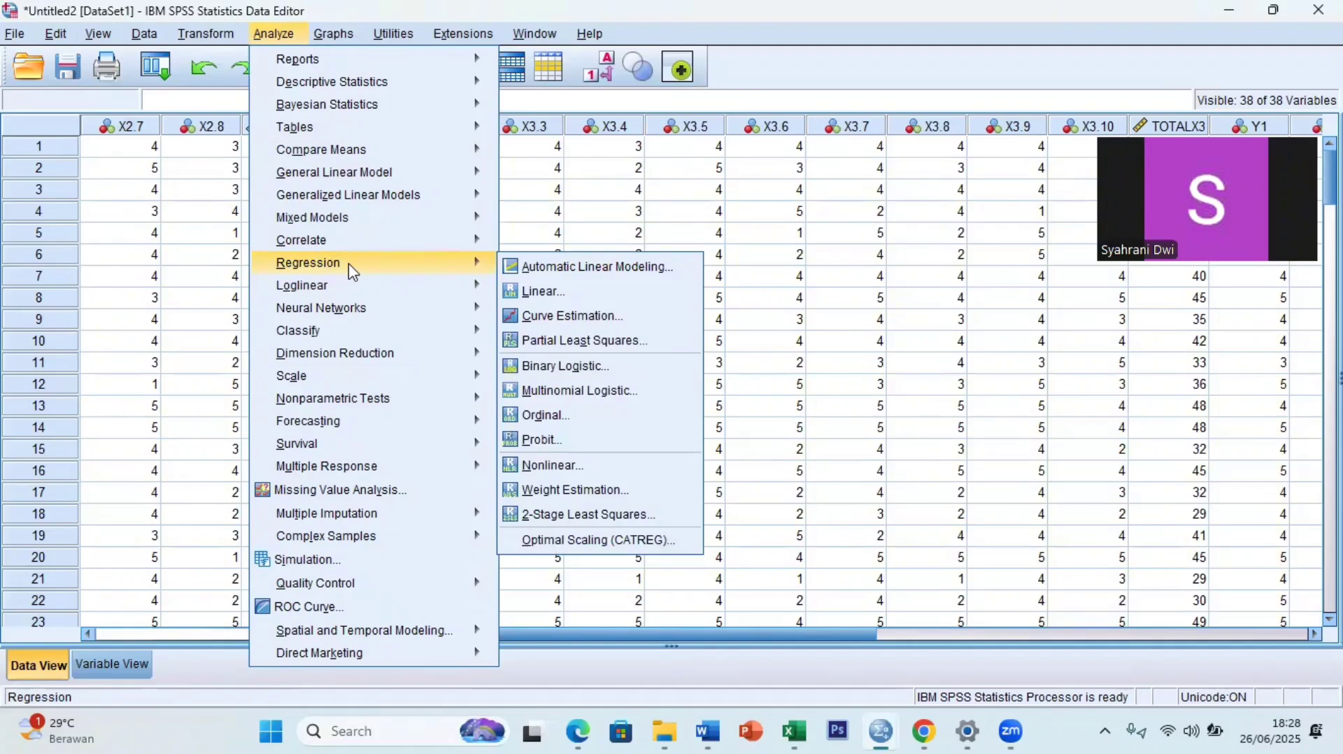
{"action": "left_click", "coordinate": [519, 294]}
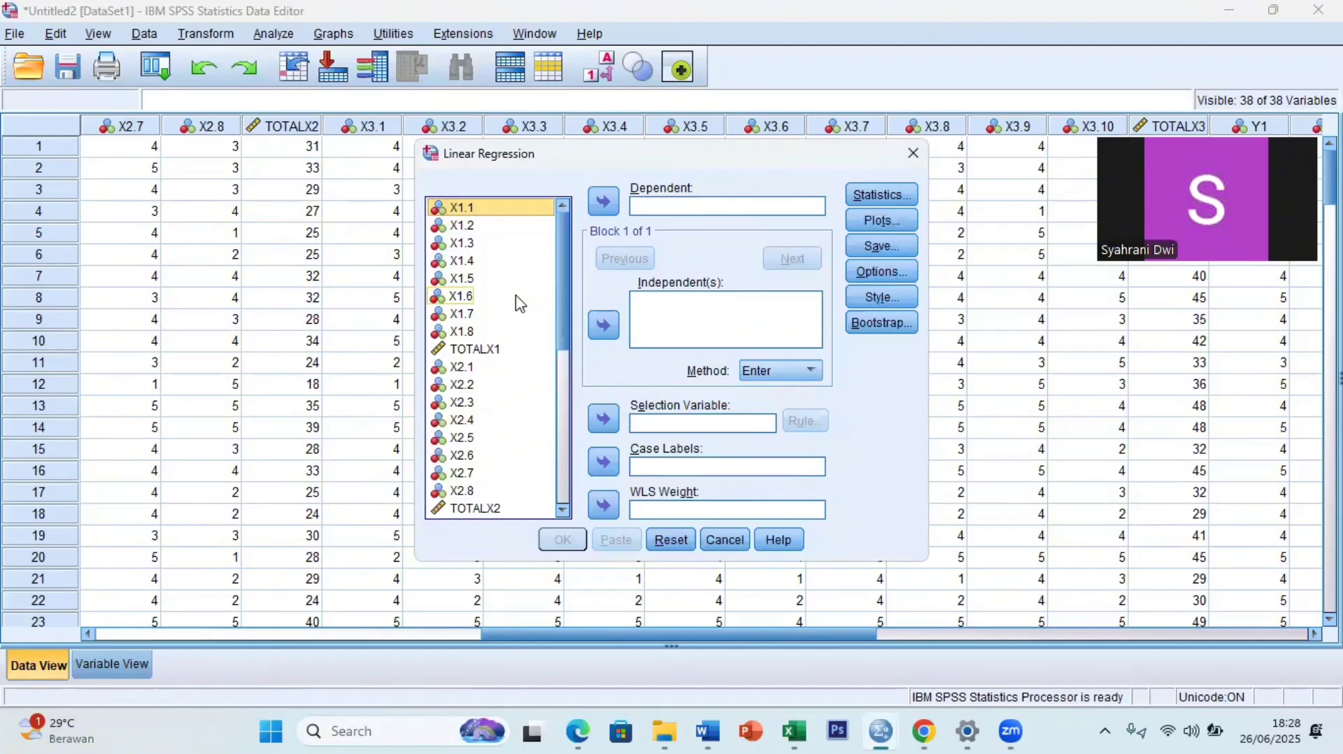
{"action": "left_click", "coordinate": [502, 353]}
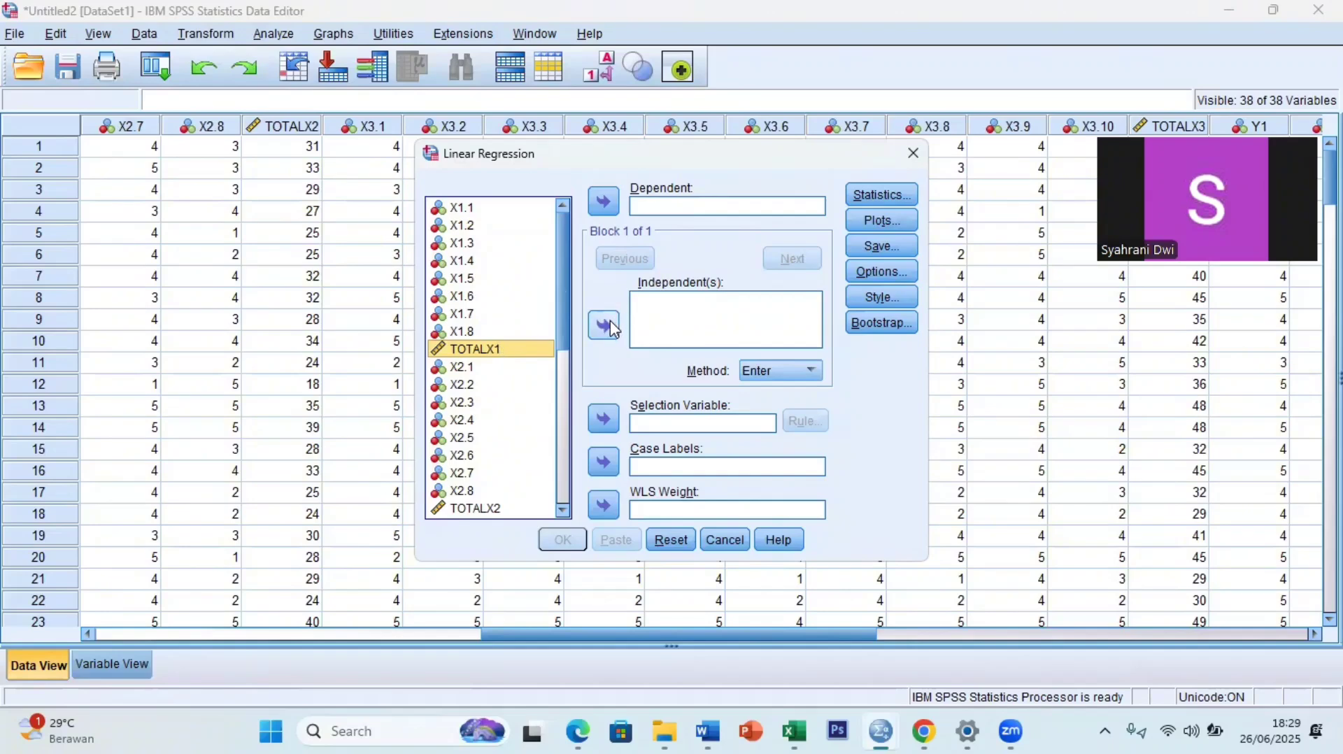
{"action": "left_click", "coordinate": [606, 326]}
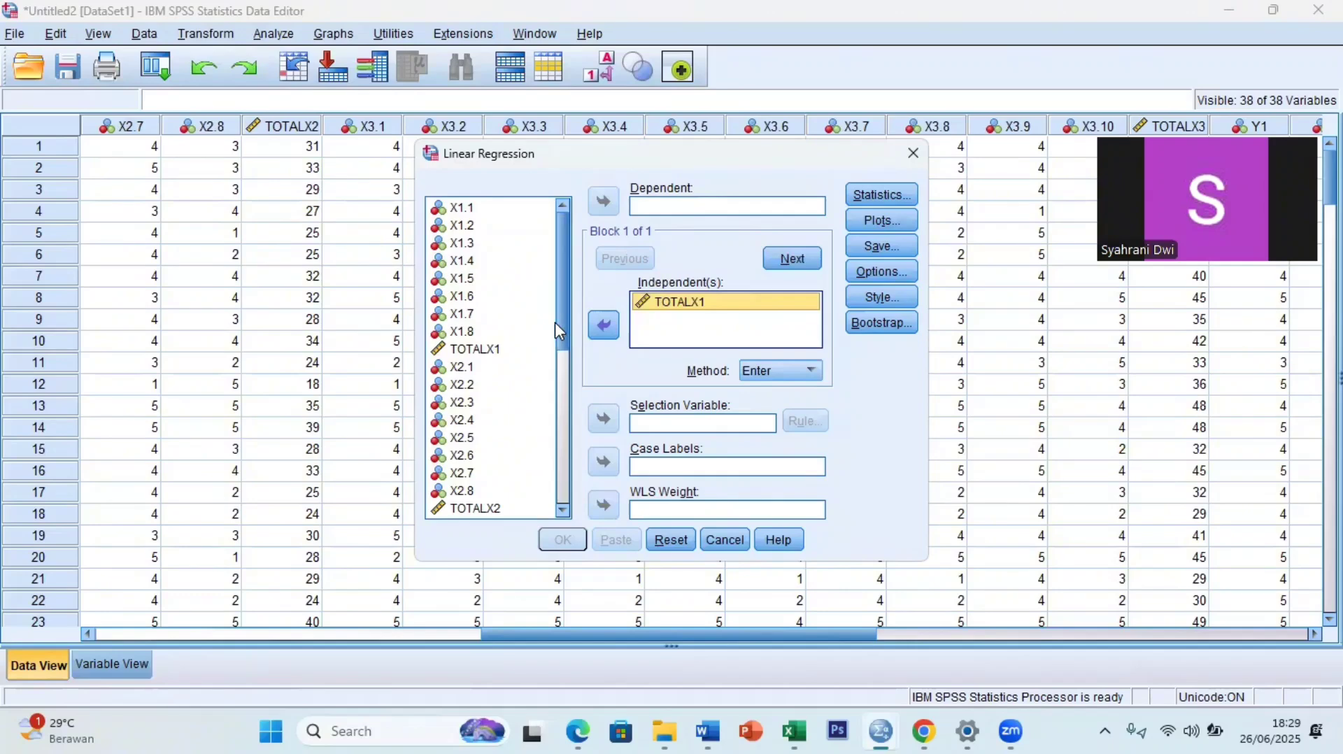
{"action": "left_click", "coordinate": [514, 515]}
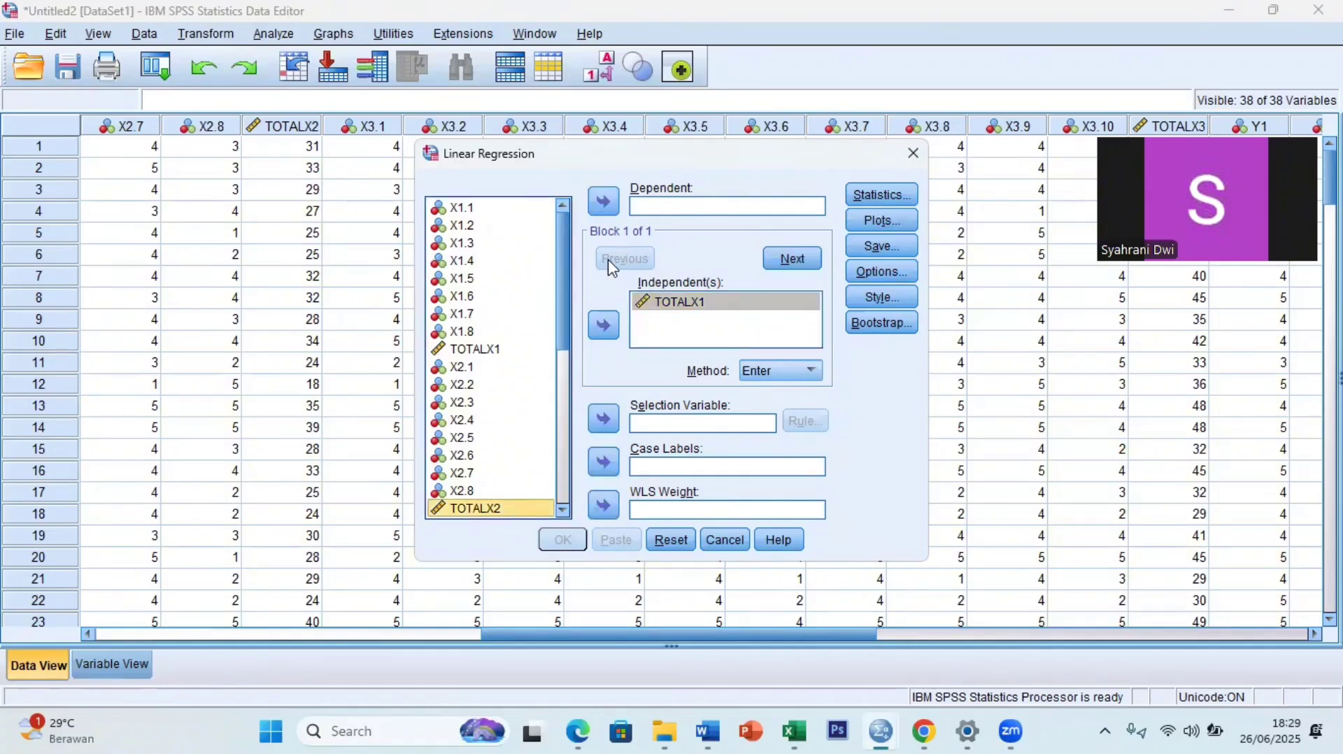
{"action": "left_click", "coordinate": [606, 327]}
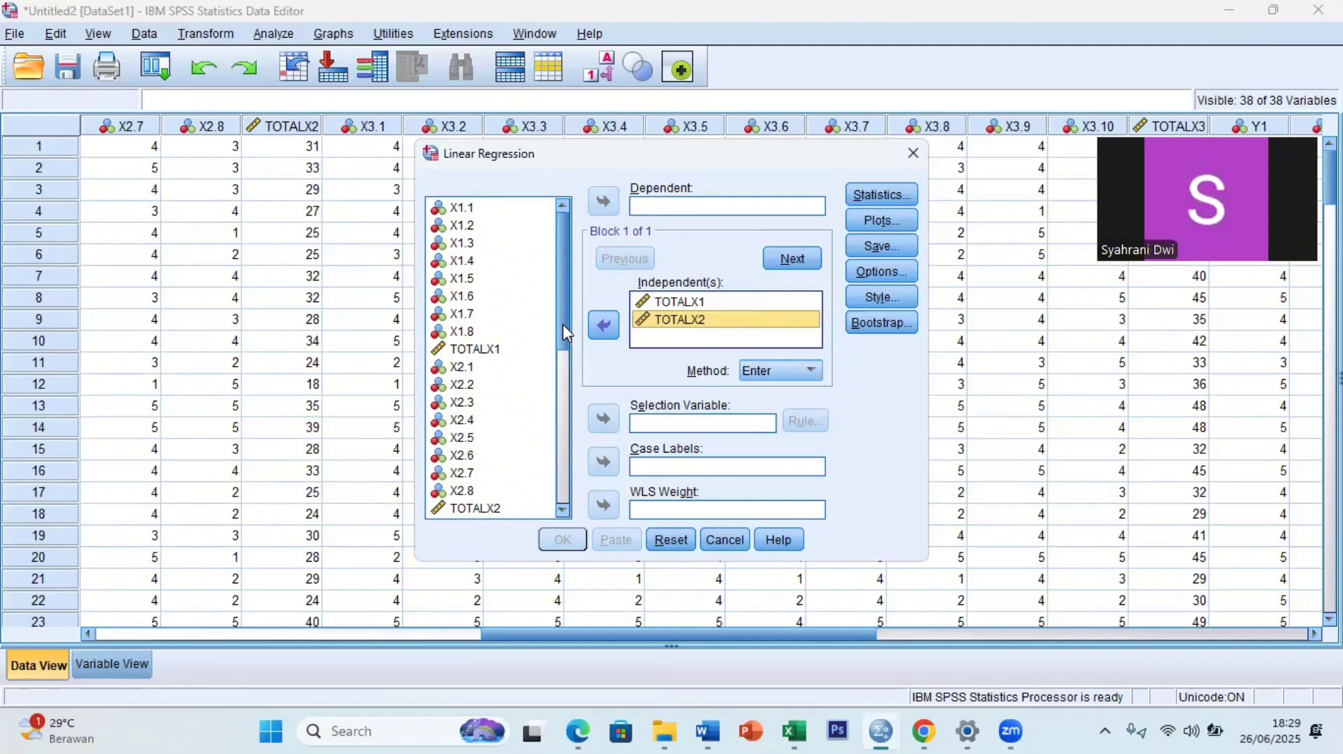
{"action": "left_click_drag", "start_coordinate": [566, 333], "coordinate": [538, 455]}
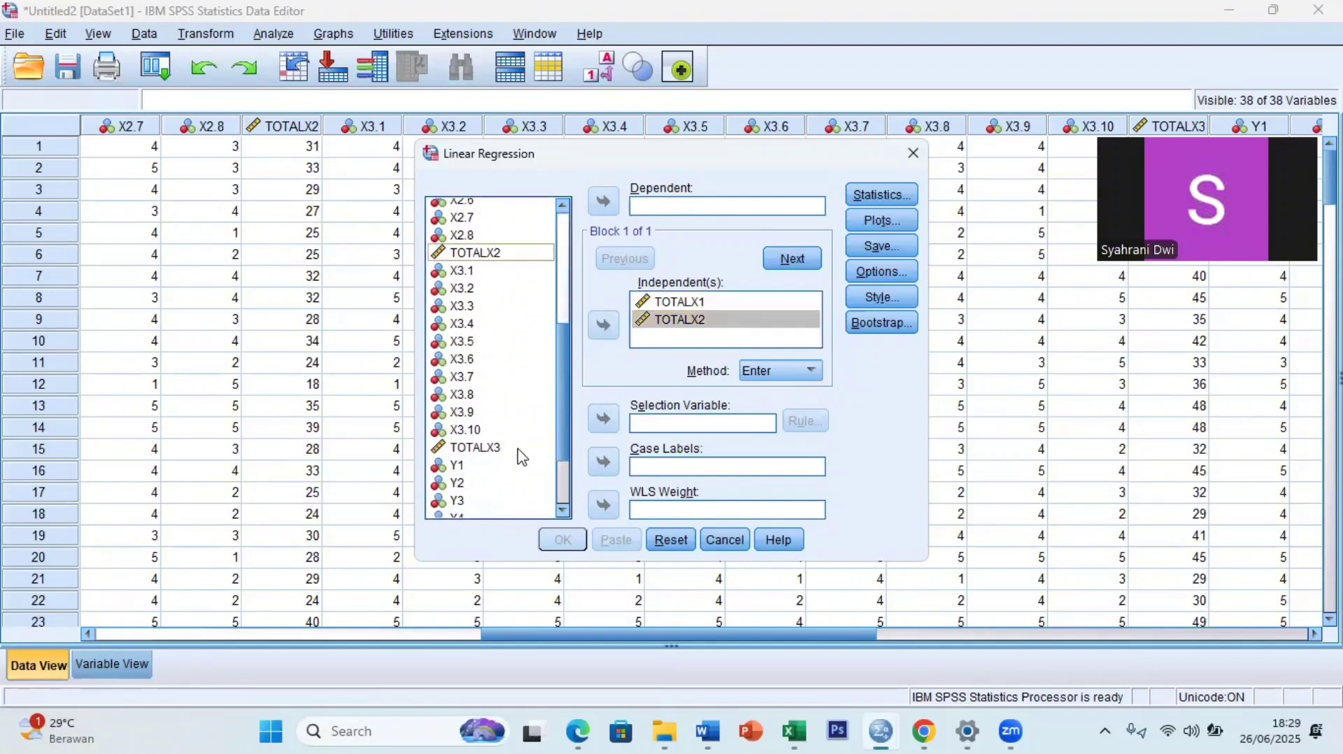
{"action": "left_click", "coordinate": [516, 448]}
{"action": "left_click", "coordinate": [604, 326]}
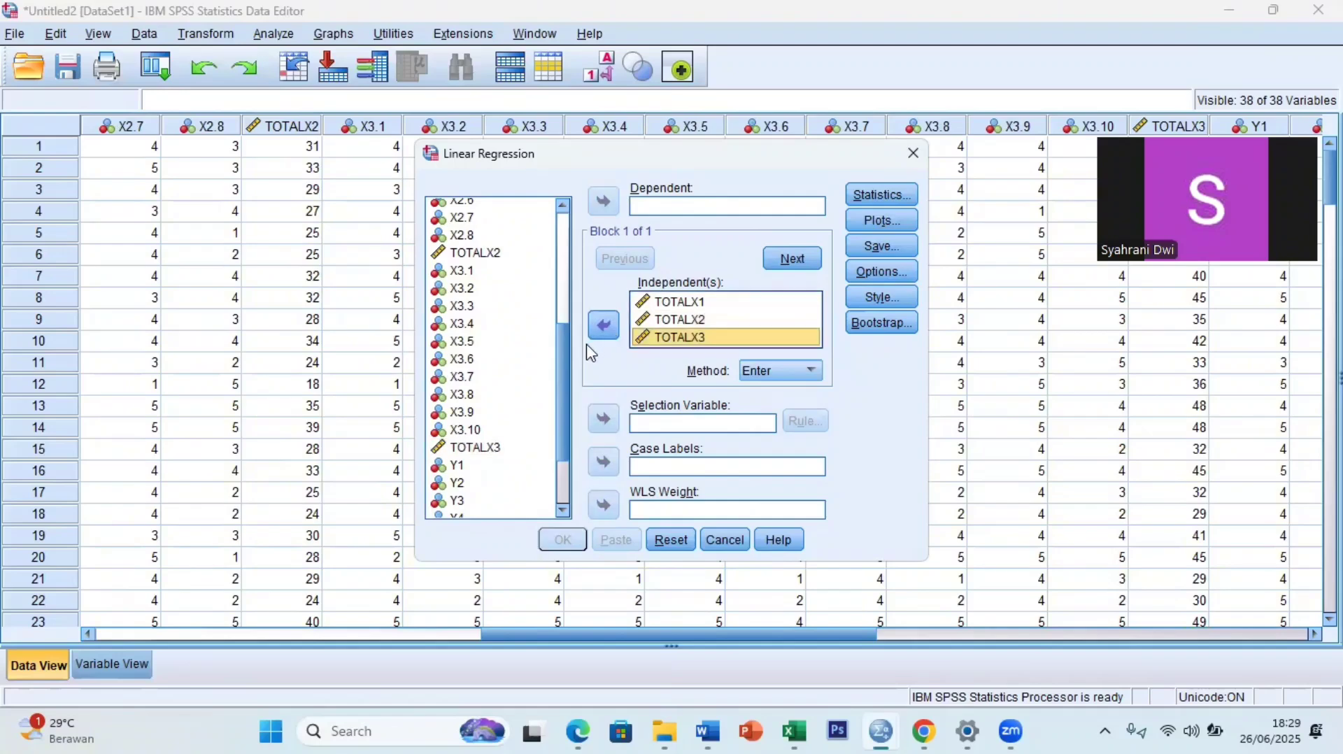
Step: Set TOTALY as the dependent variable of the linear regression
{"action": "scroll", "coordinate": [565, 370], "scroll_direction": "down", "scroll_amount": 3}
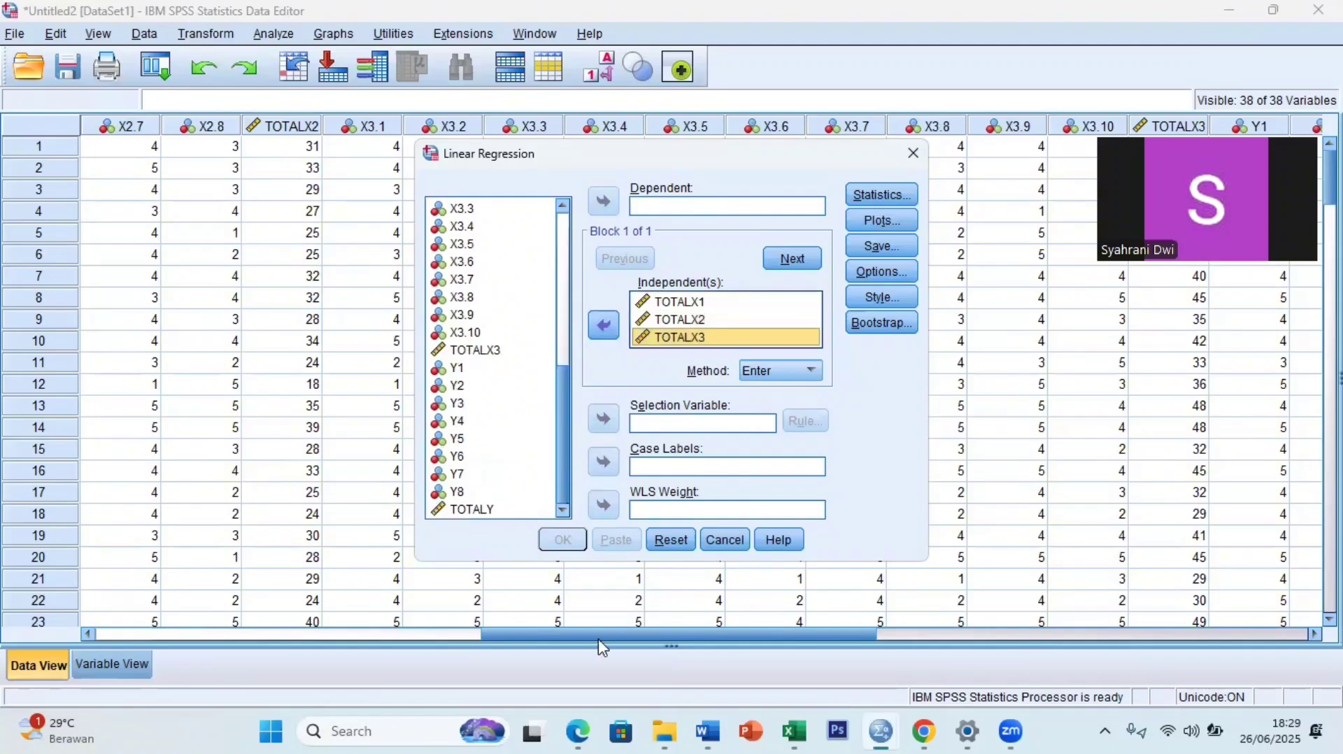
{"action": "left_click", "coordinate": [521, 511]}
{"action": "left_click", "coordinate": [521, 511]}
{"action": "left_click", "coordinate": [604, 201]}
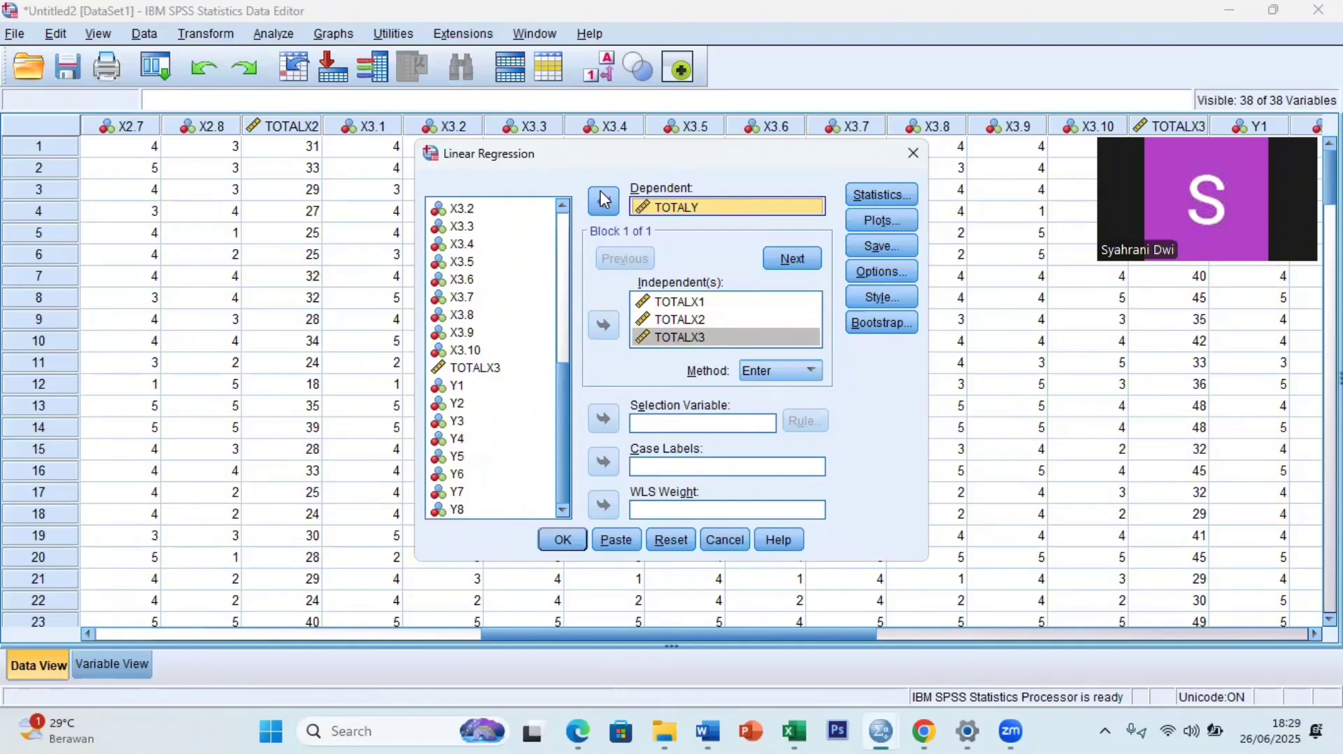
Step: Choose to save the unstandardized residuals of the linear regression as a new variable
{"action": "left_click", "coordinate": [878, 245]}
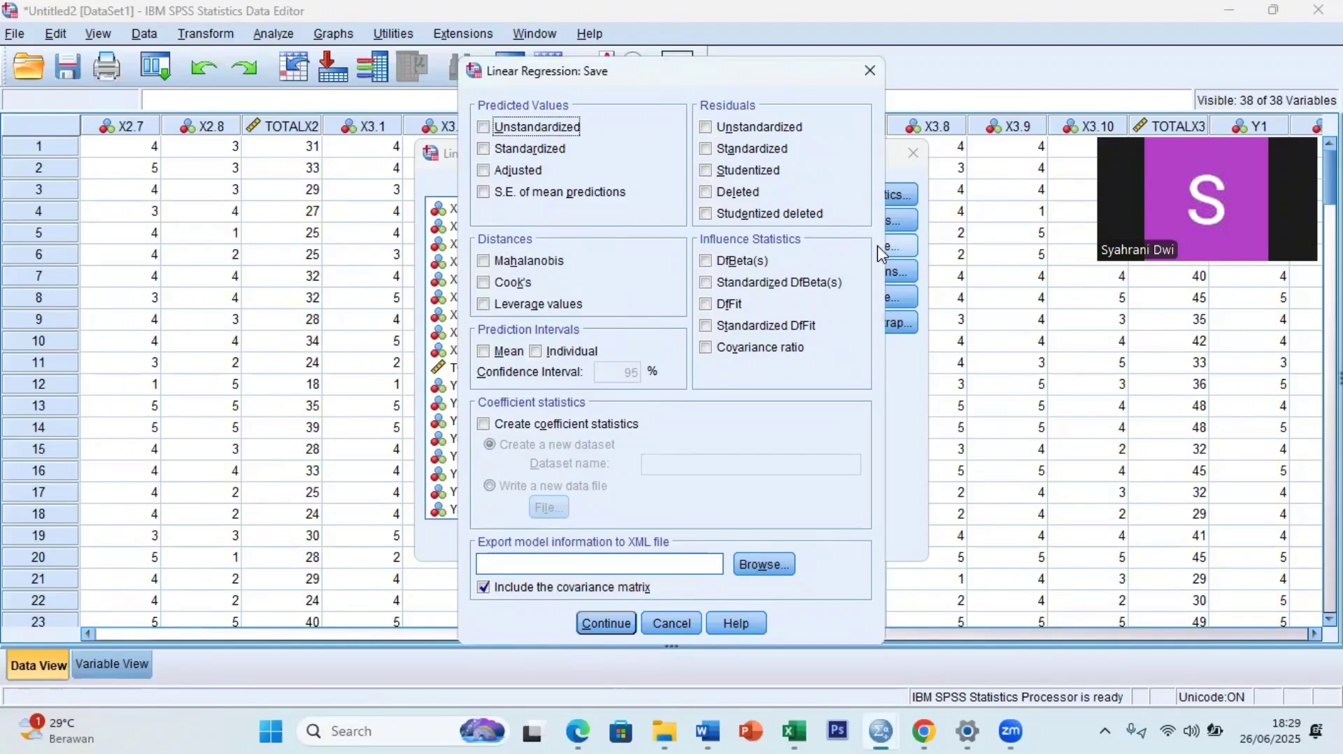
{"action": "left_click", "coordinate": [789, 134]}
{"action": "left_click", "coordinate": [594, 631]}
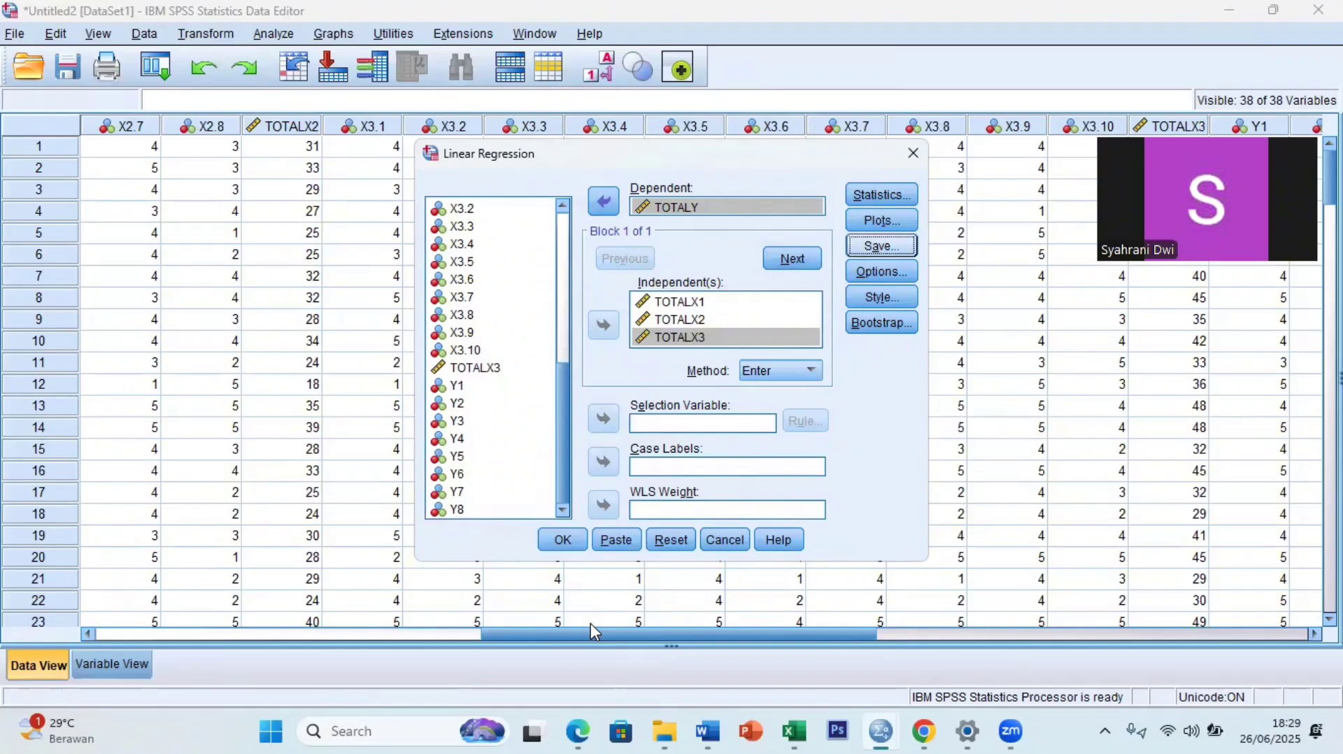
Step: Run the linear regression, check the saved residual column in the data set and return to the regression output
{"action": "left_click", "coordinate": [564, 540]}
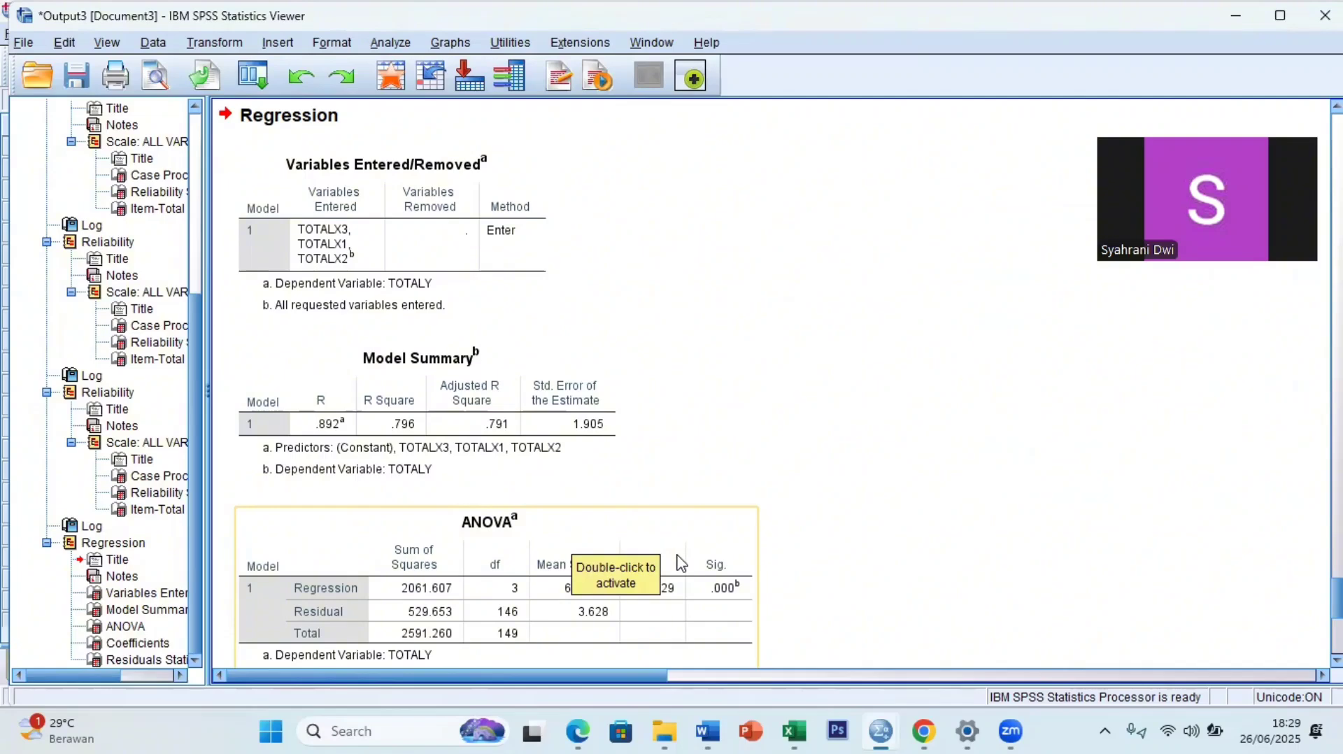
{"action": "mouse_move", "coordinate": [878, 731]}
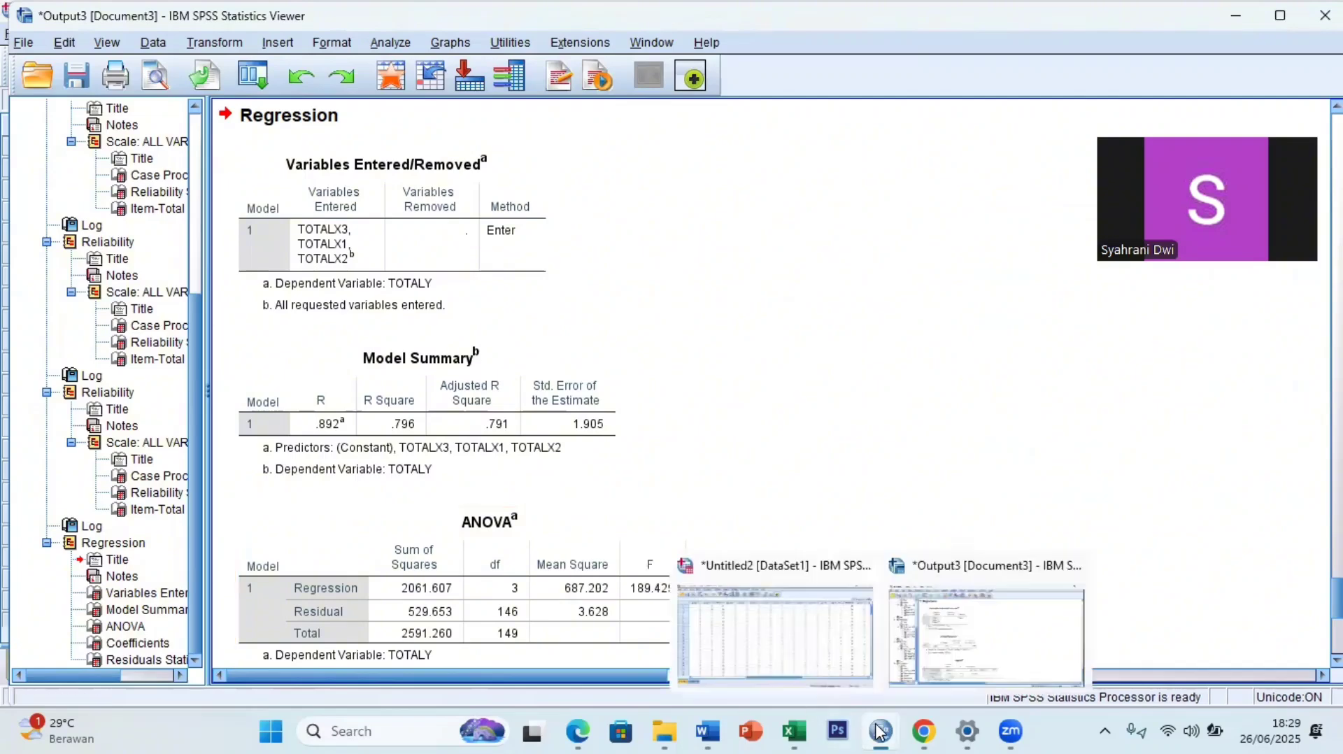
{"action": "left_click", "coordinate": [814, 668]}
{"action": "left_click_drag", "start_coordinate": [731, 638], "coordinate": [1117, 633]}
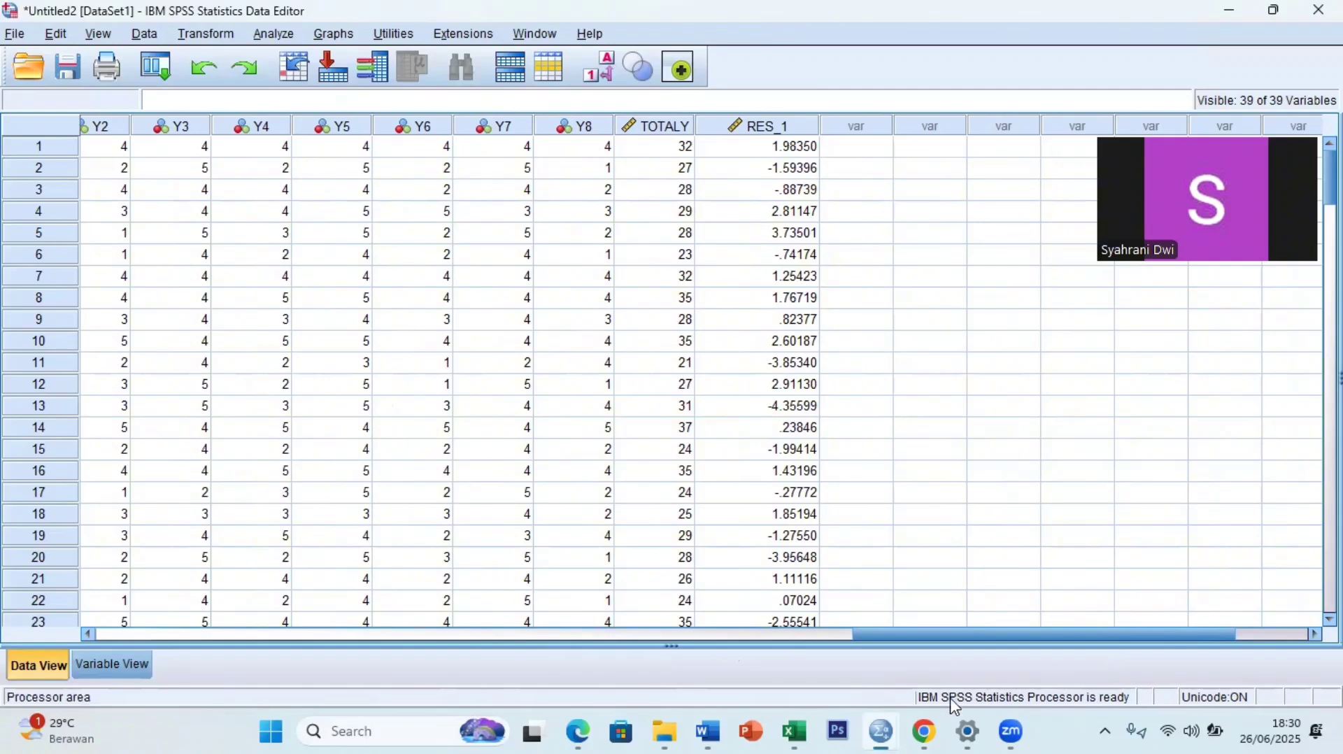
{"action": "mouse_move", "coordinate": [882, 732]}
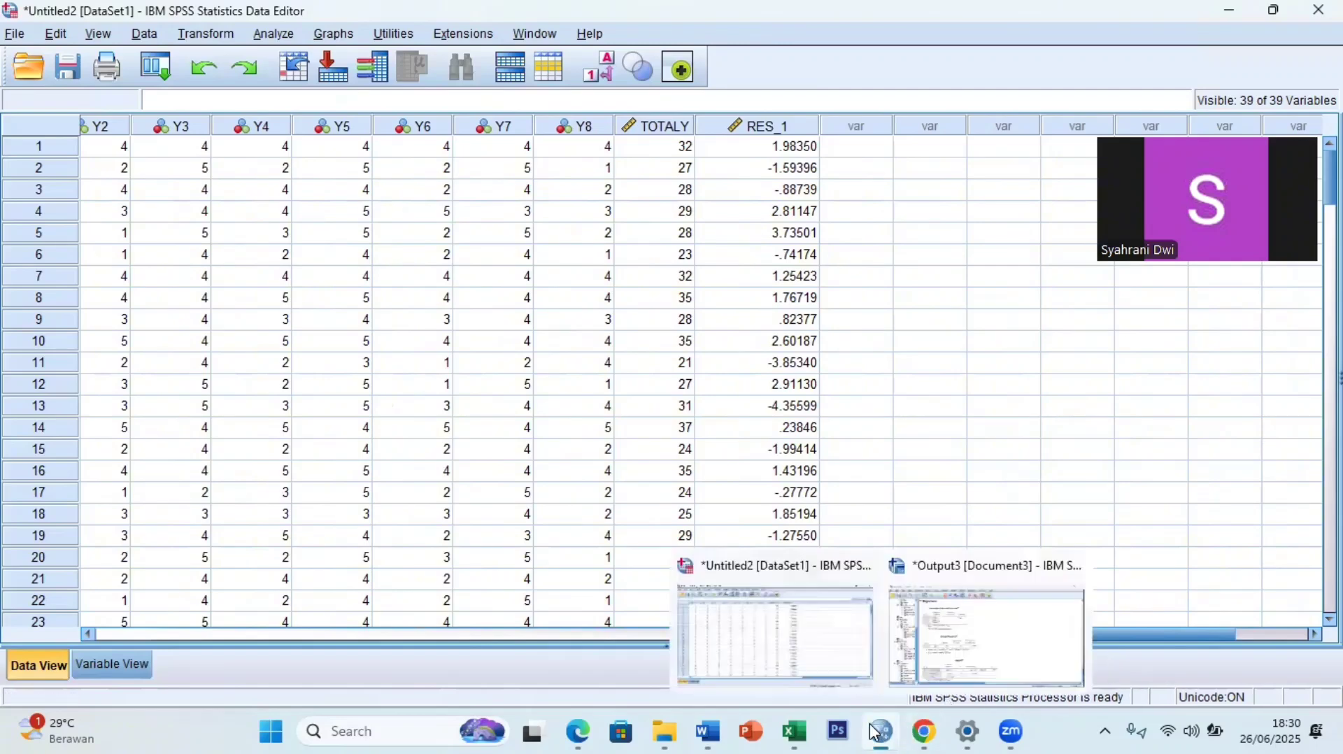
{"action": "left_click", "coordinate": [956, 678]}
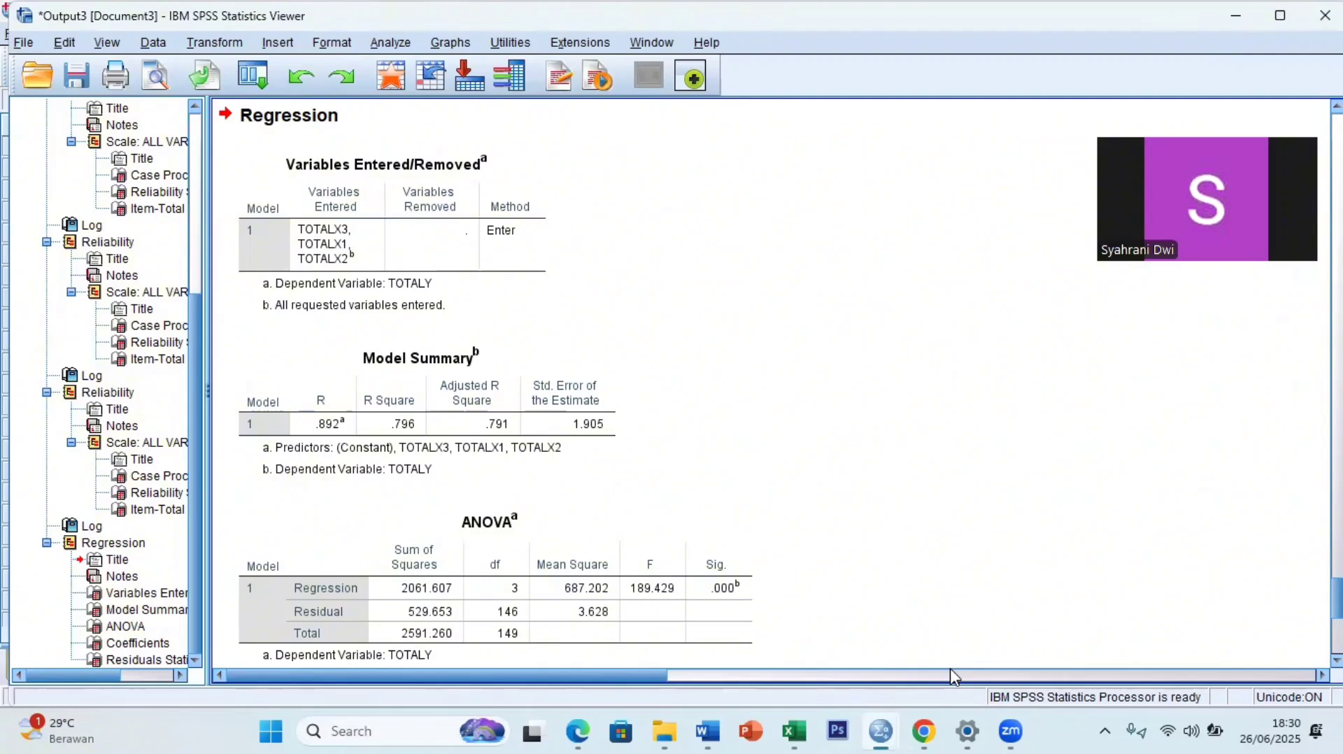
Step: Run a legacy one-sample Kolmogorov-Smirnov test on the data set's unstandardized residual with Normal as the test distribution
{"action": "mouse_move", "coordinate": [868, 727]}
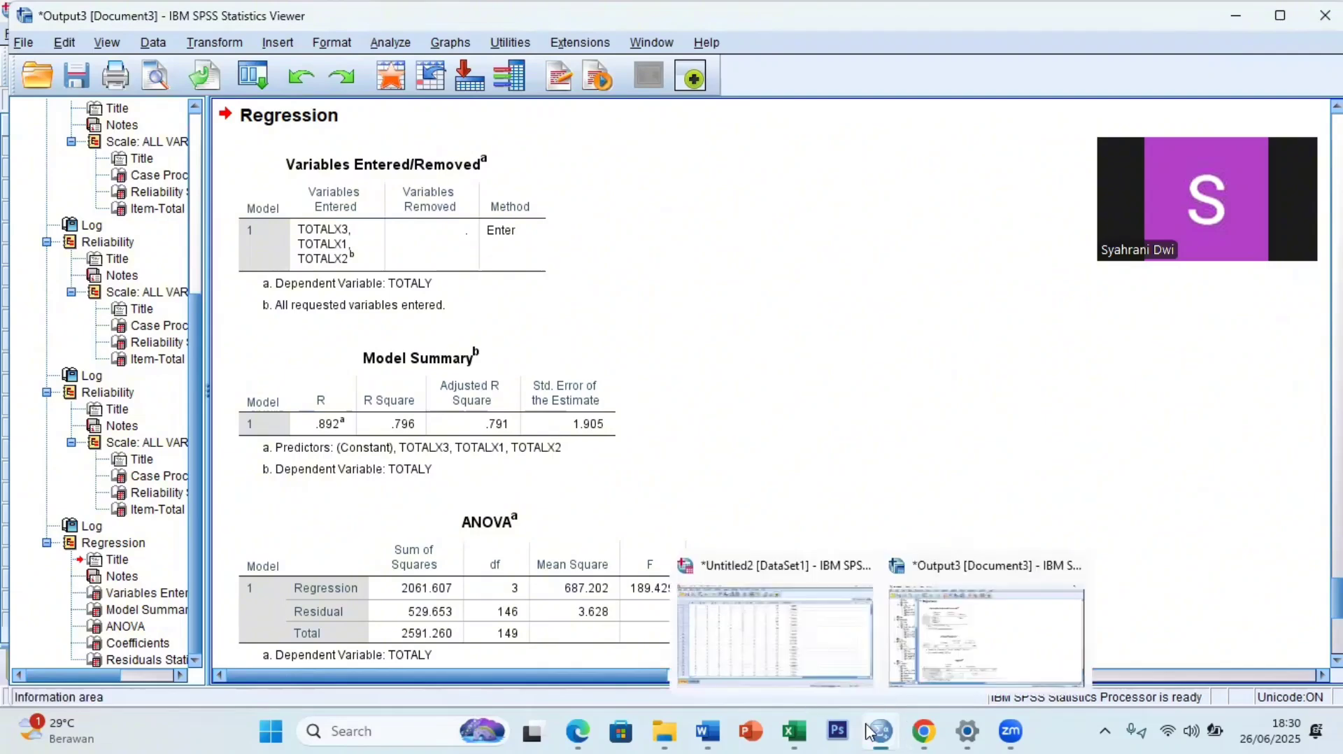
{"action": "left_click", "coordinate": [807, 661]}
{"action": "left_click", "coordinate": [273, 33]}
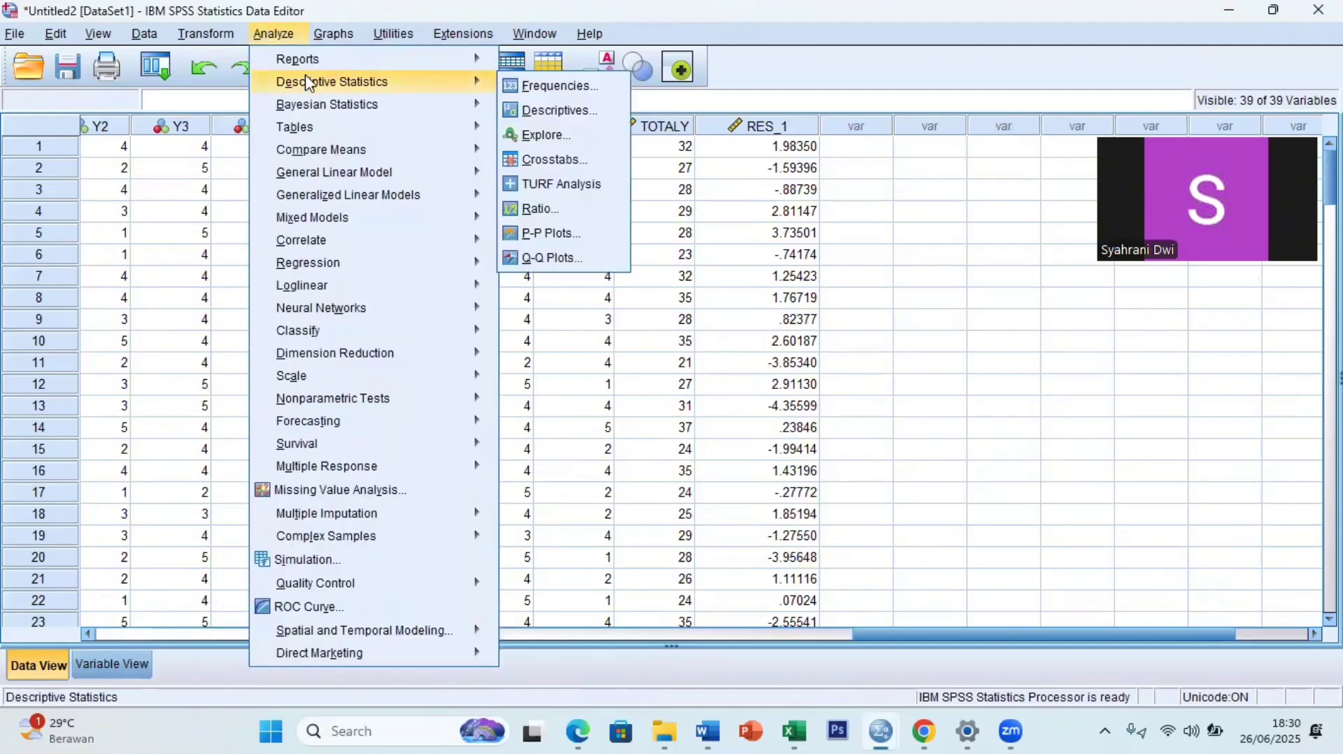
{"action": "mouse_move", "coordinate": [338, 245]}
{"action": "mouse_move", "coordinate": [379, 405]}
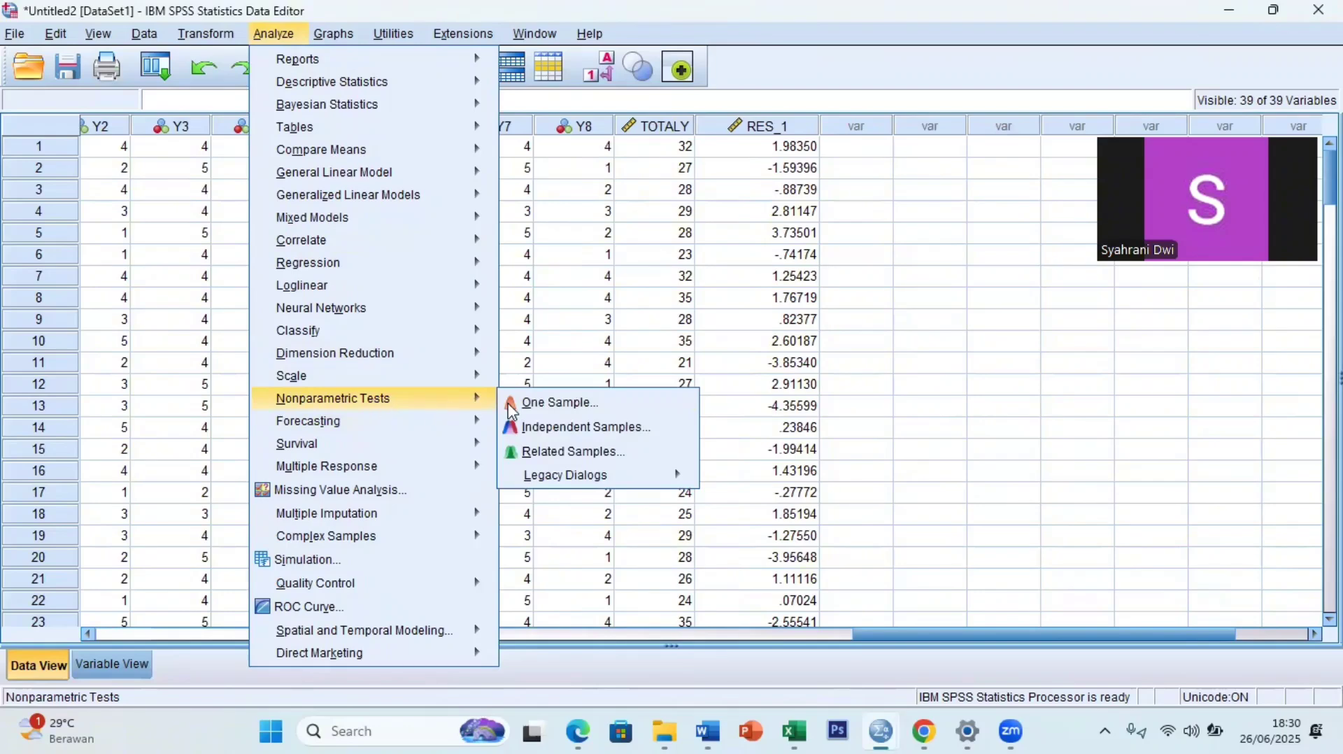
{"action": "mouse_move", "coordinate": [556, 483]}
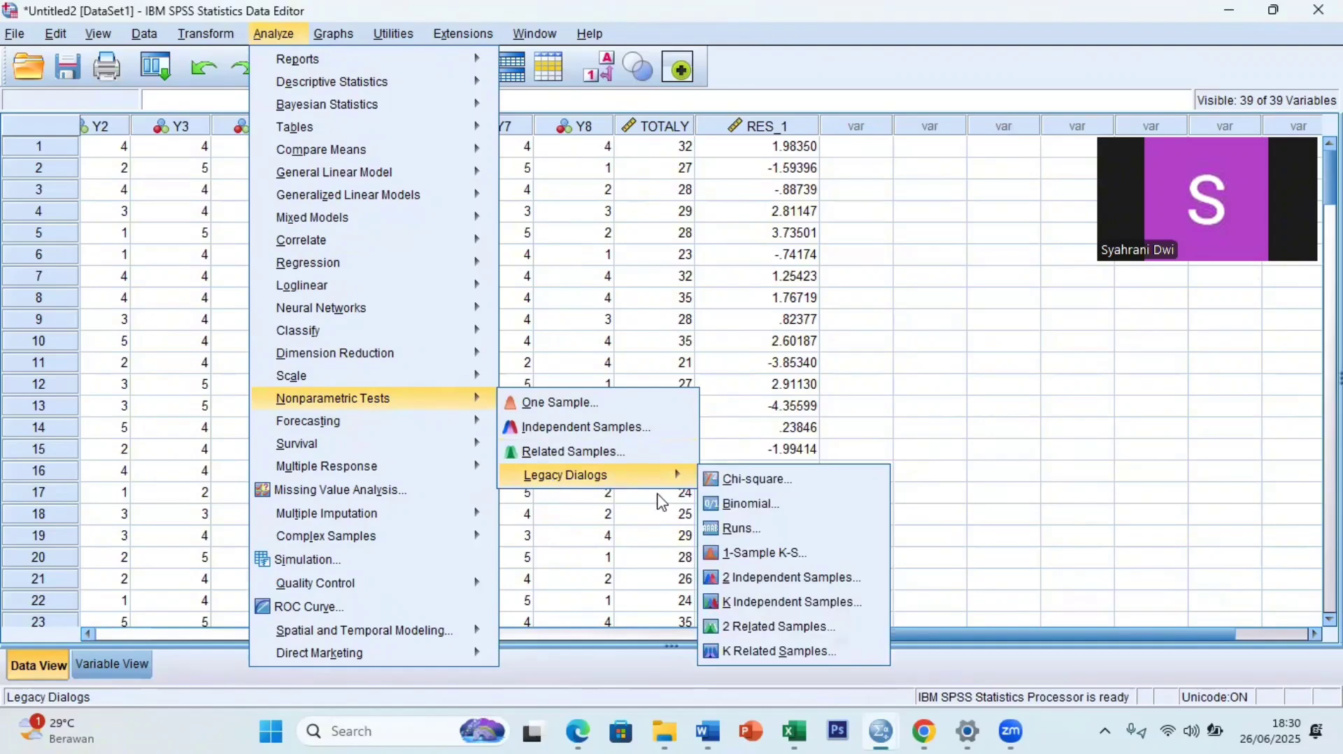
{"action": "left_click", "coordinate": [773, 556]}
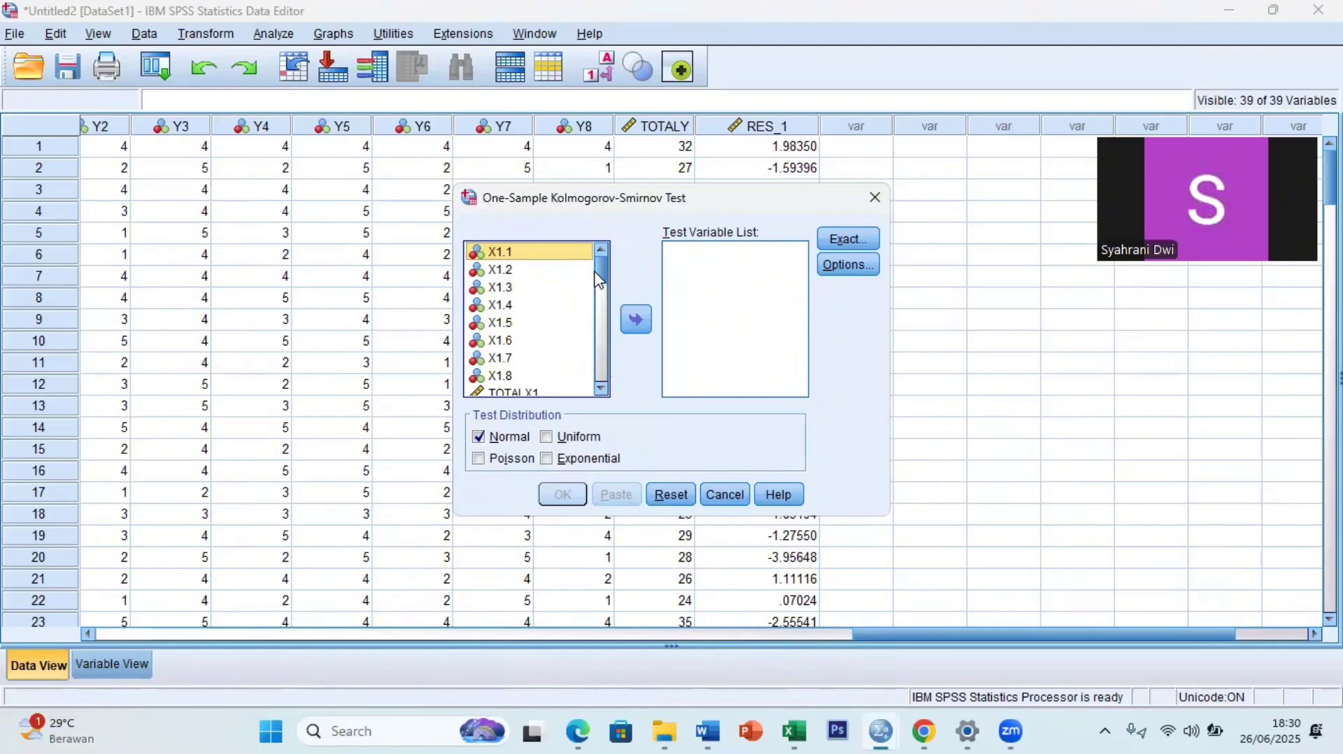
{"action": "left_click_drag", "start_coordinate": [599, 280], "coordinate": [599, 354]}
{"action": "left_click", "coordinate": [572, 390]}
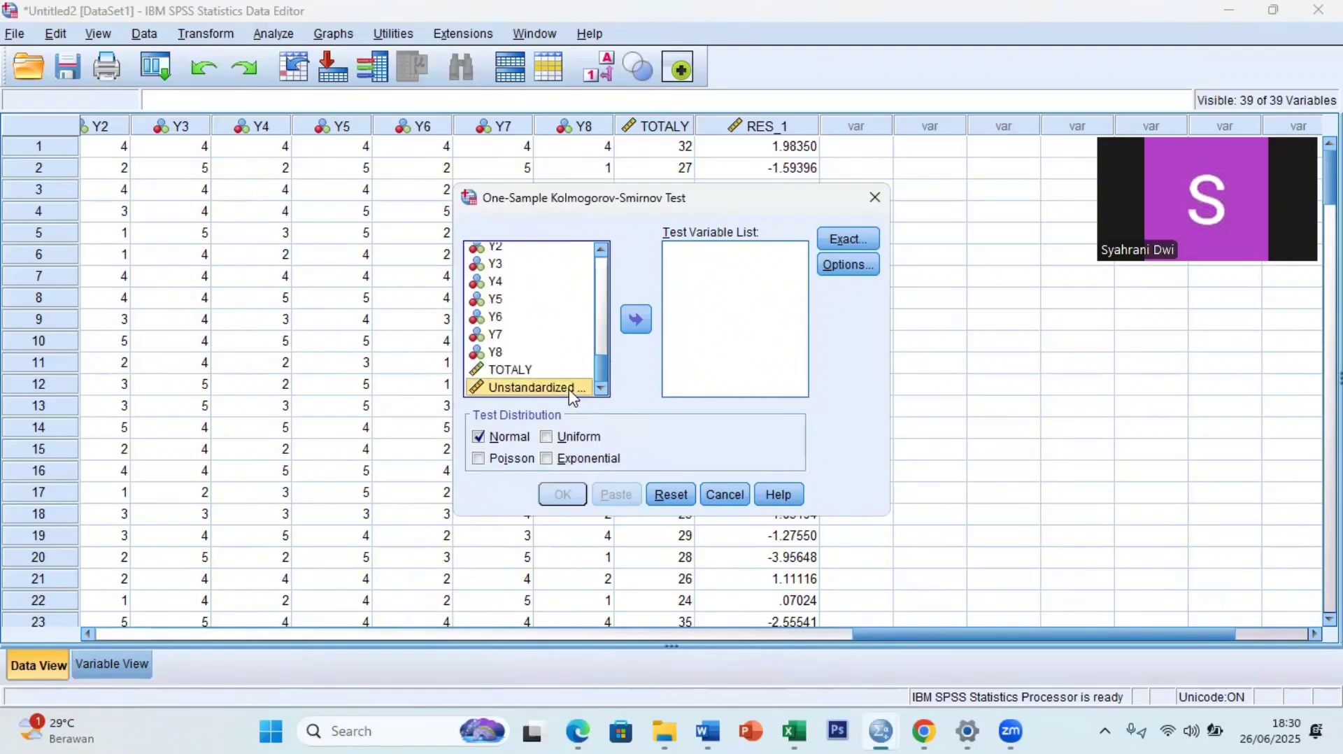
{"action": "left_click", "coordinate": [636, 320]}
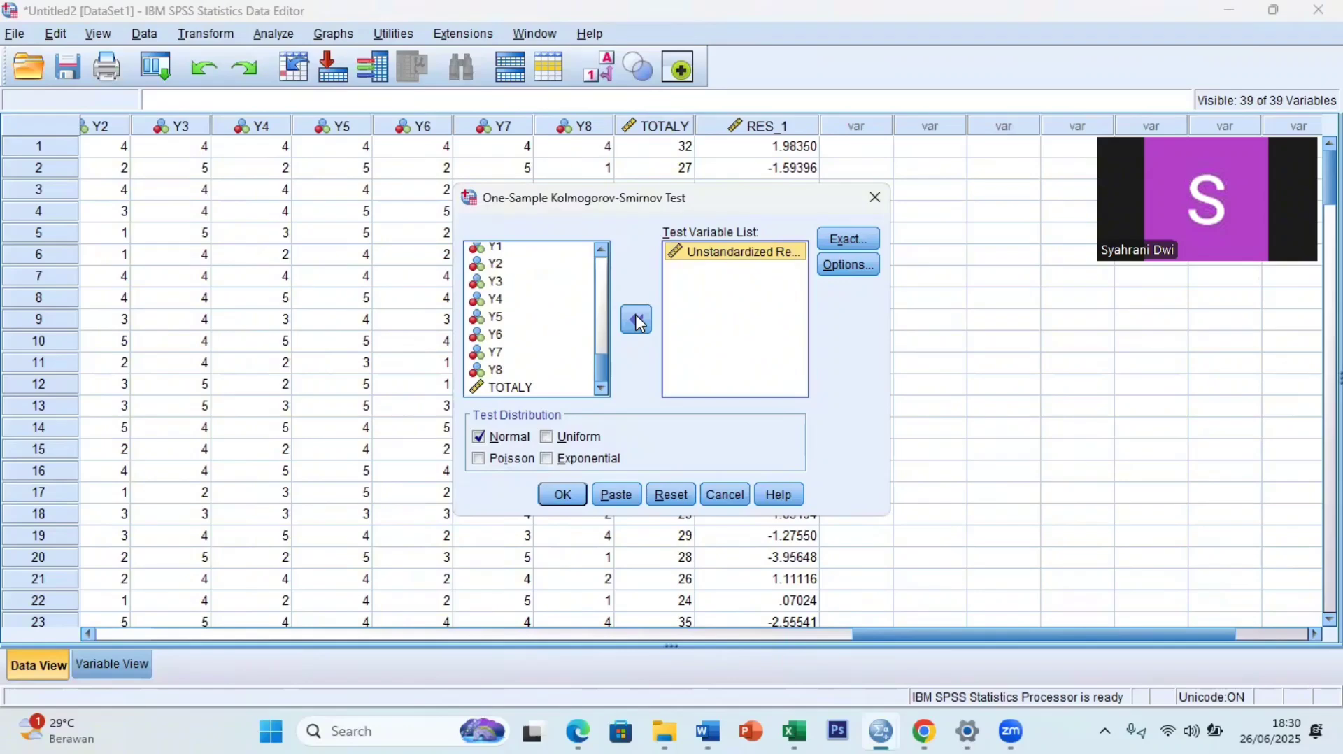
{"action": "left_click", "coordinate": [563, 496]}
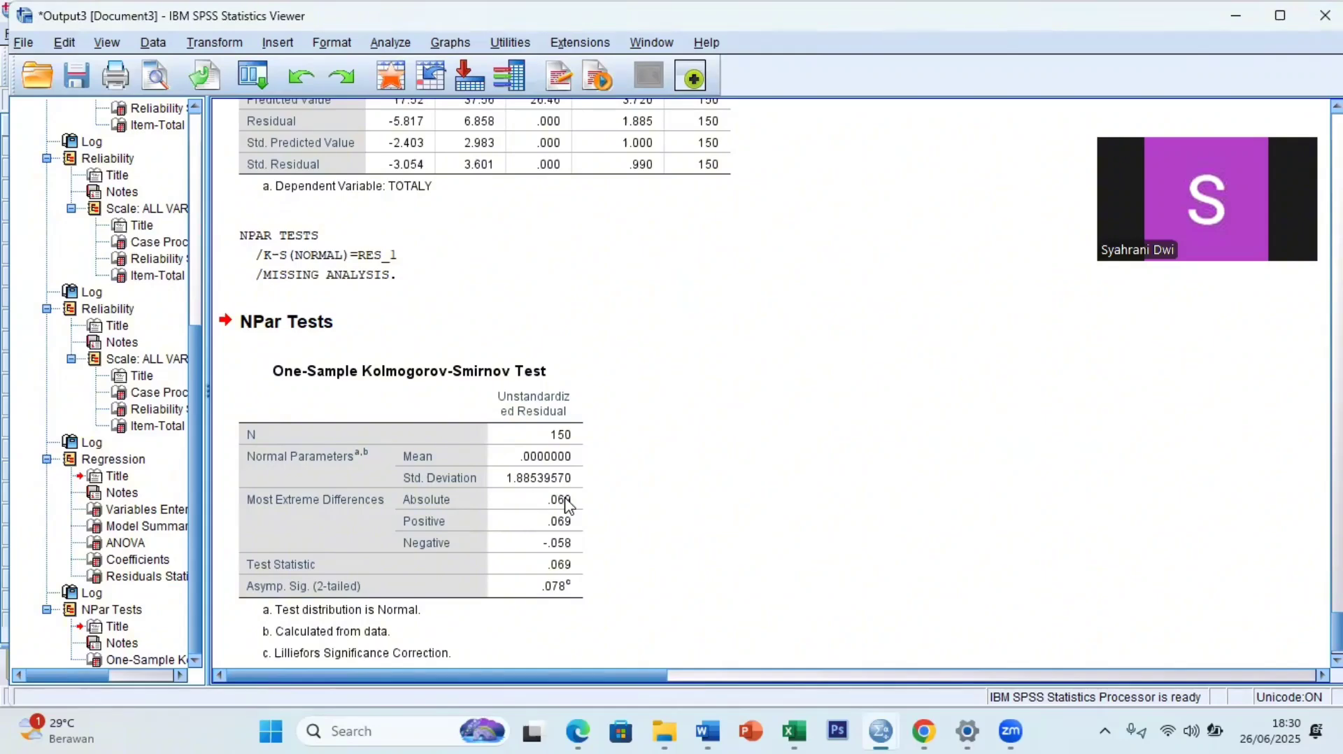
{"action": "left_click", "coordinate": [565, 505]}
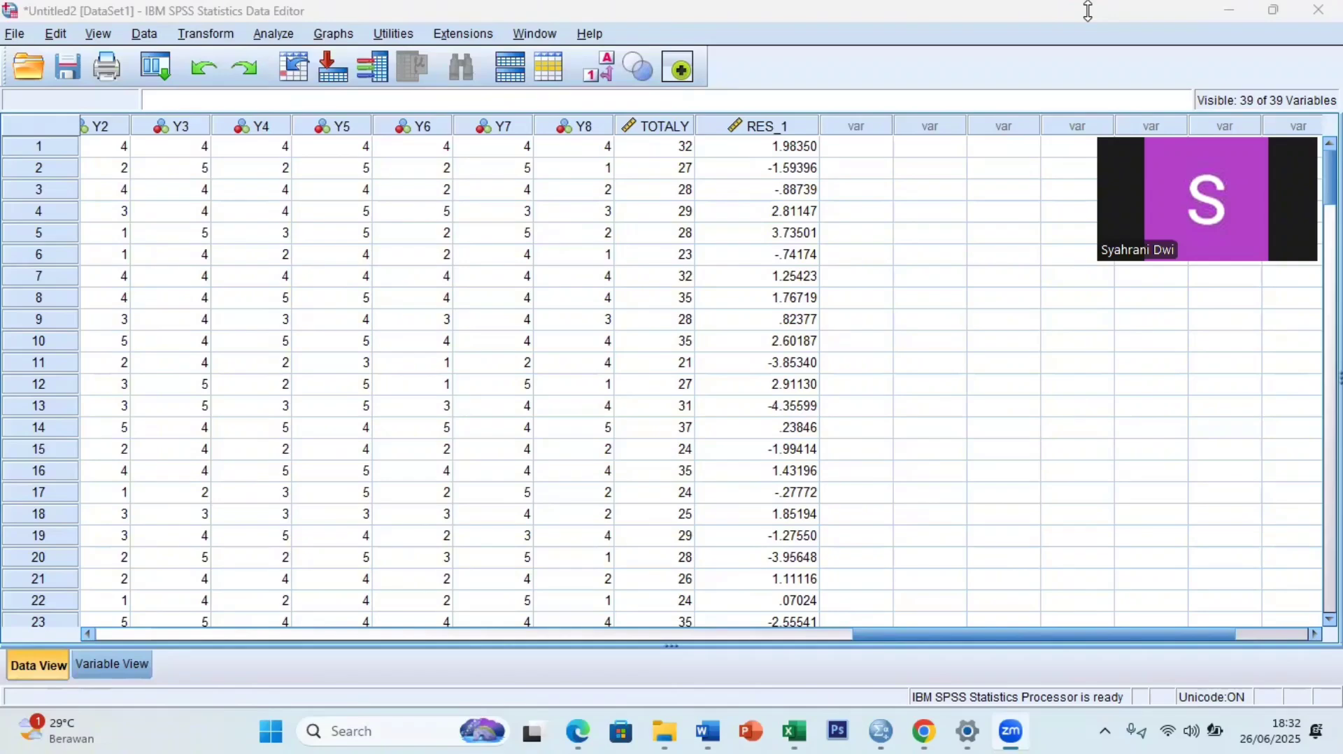
Step: Rerun the linear regression of TOTALY with a normal probability plot of the standardized residuals and view the resulting chart
{"action": "left_click", "coordinate": [271, 35]}
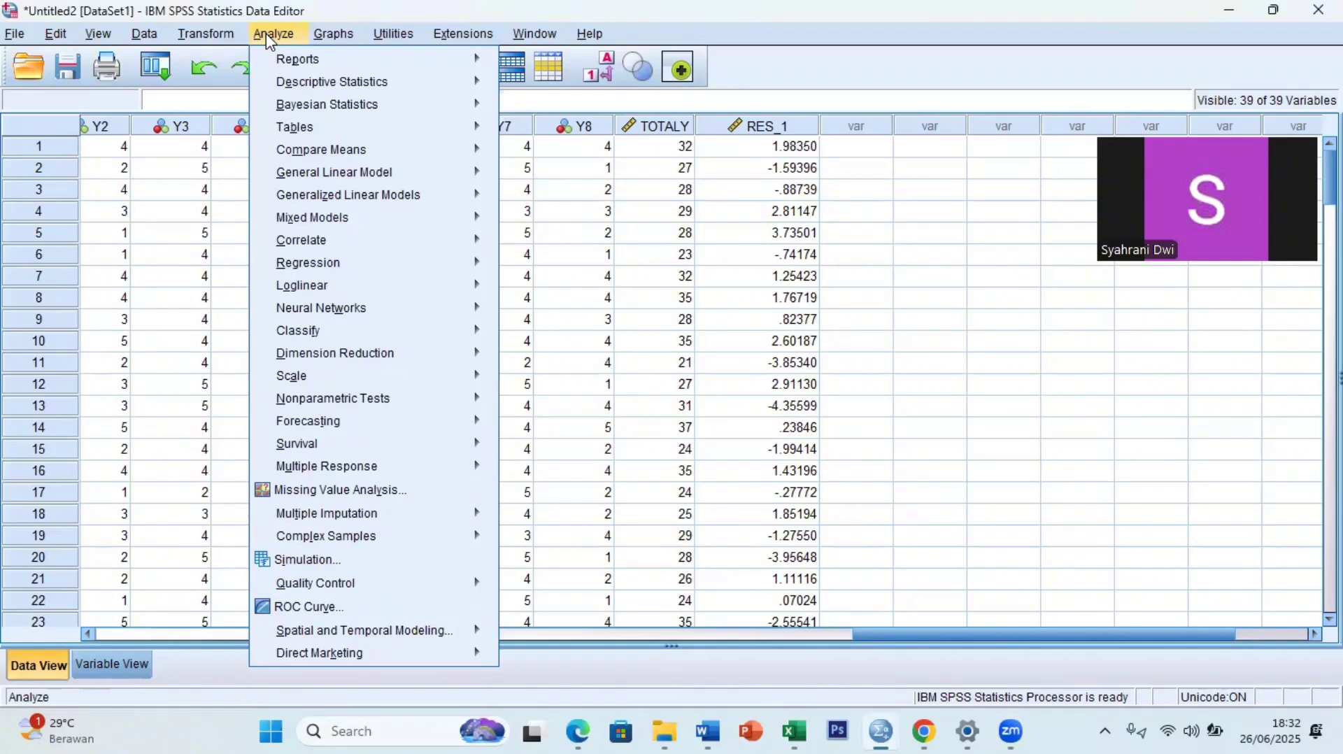
{"action": "mouse_move", "coordinate": [328, 264]}
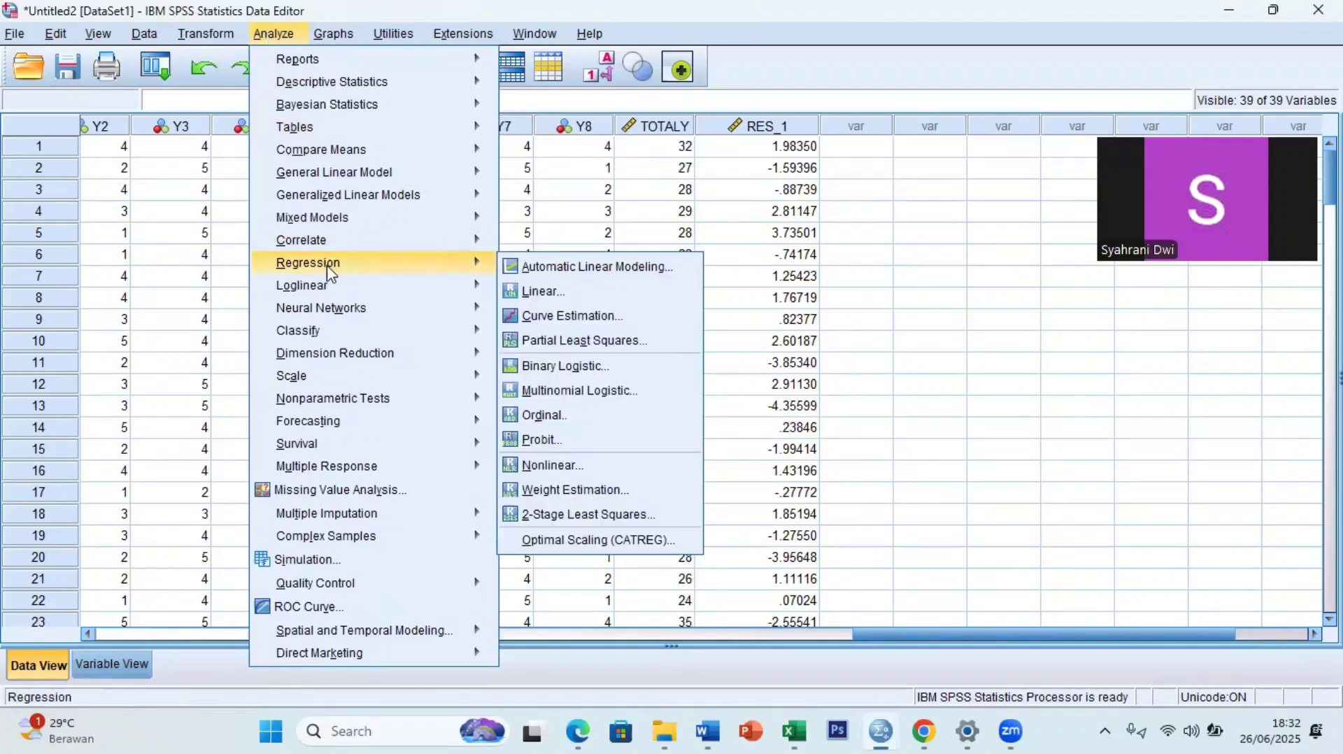
{"action": "left_click", "coordinate": [522, 293]}
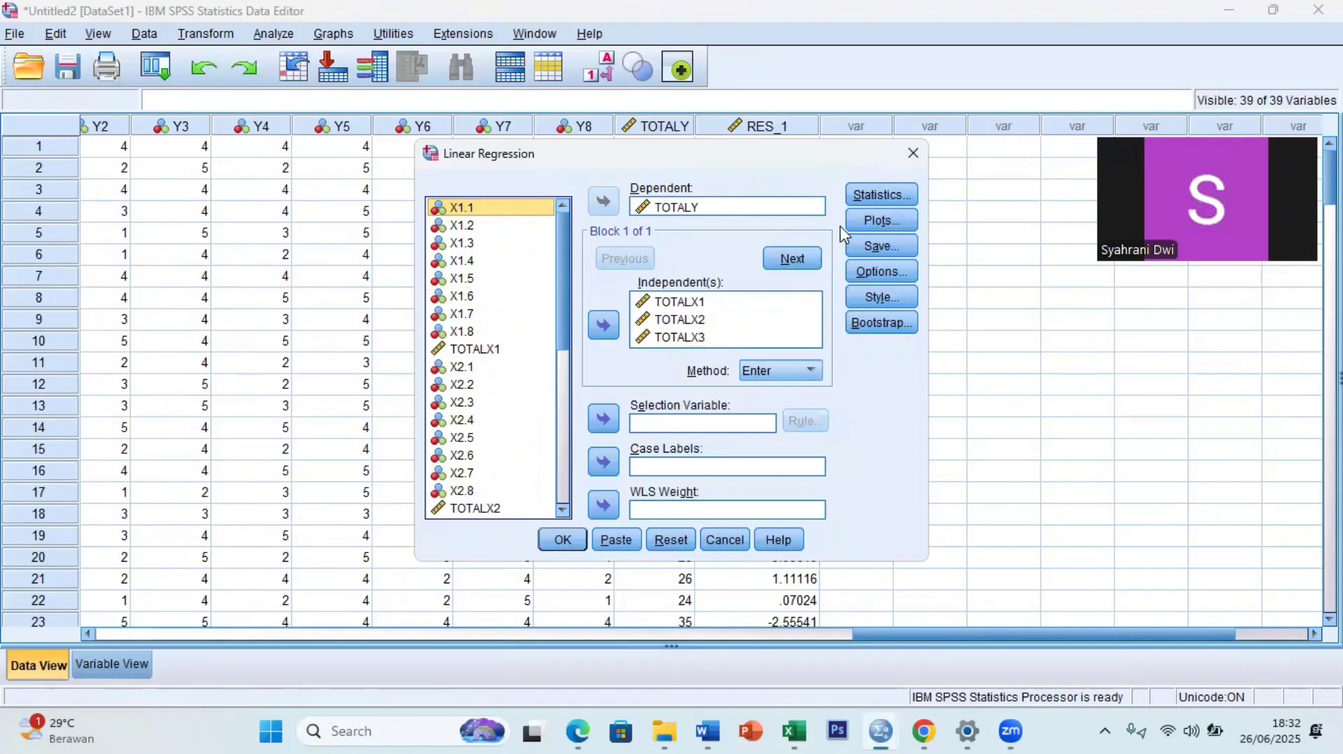
{"action": "left_click", "coordinate": [877, 224]}
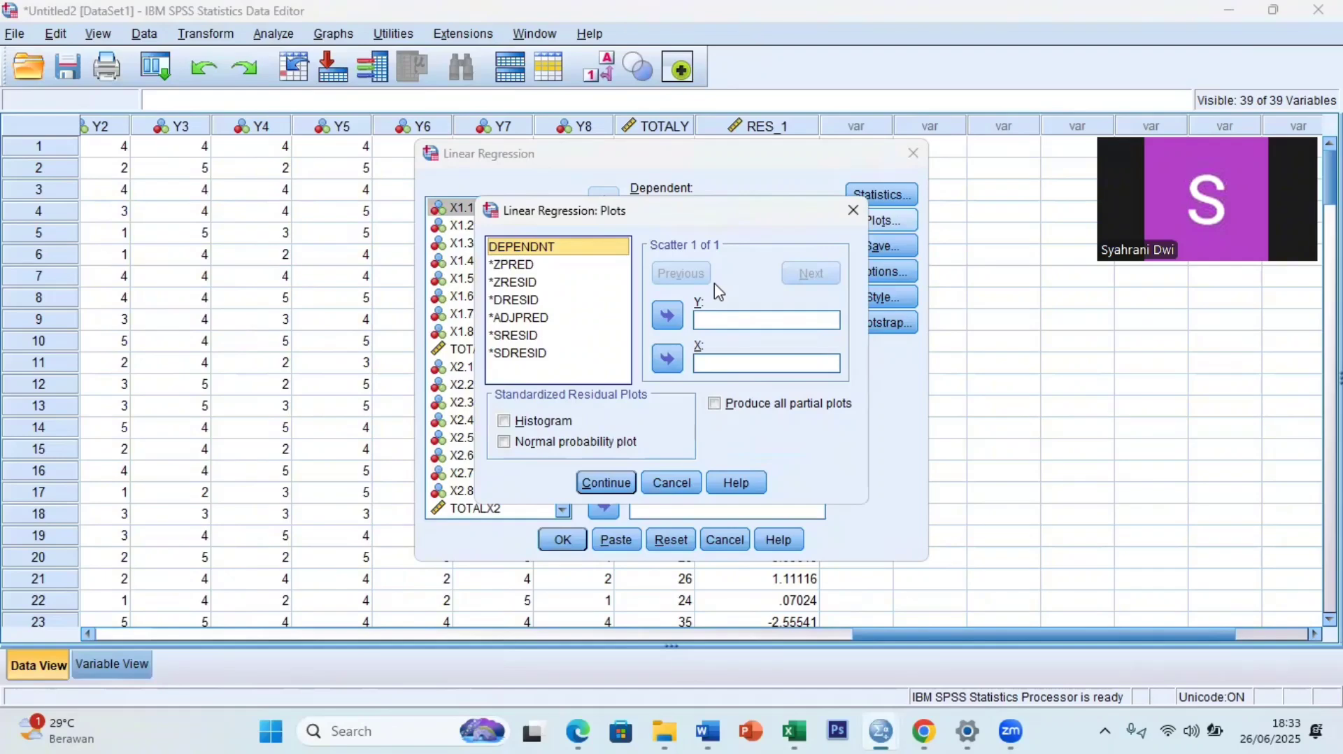
{"action": "left_click", "coordinate": [526, 445]}
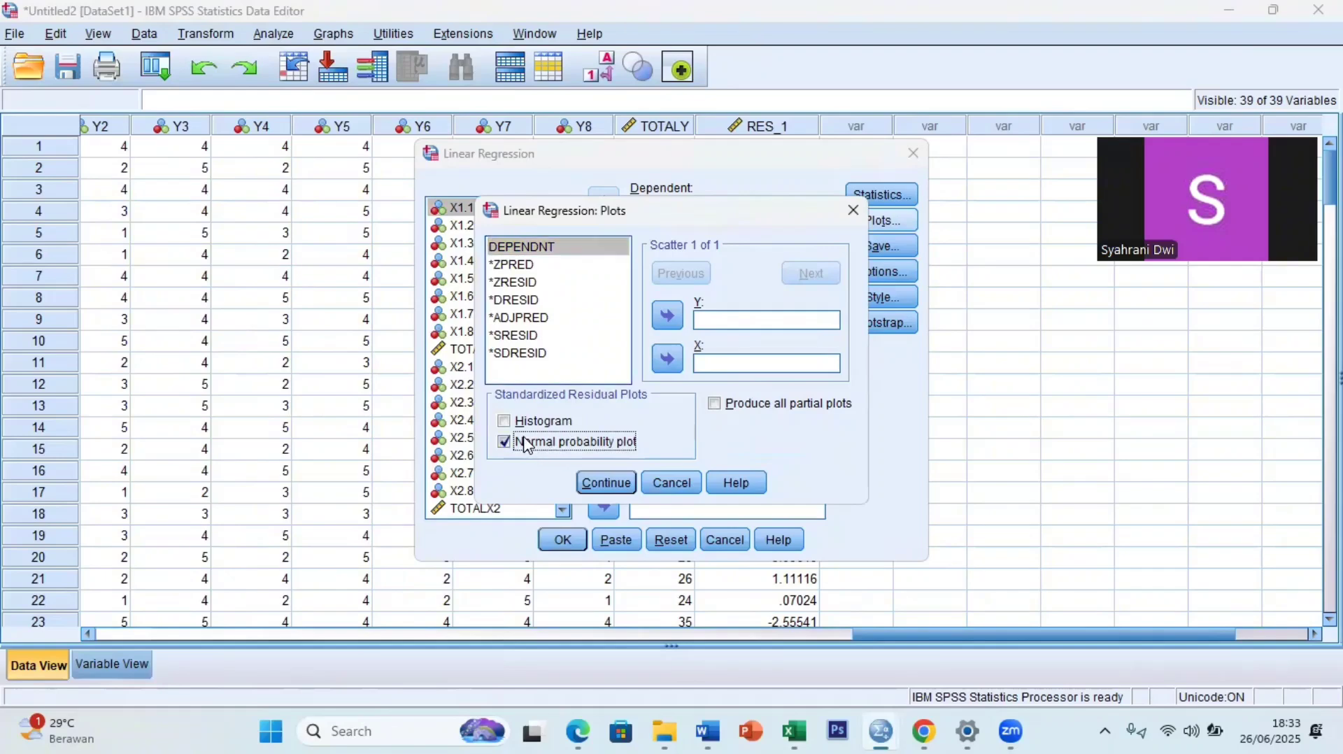
{"action": "left_click", "coordinate": [606, 483]}
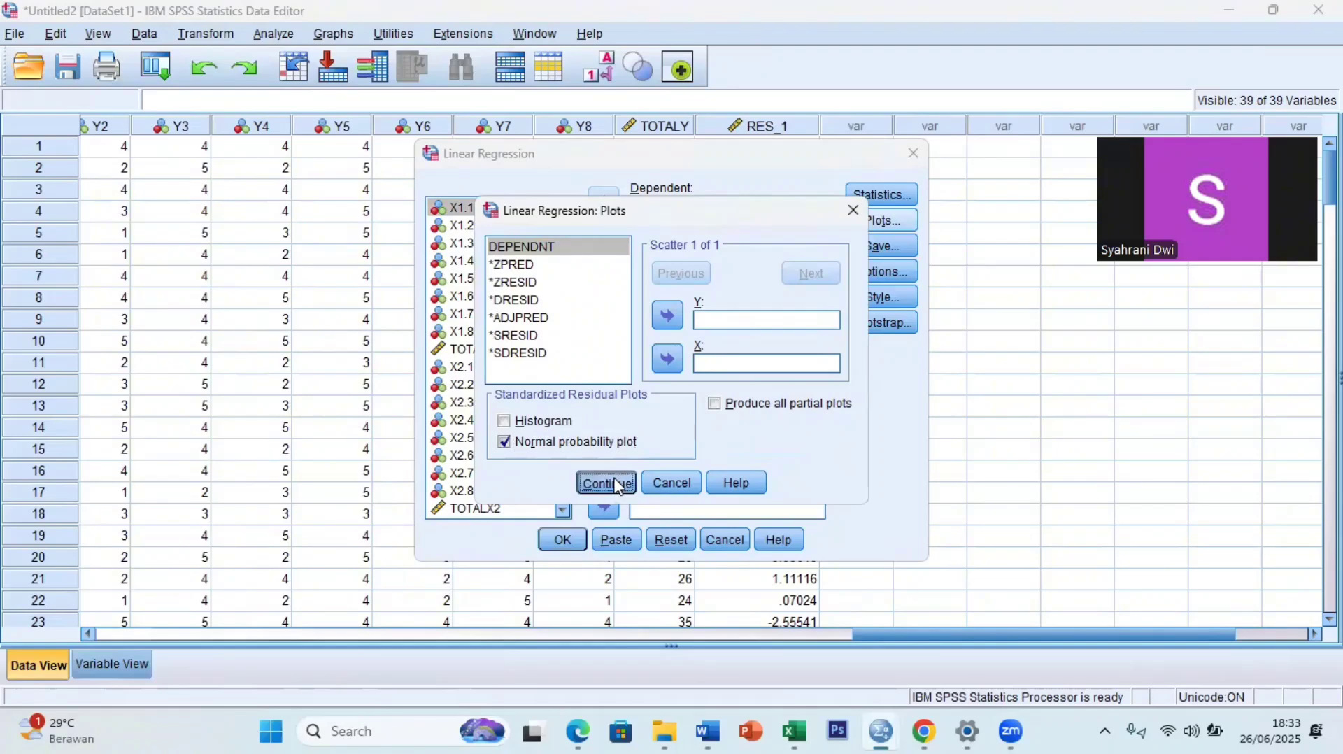
{"action": "left_click", "coordinate": [561, 542]}
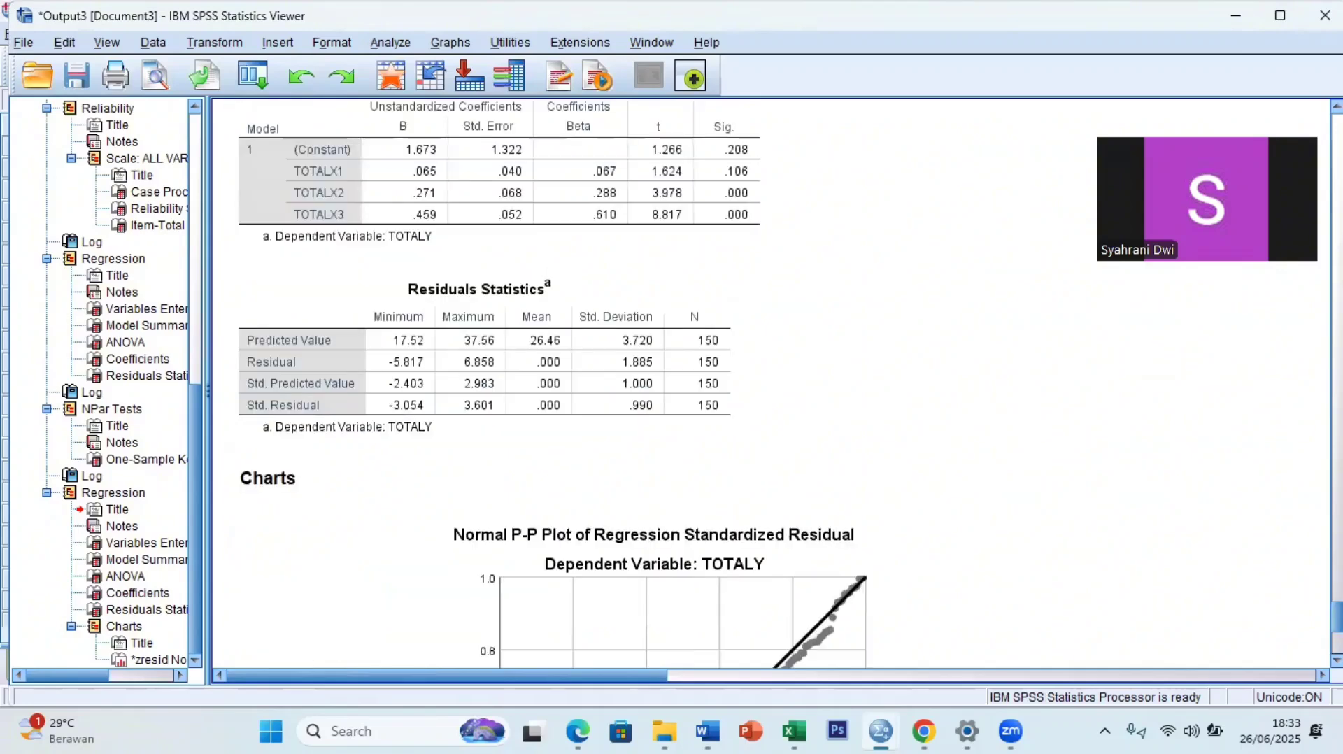
{"action": "scroll", "coordinate": [770, 384], "scroll_direction": "down", "scroll_amount": 5}
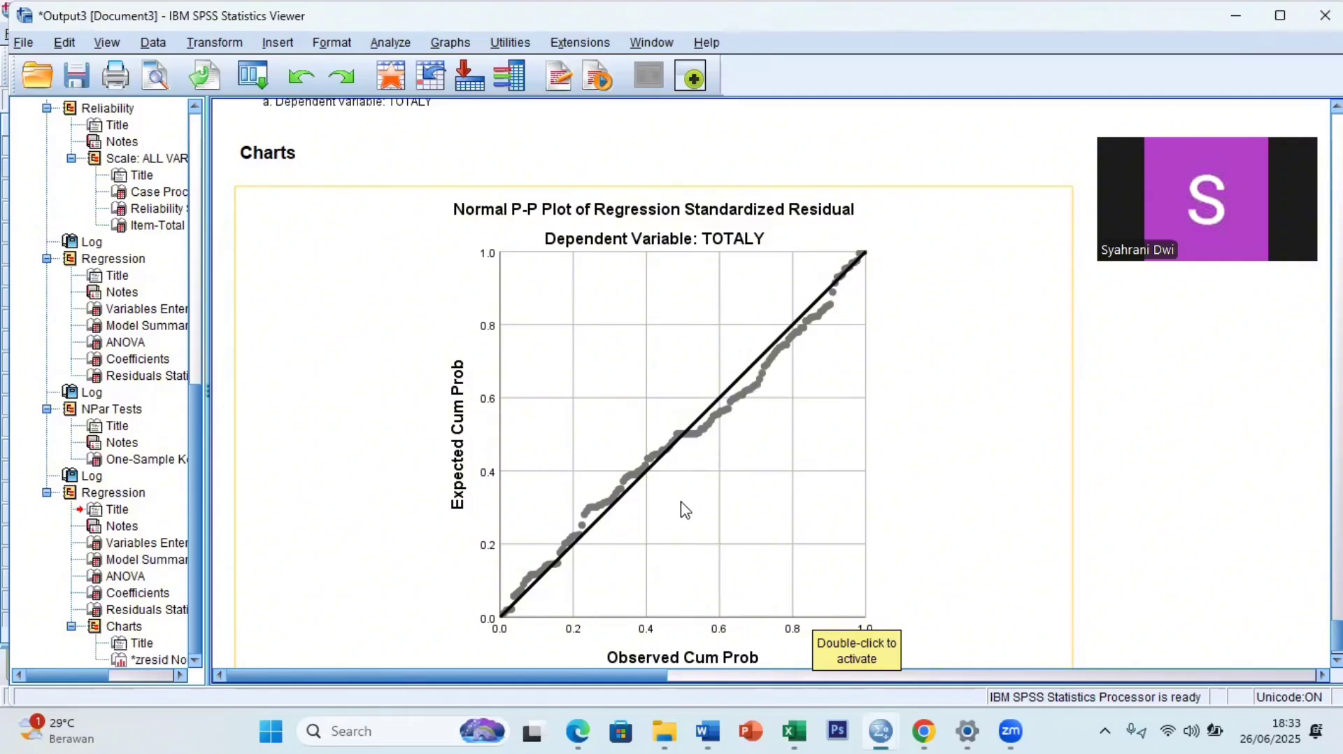
Step: Rerun the linear regression on the data set with the covariance matrix and collinearity diagnostics added and view the Coefficients table
{"action": "mouse_move", "coordinate": [879, 729]}
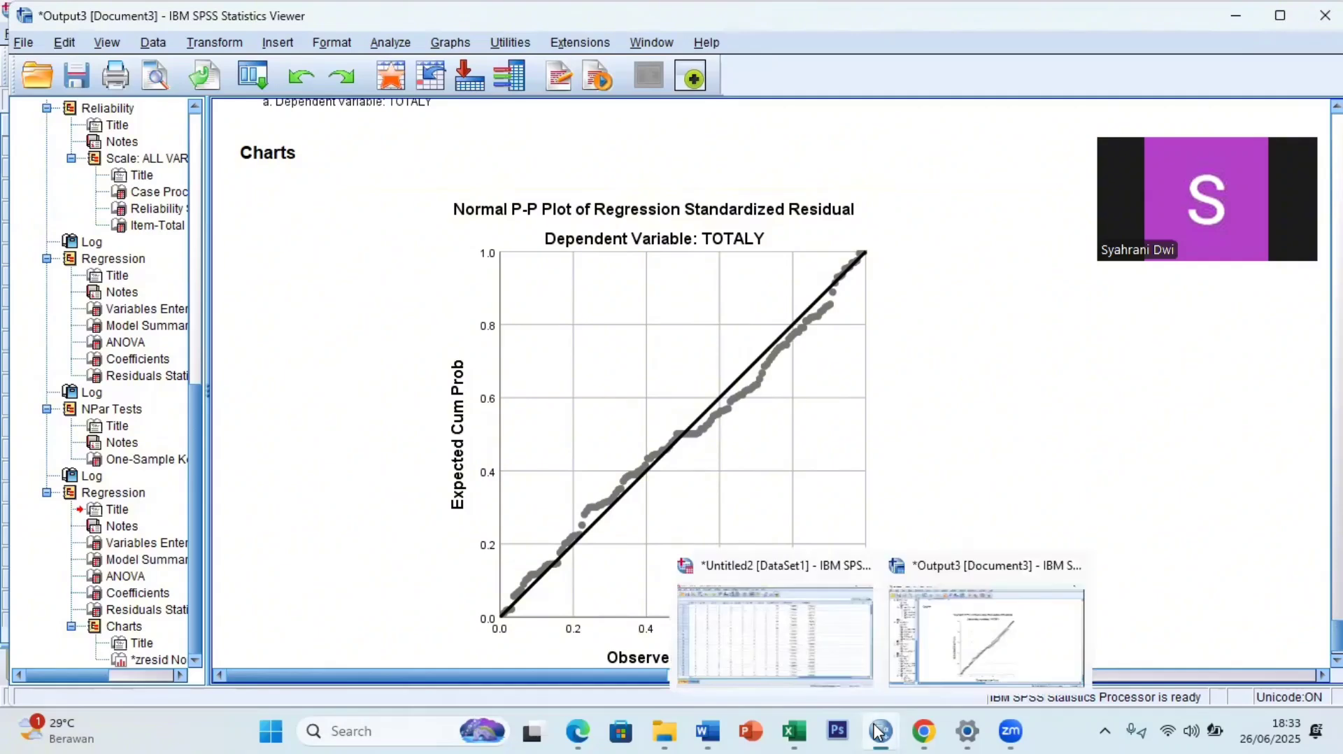
{"action": "left_click", "coordinate": [822, 652]}
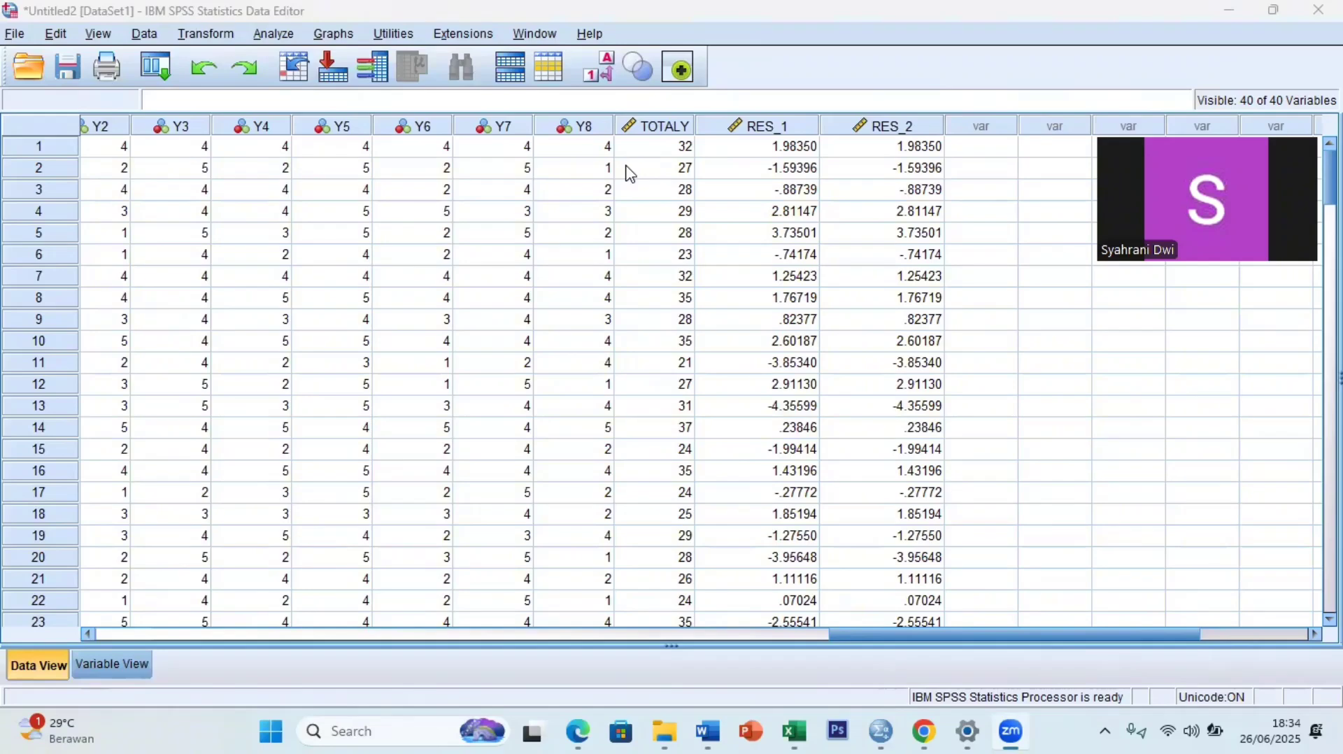
{"action": "left_click", "coordinate": [289, 38]}
{"action": "mouse_move", "coordinate": [379, 268]}
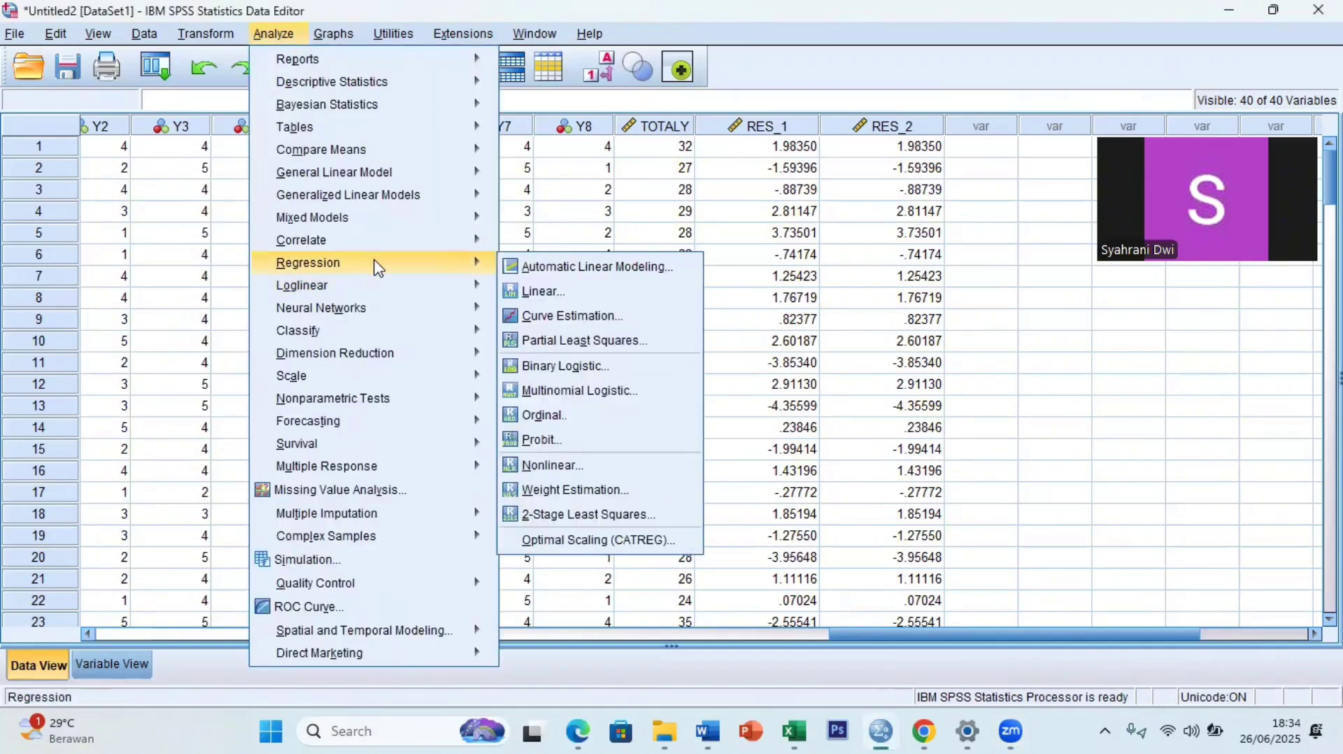
{"action": "left_click", "coordinate": [525, 293]}
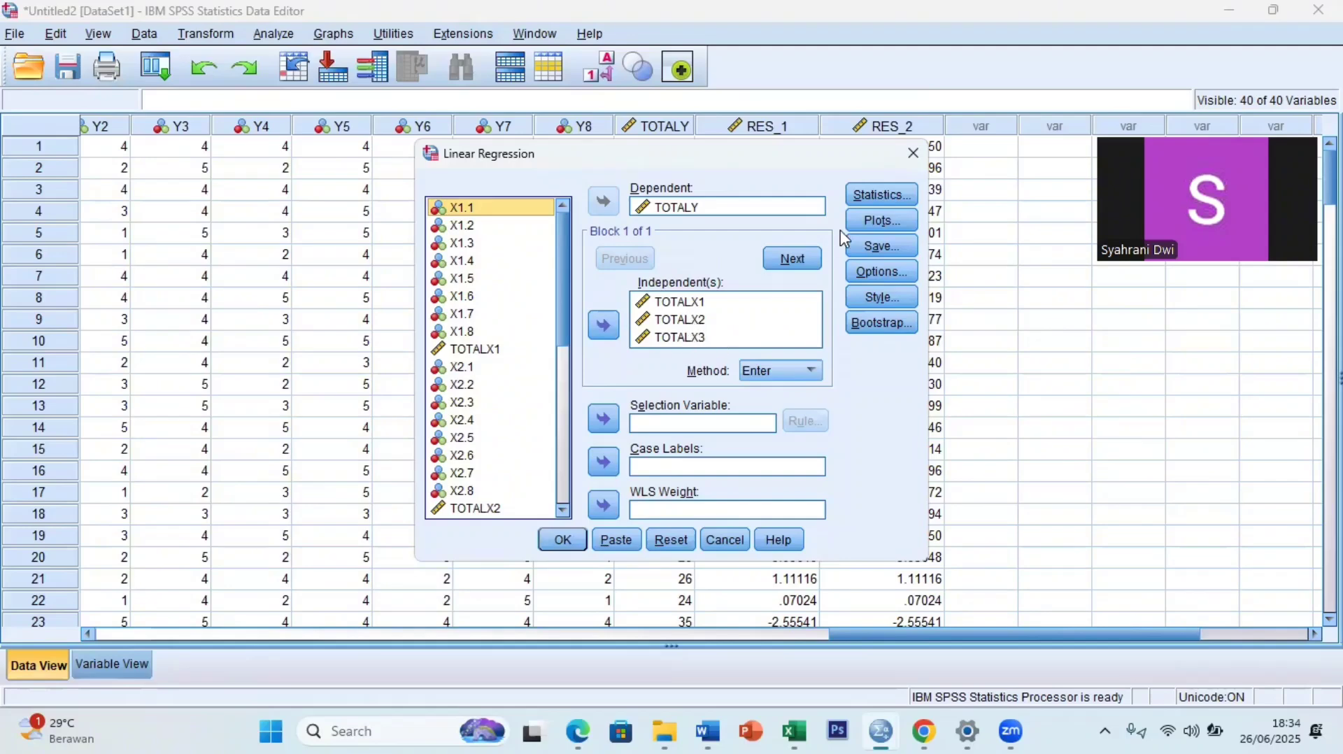
{"action": "left_click", "coordinate": [902, 202]}
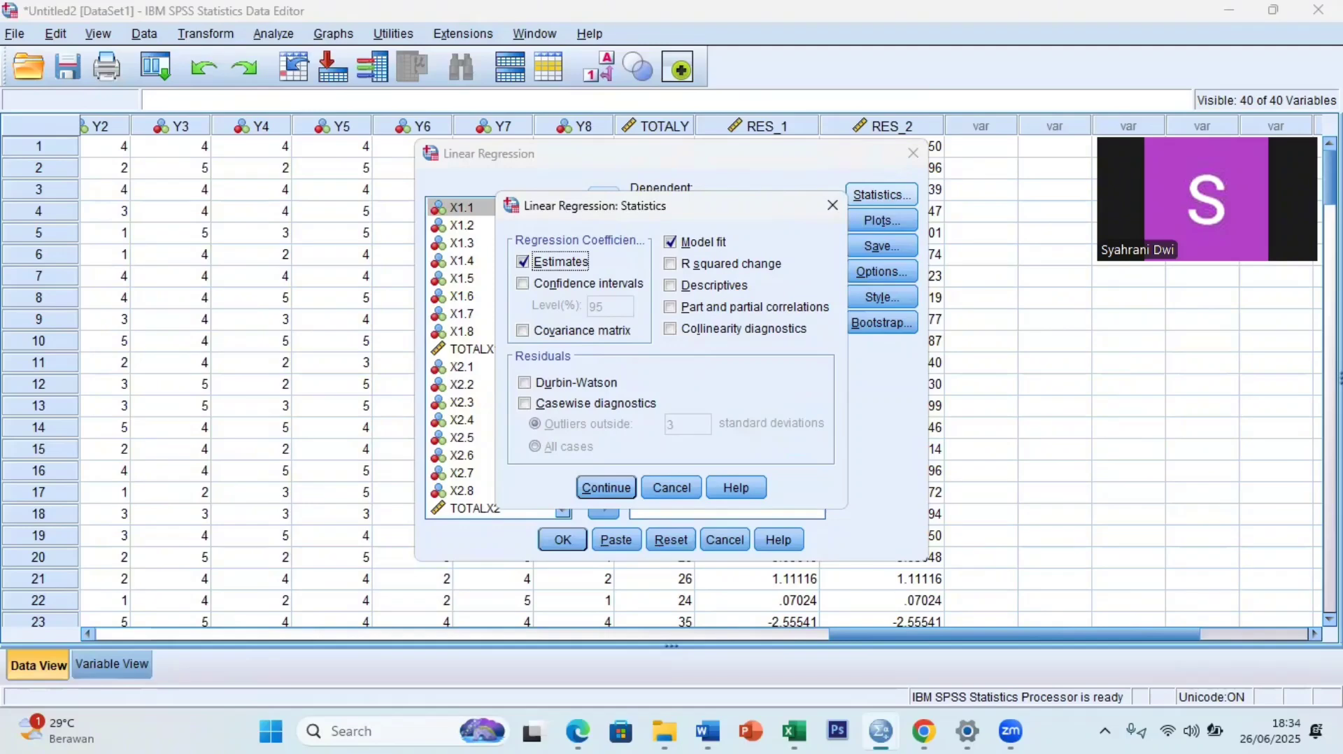
{"action": "left_click", "coordinate": [524, 333]}
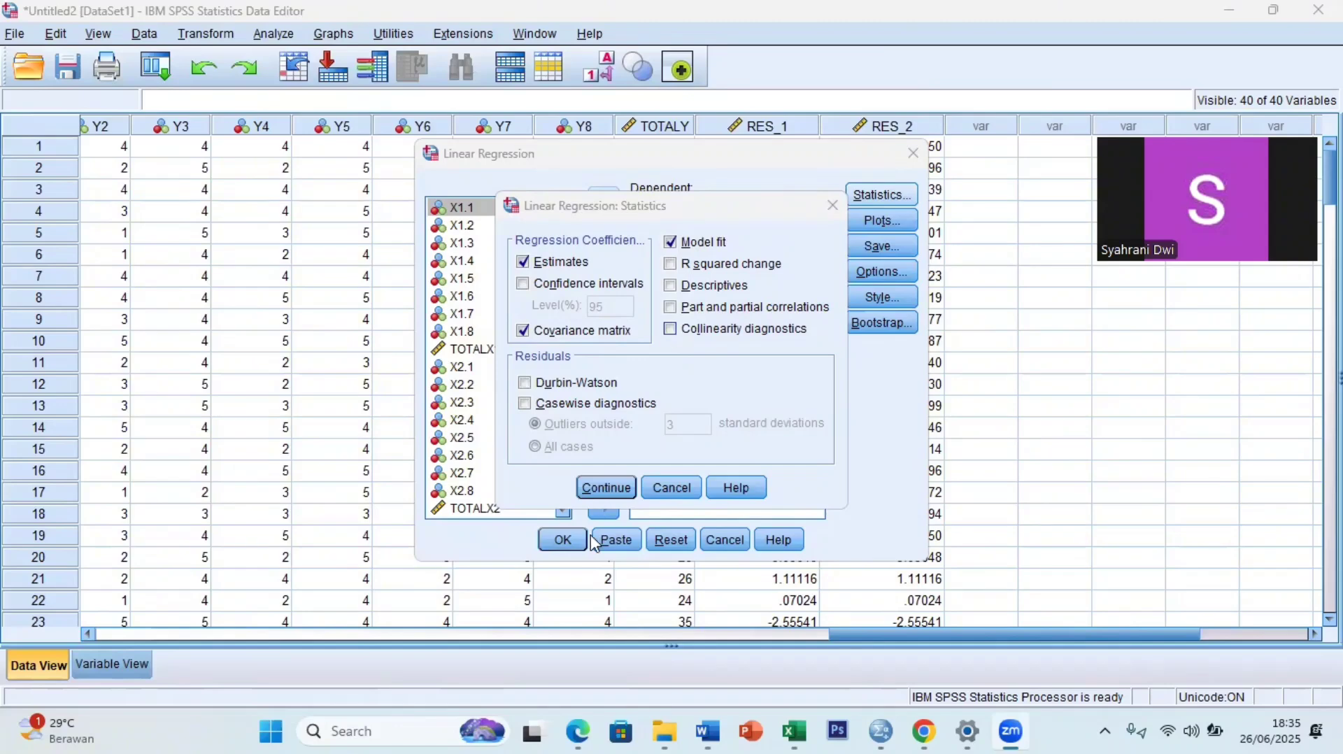
{"action": "left_click", "coordinate": [674, 333]}
{"action": "left_click", "coordinate": [606, 486]}
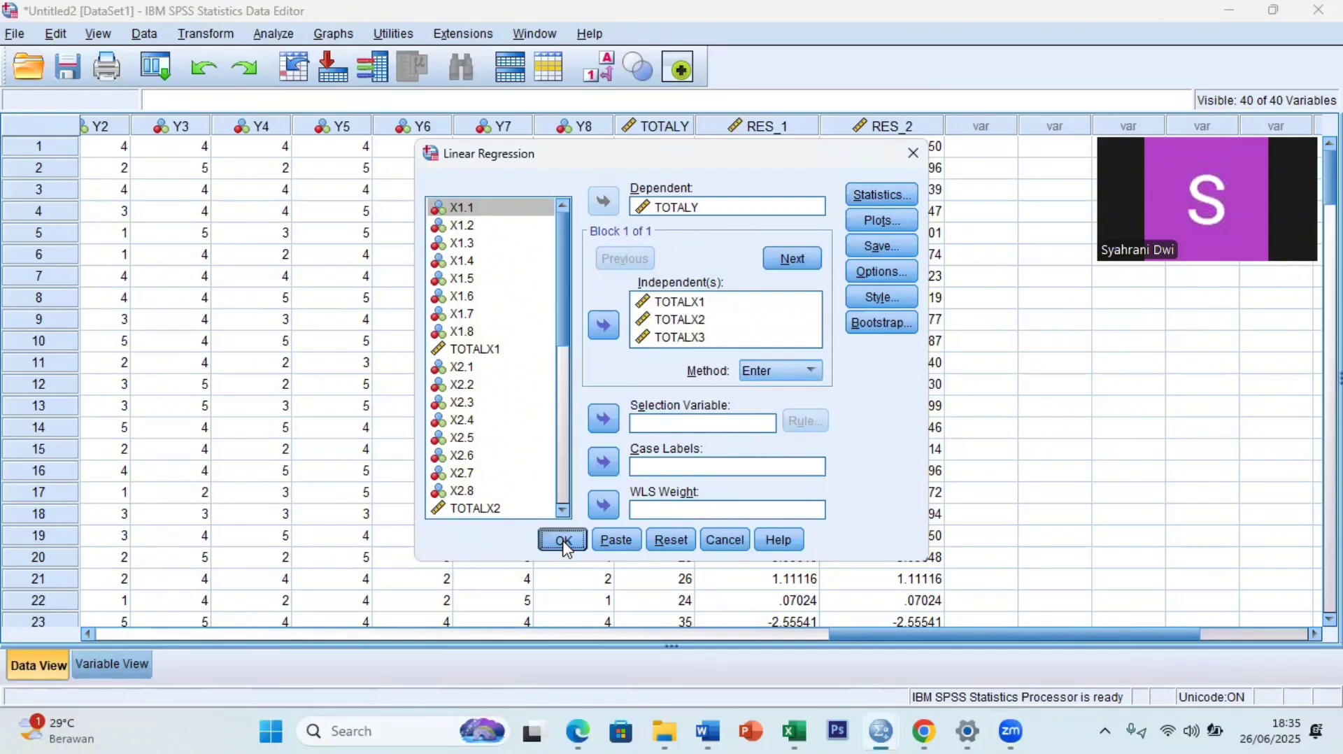
{"action": "left_click", "coordinate": [564, 541]}
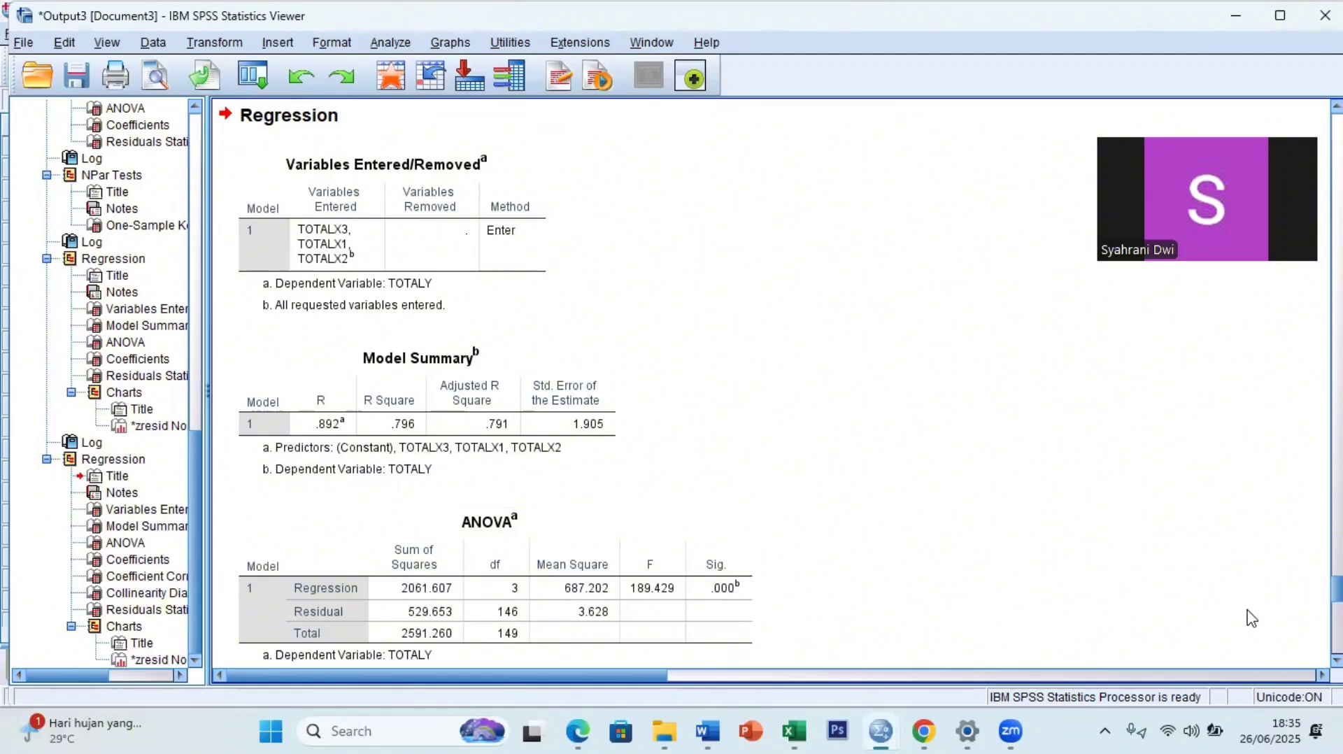
{"action": "scroll", "coordinate": [769, 385], "scroll_direction": "down", "scroll_amount": 5}
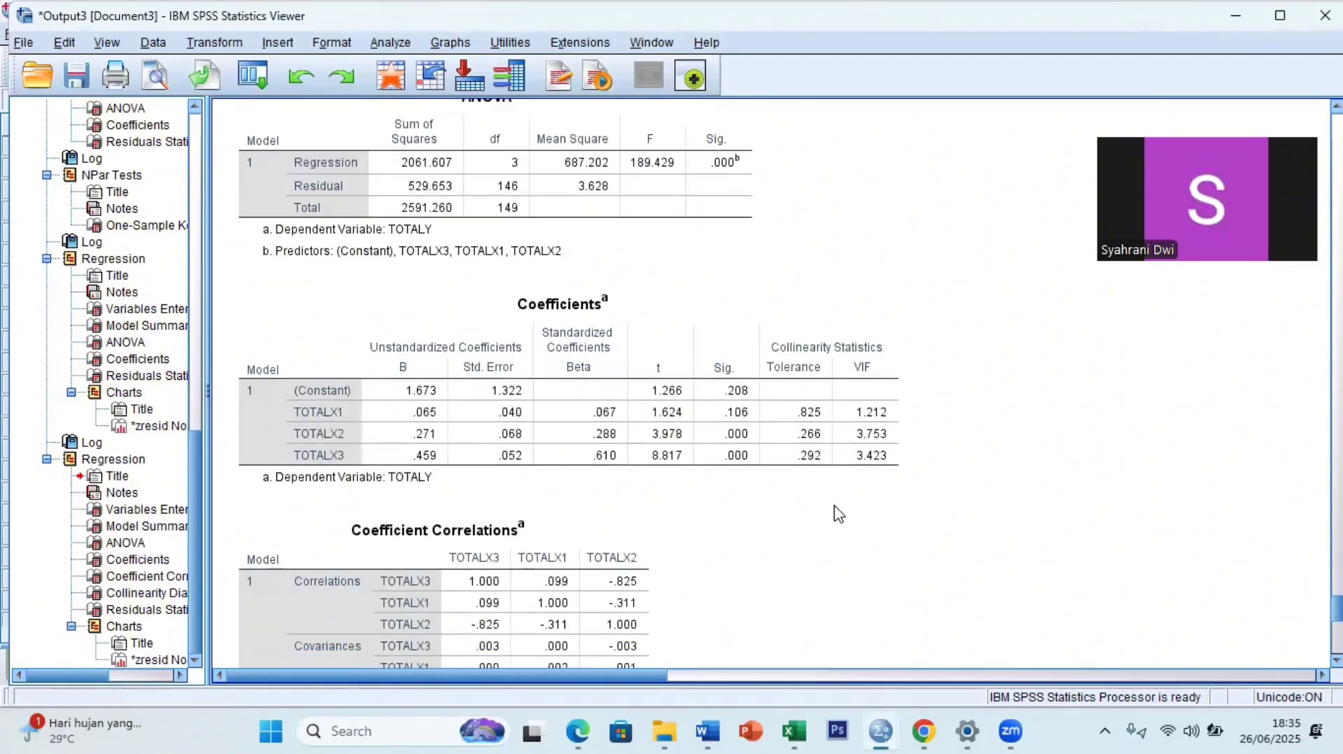
{"action": "left_click", "coordinate": [792, 493]}
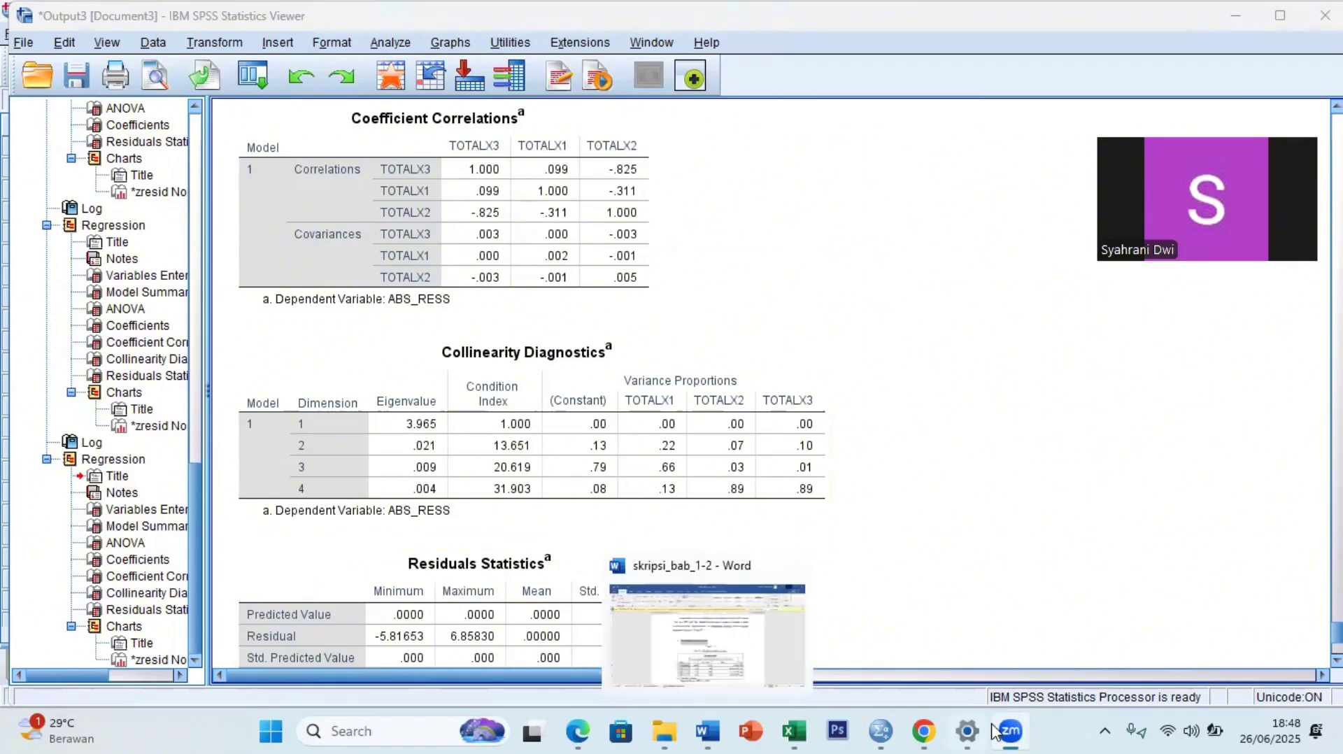
Step: Set up a linear regression on the data set with TOTALY replacing ABS_RESS as the dependent variable
{"action": "mouse_move", "coordinate": [881, 731]}
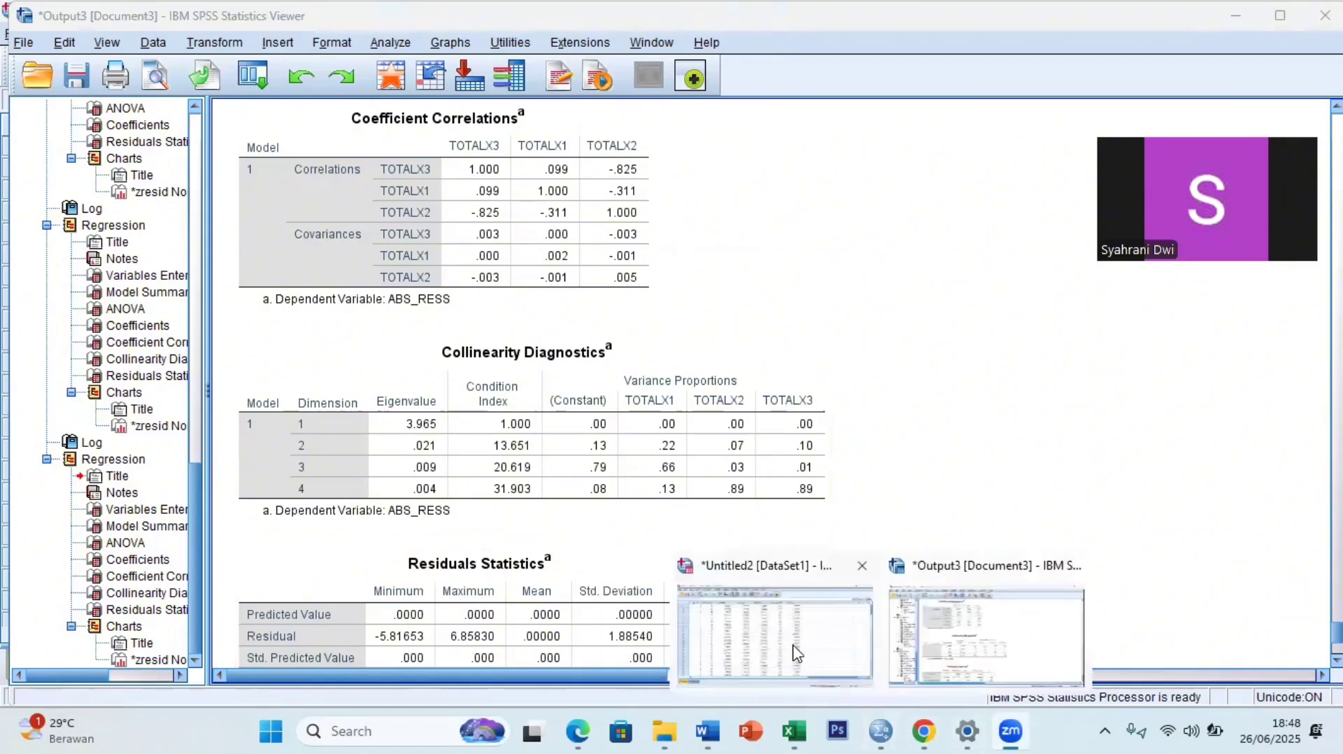
{"action": "left_click", "coordinate": [795, 652]}
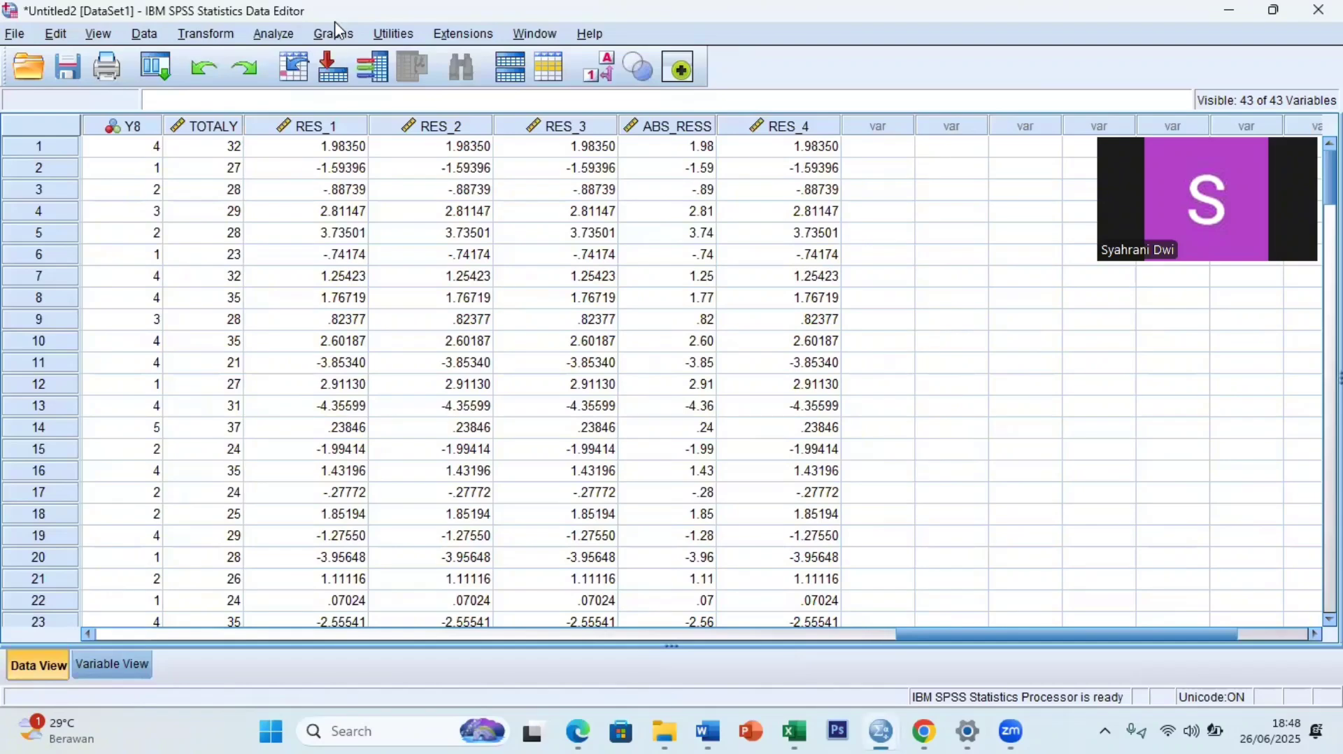
{"action": "left_click", "coordinate": [272, 35]}
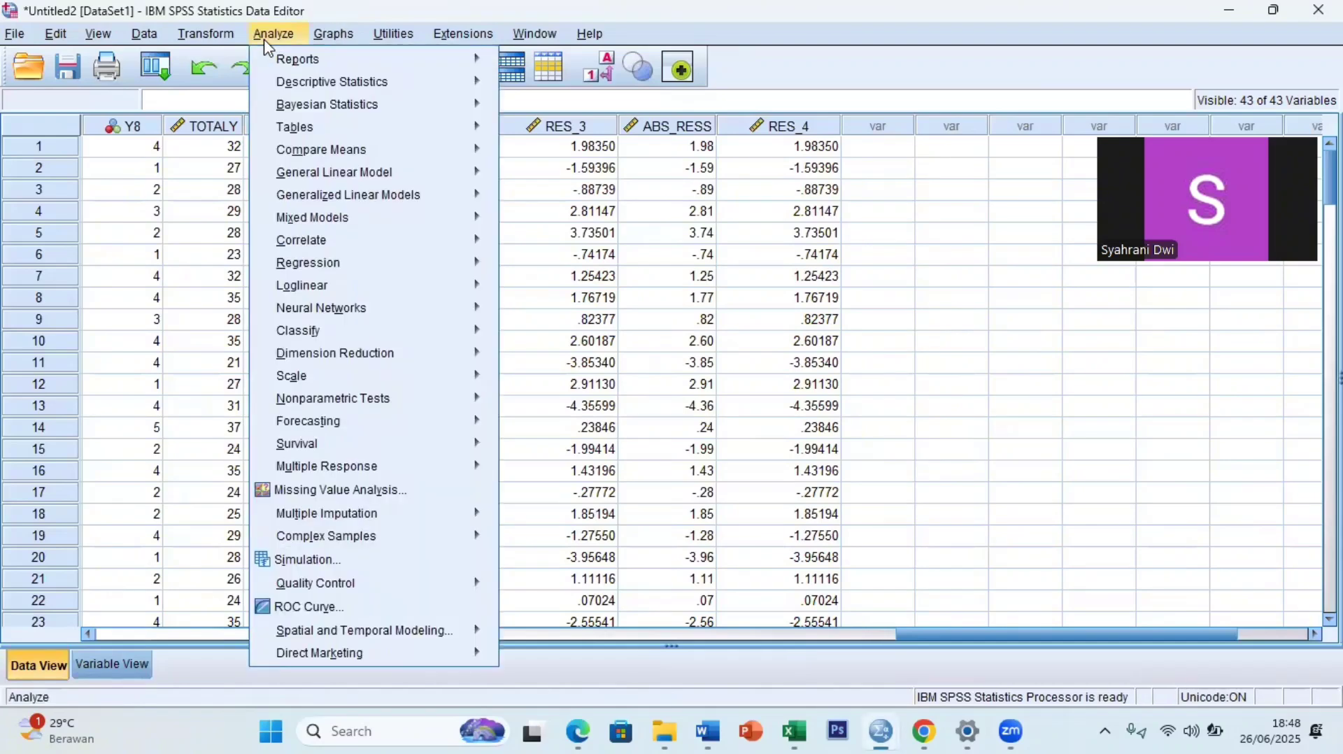
{"action": "mouse_move", "coordinate": [385, 268]}
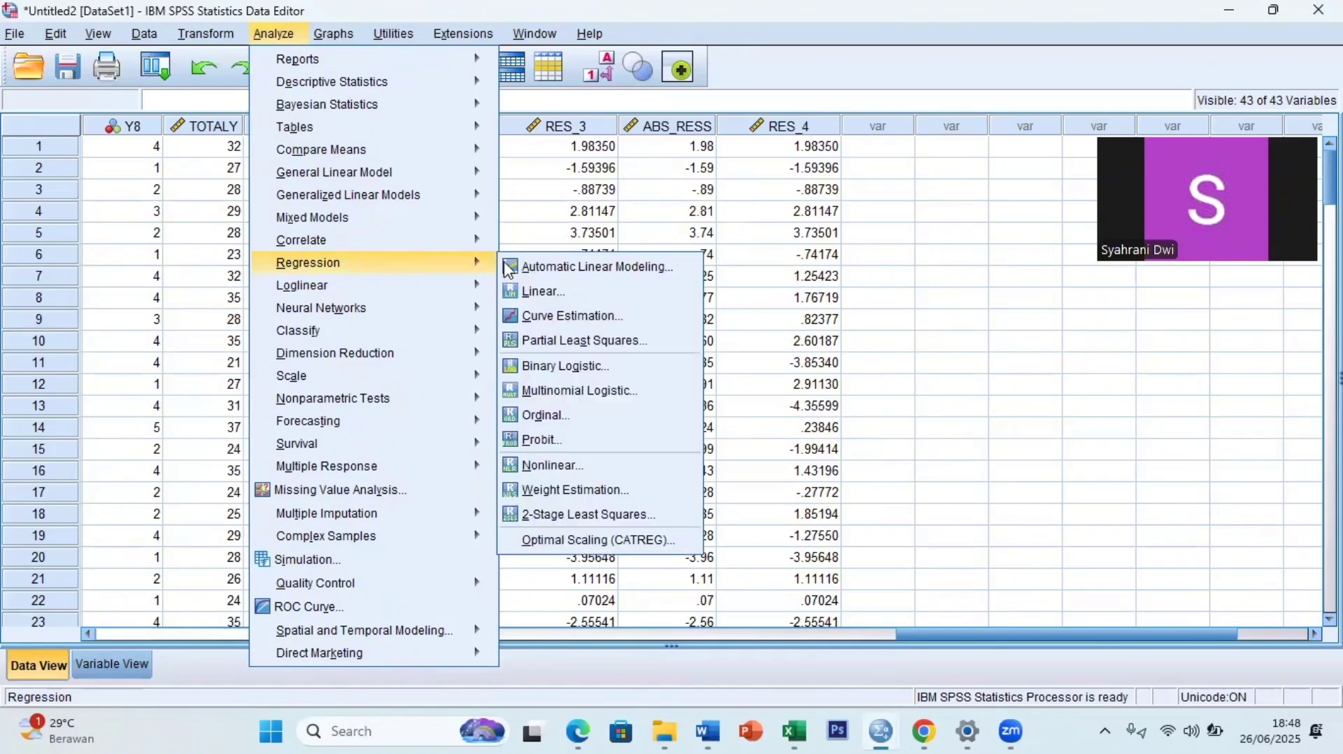
{"action": "left_click", "coordinate": [526, 291]}
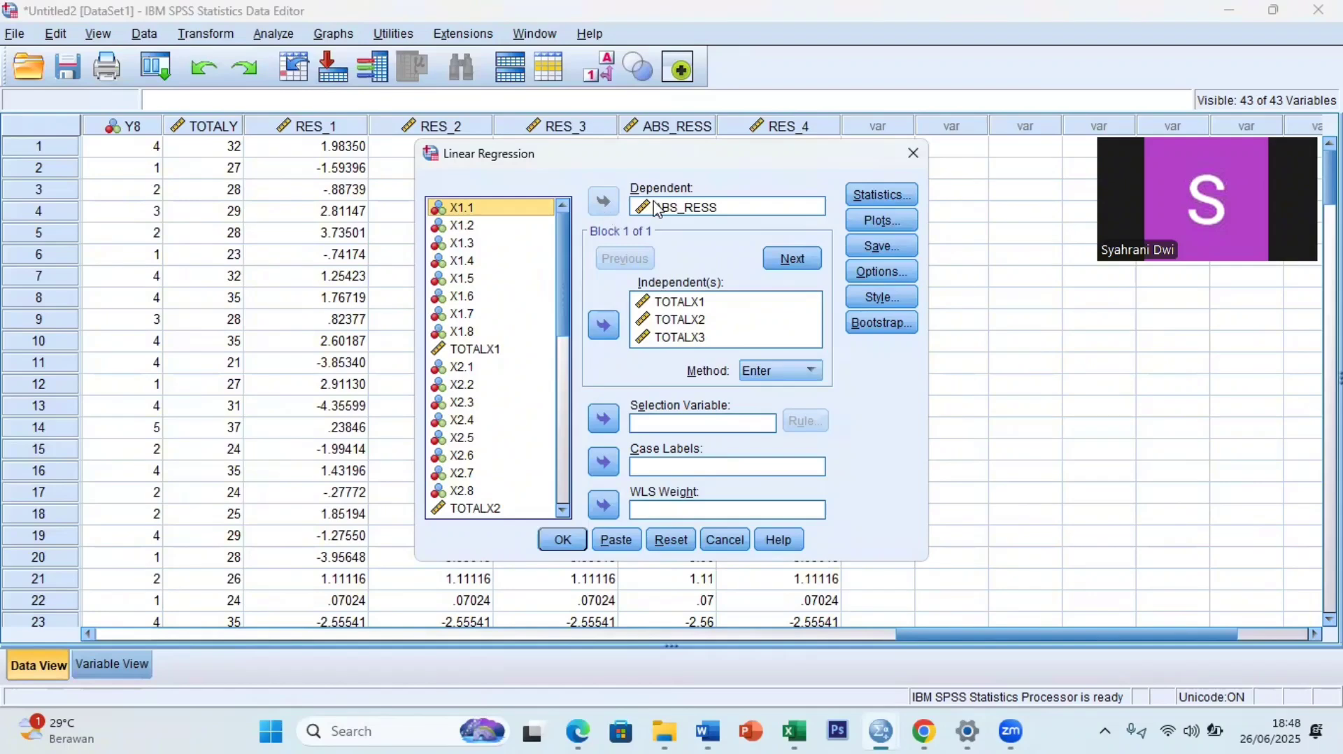
{"action": "left_click", "coordinate": [610, 203]}
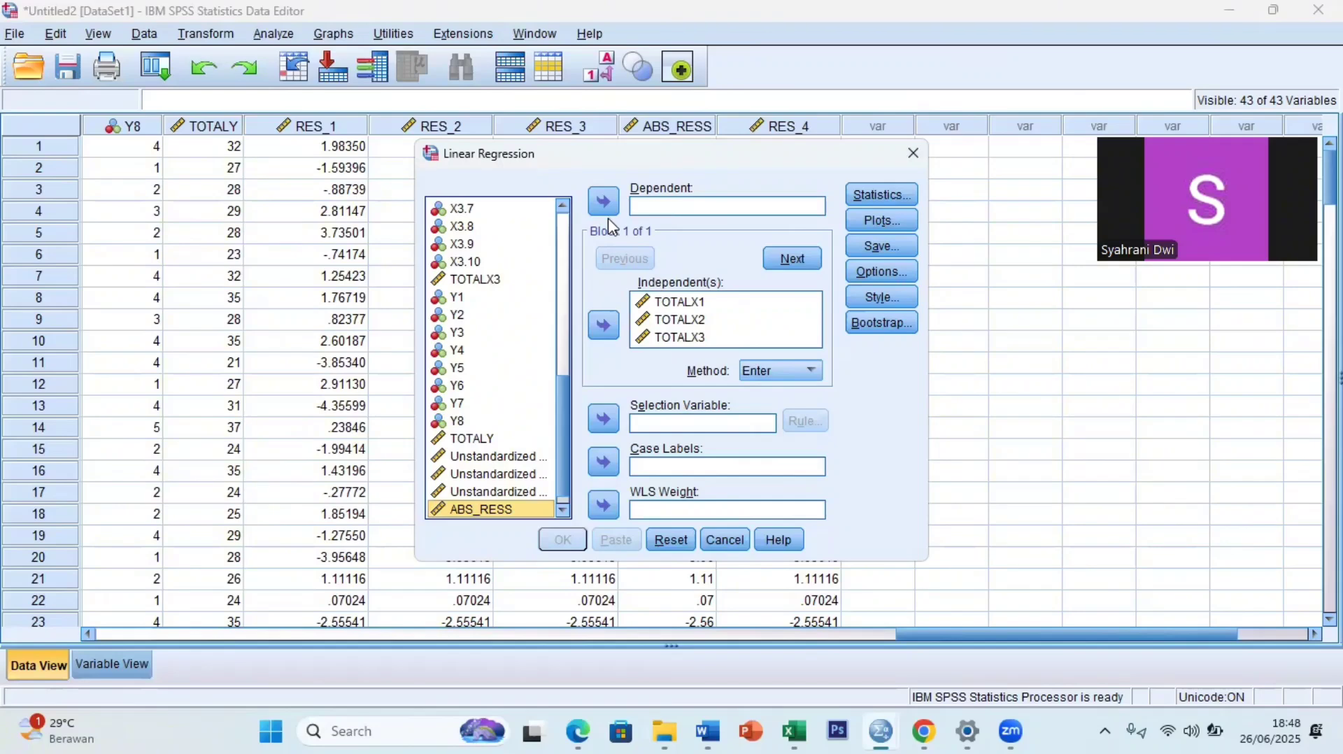
{"action": "left_click", "coordinate": [483, 438]}
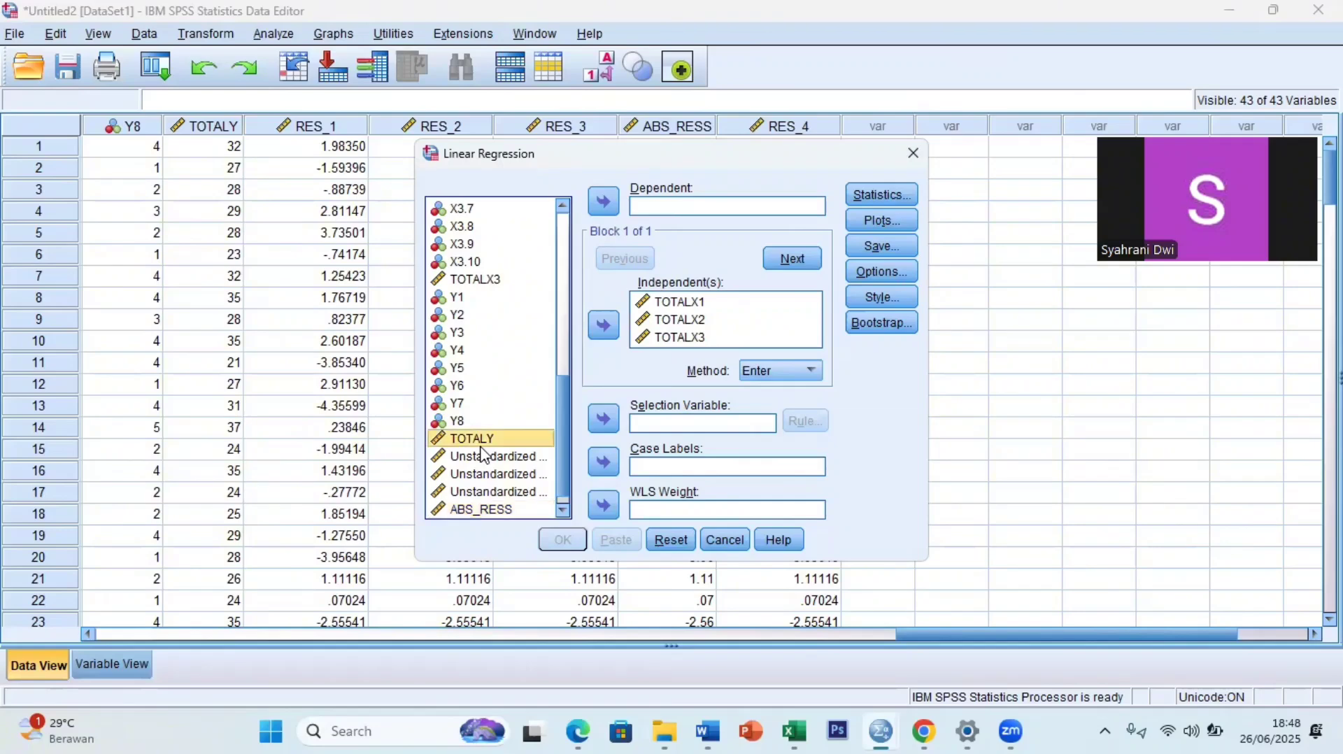
{"action": "left_click", "coordinate": [603, 203]}
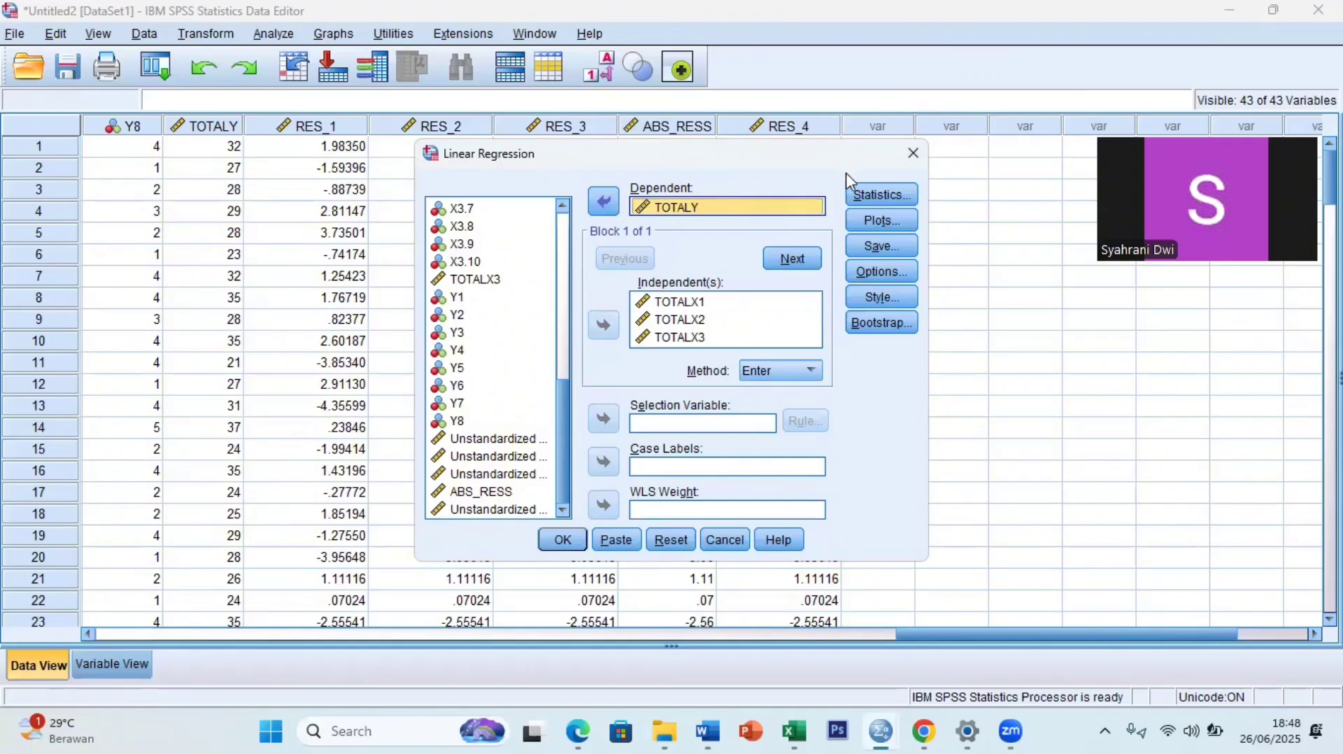
Step: Turn off the covariance matrix and collinearity diagnostics and run the linear regression
{"action": "left_click", "coordinate": [866, 197]}
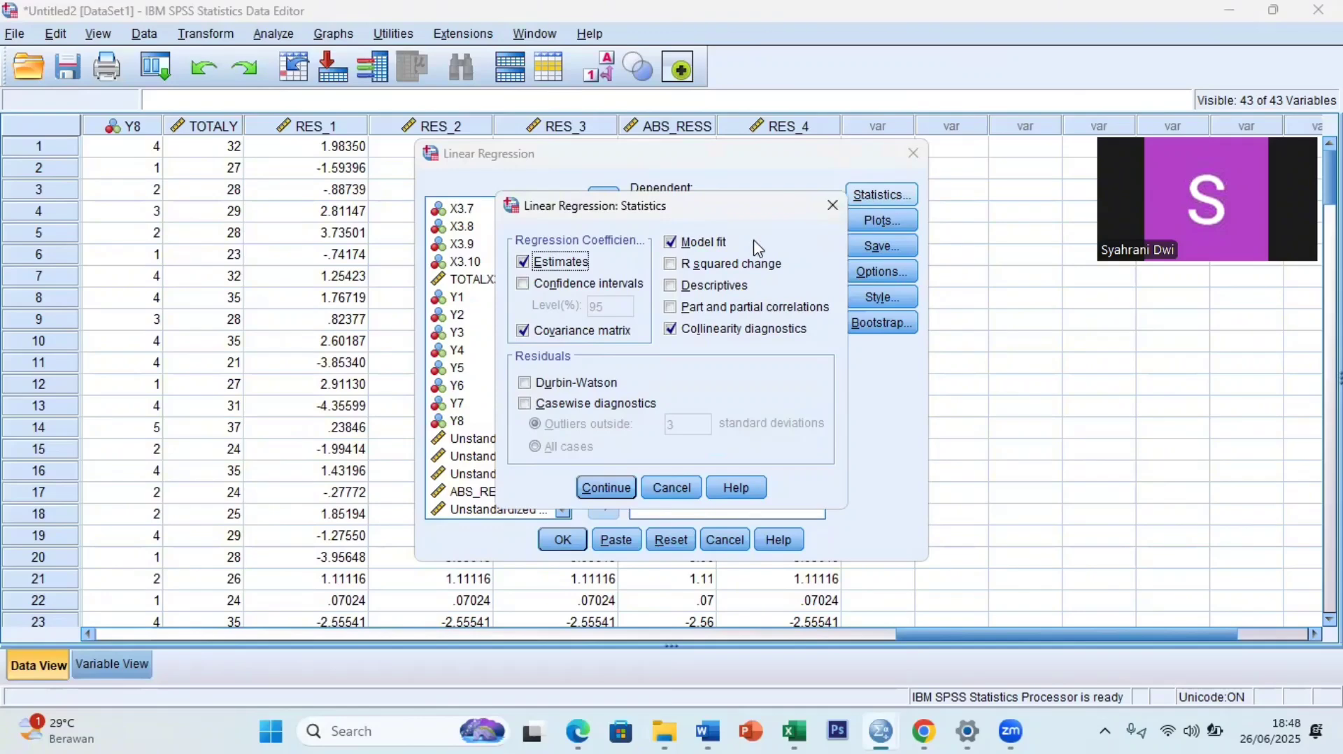
{"action": "left_click", "coordinate": [524, 329]}
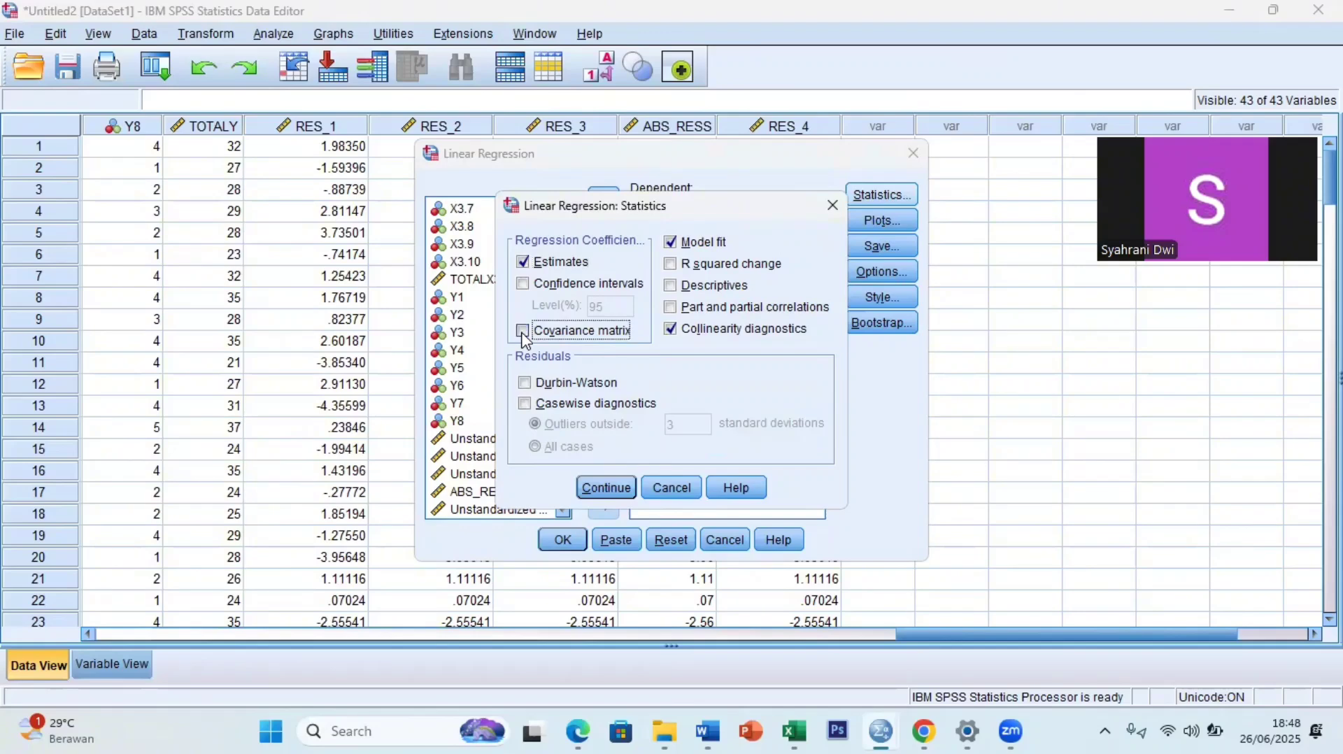
{"action": "left_click", "coordinate": [672, 330]}
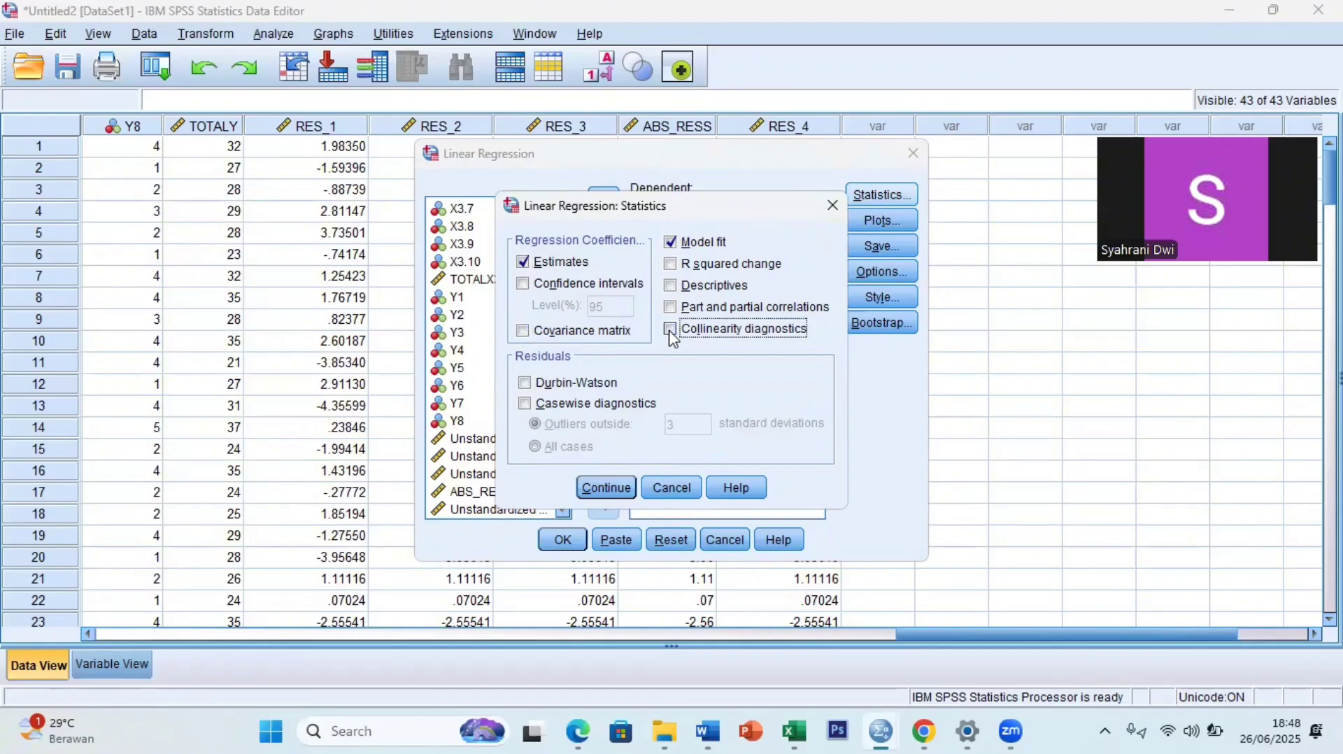
{"action": "left_click", "coordinate": [598, 494]}
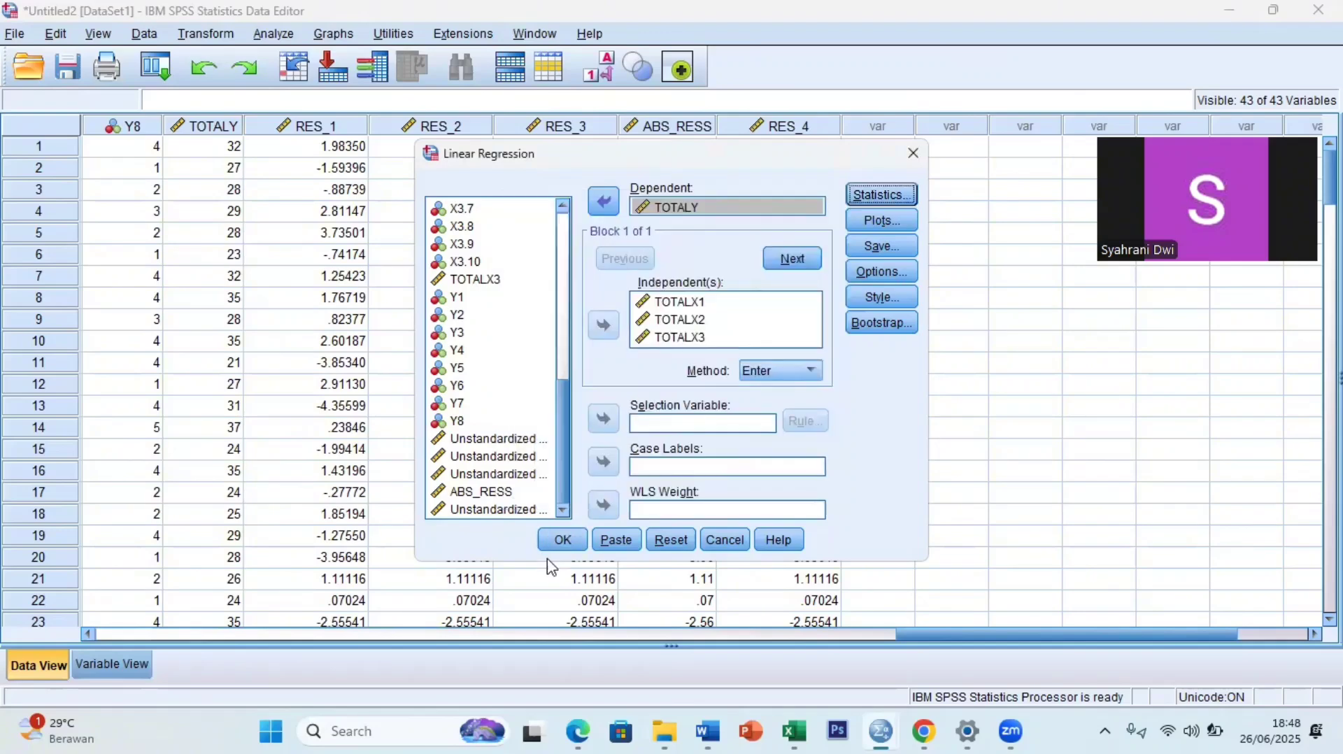
{"action": "left_click", "coordinate": [558, 541]}
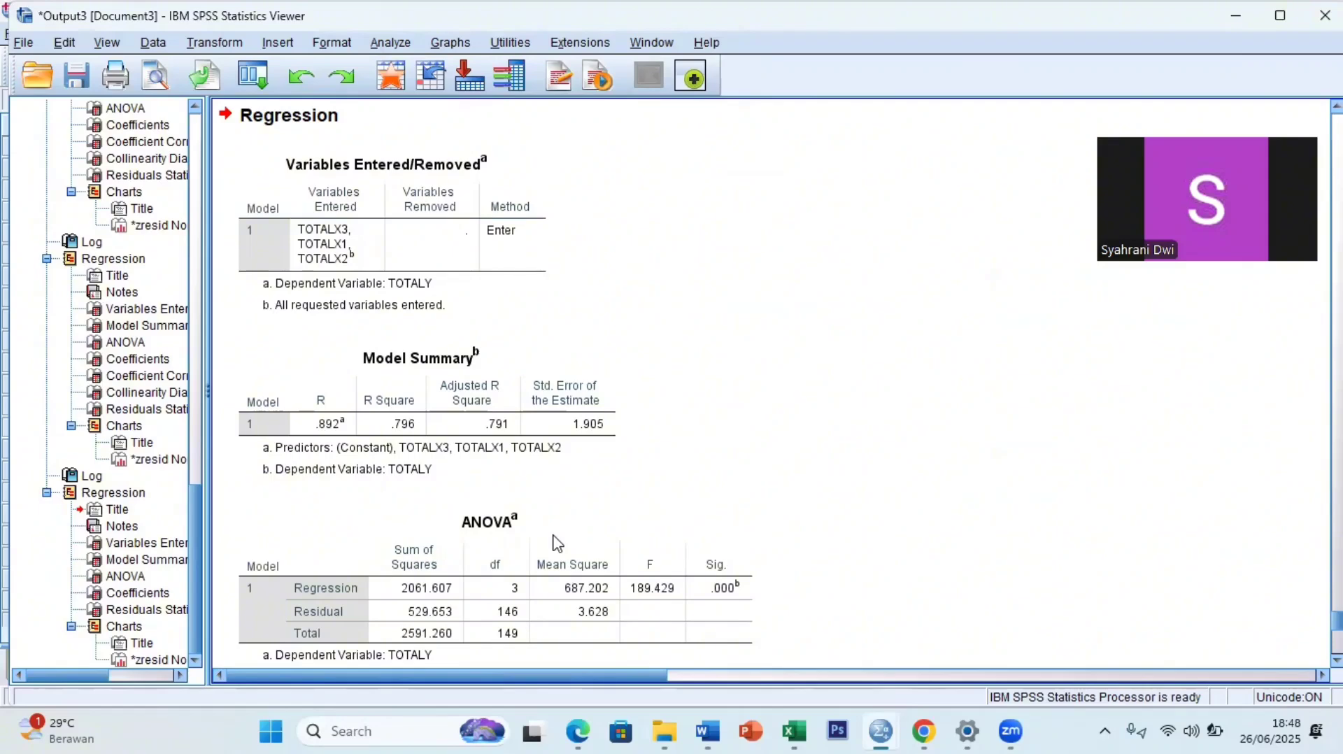
Step: Examine the F and Sig. values in the new ANOVA table and the t and Sig. values in the Coefficients table
{"action": "left_click", "coordinate": [642, 537]}
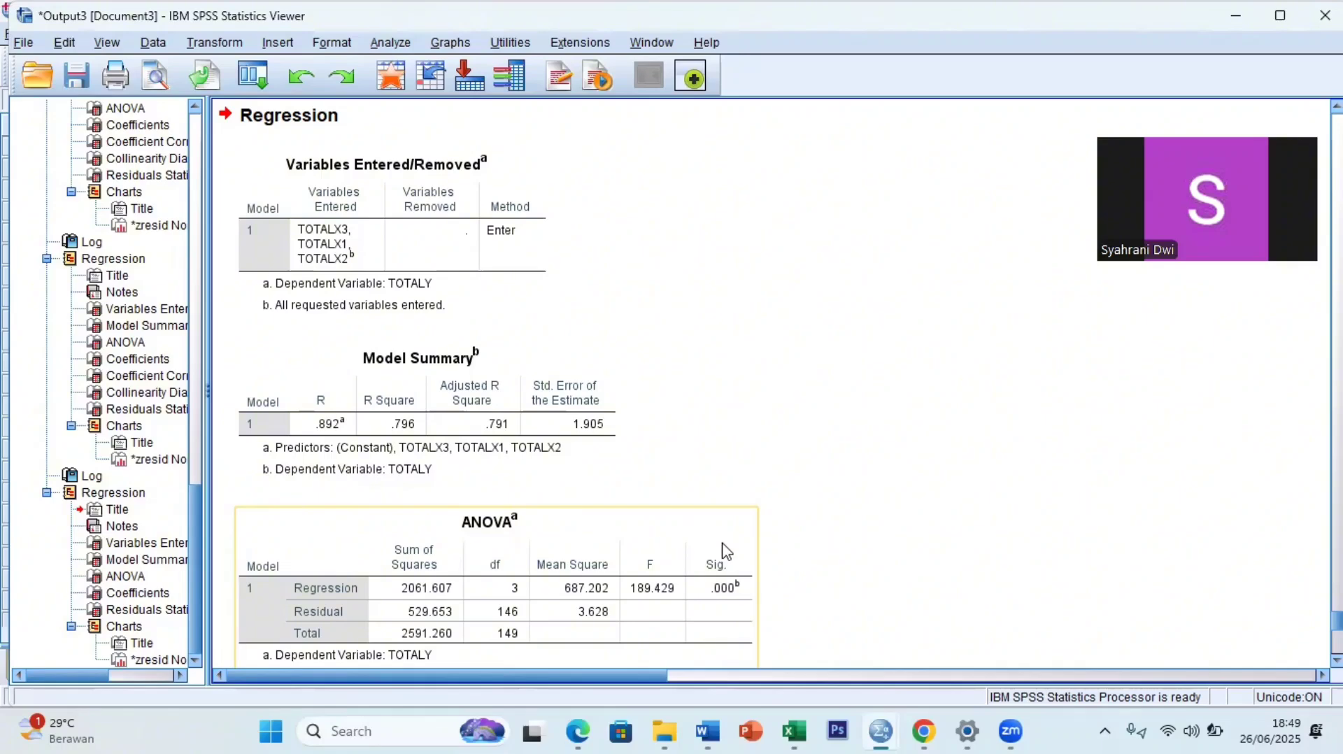
{"action": "left_click", "coordinate": [829, 588]}
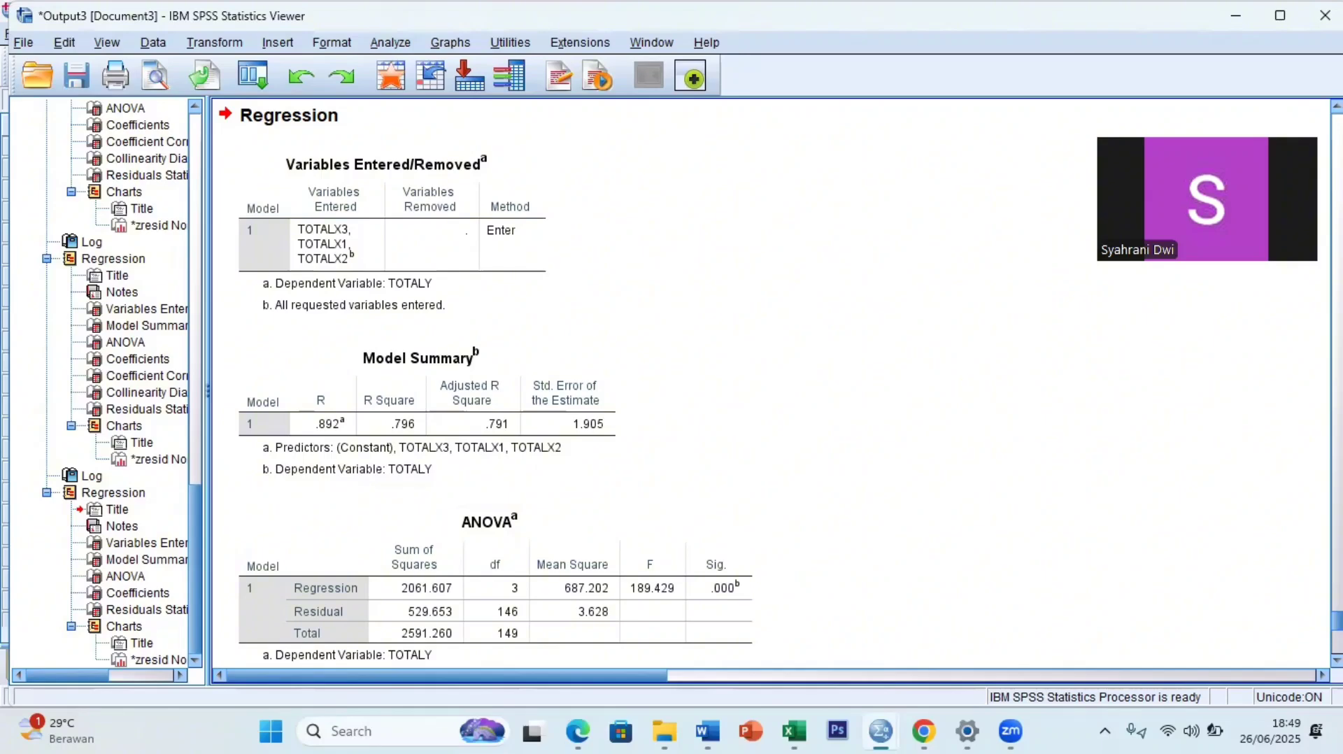
{"action": "scroll", "coordinate": [770, 381], "scroll_direction": "down", "scroll_amount": 1}
{"action": "scroll", "coordinate": [903, 480], "scroll_direction": "down", "scroll_amount": 6}
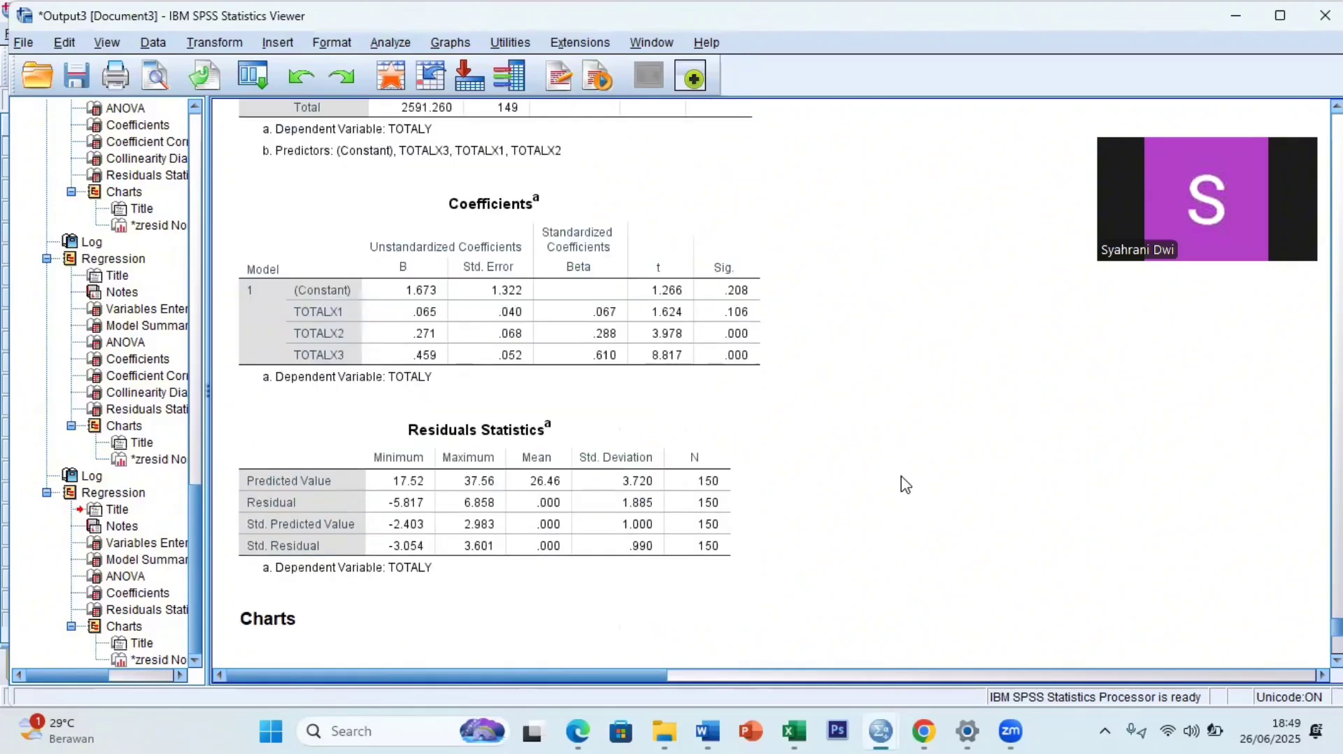
{"action": "left_click", "coordinate": [740, 370]}
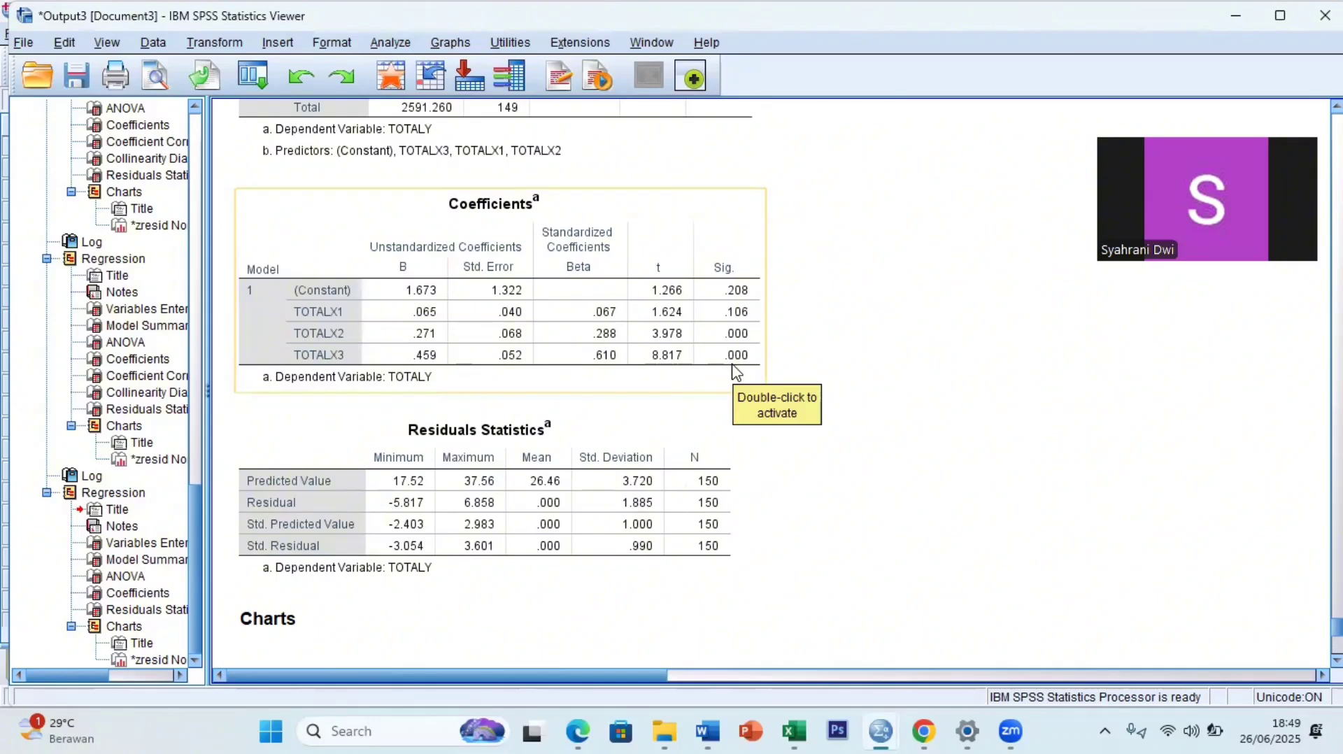
{"action": "left_click", "coordinate": [820, 431]}
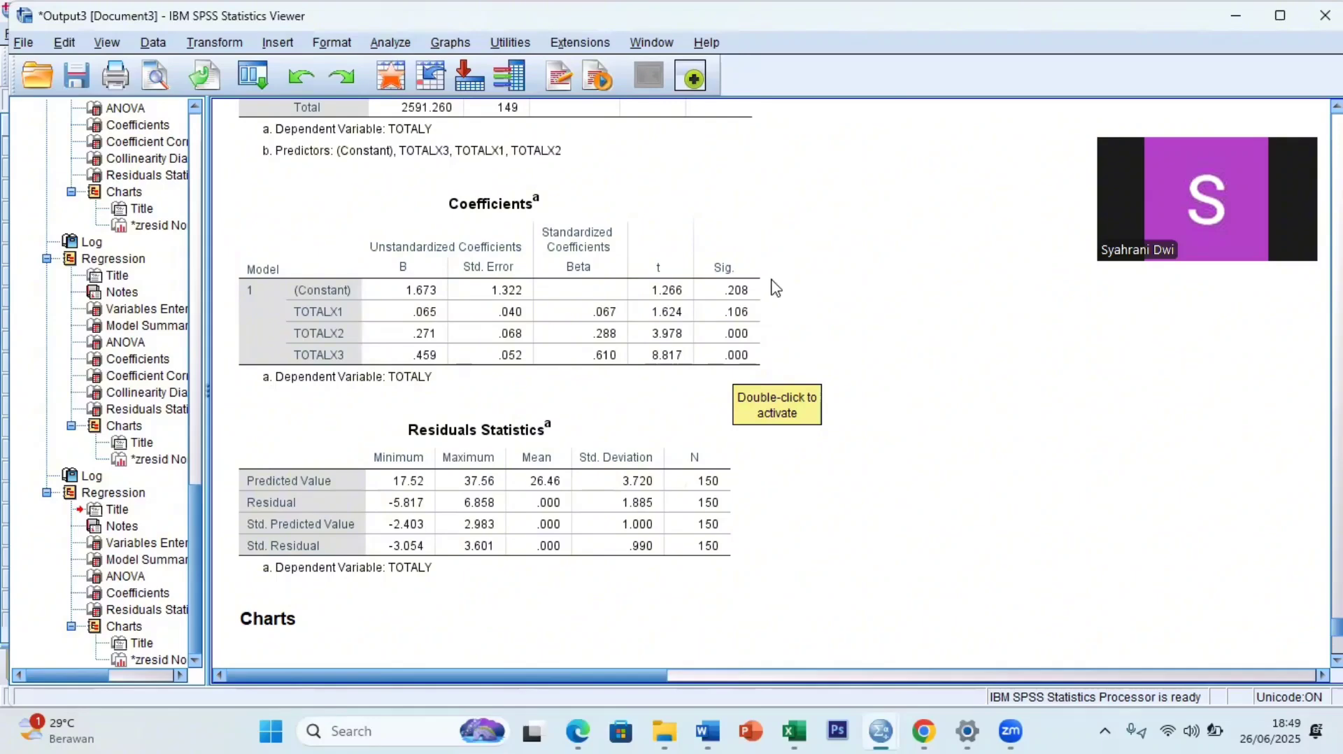
{"action": "left_click", "coordinate": [768, 293]}
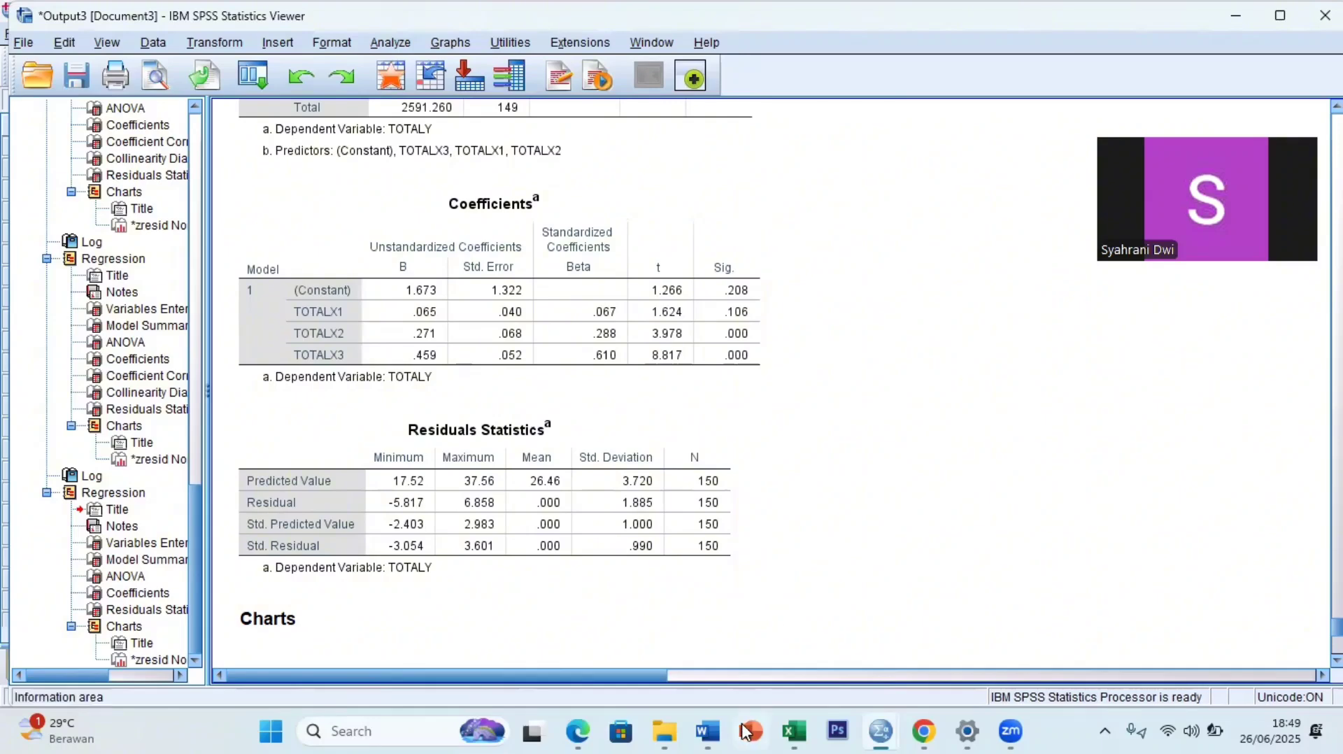
Step: Check the saved residual columns in the data set and return to the regression output
{"action": "mouse_move", "coordinate": [883, 731]}
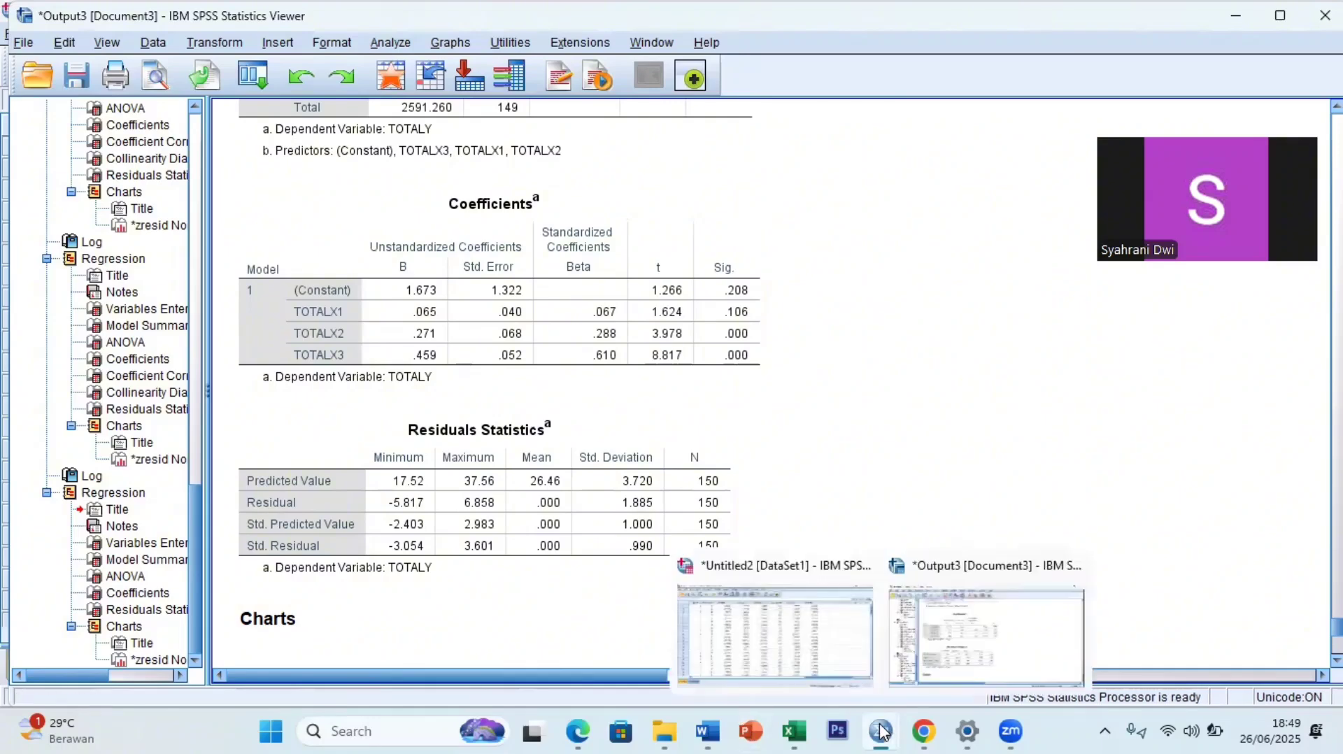
{"action": "left_click", "coordinate": [791, 661]}
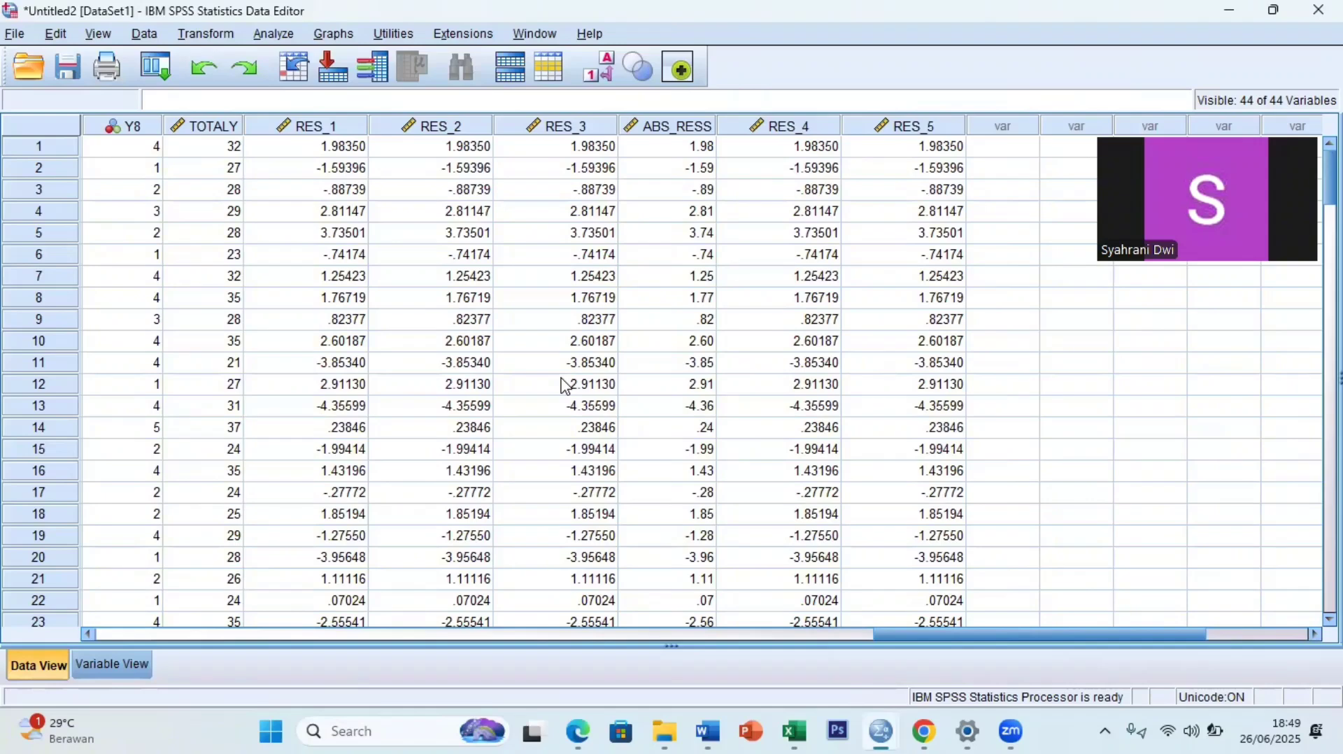
{"action": "mouse_move", "coordinate": [880, 732]}
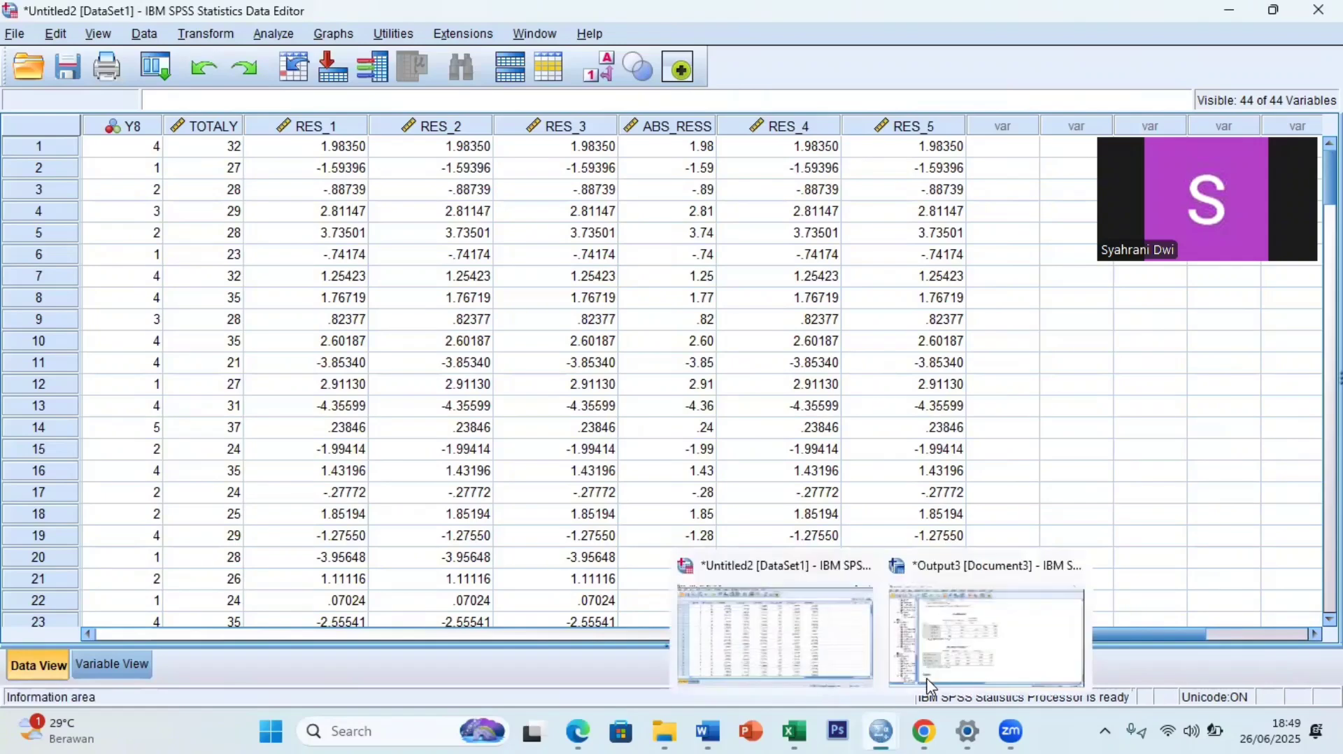
{"action": "left_click", "coordinate": [950, 655]}
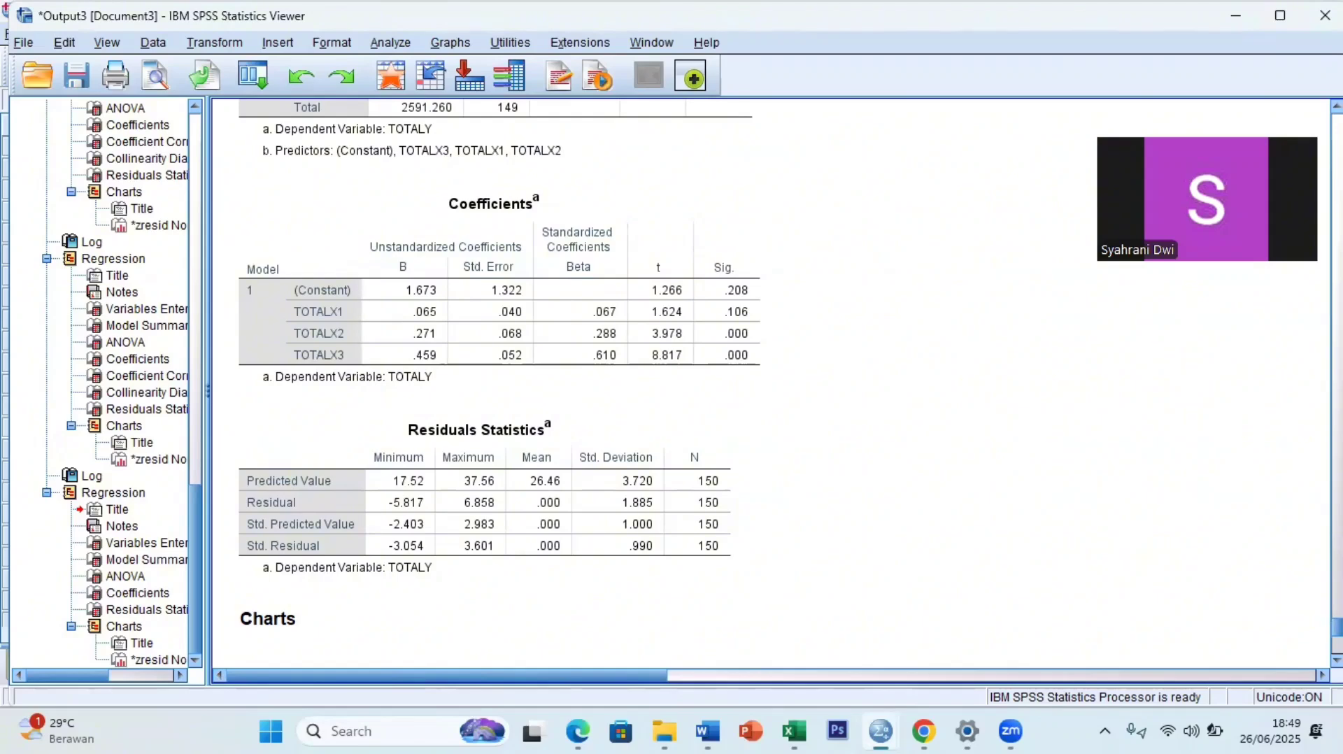
Step: Review the latest regression's Model Summary and ANOVA tables, plus the B coefficients of the constant and predictors
{"action": "scroll", "coordinate": [489, 385], "scroll_direction": "down", "scroll_amount": 2}
{"action": "scroll", "coordinate": [490, 384], "scroll_direction": "up", "scroll_amount": 10}
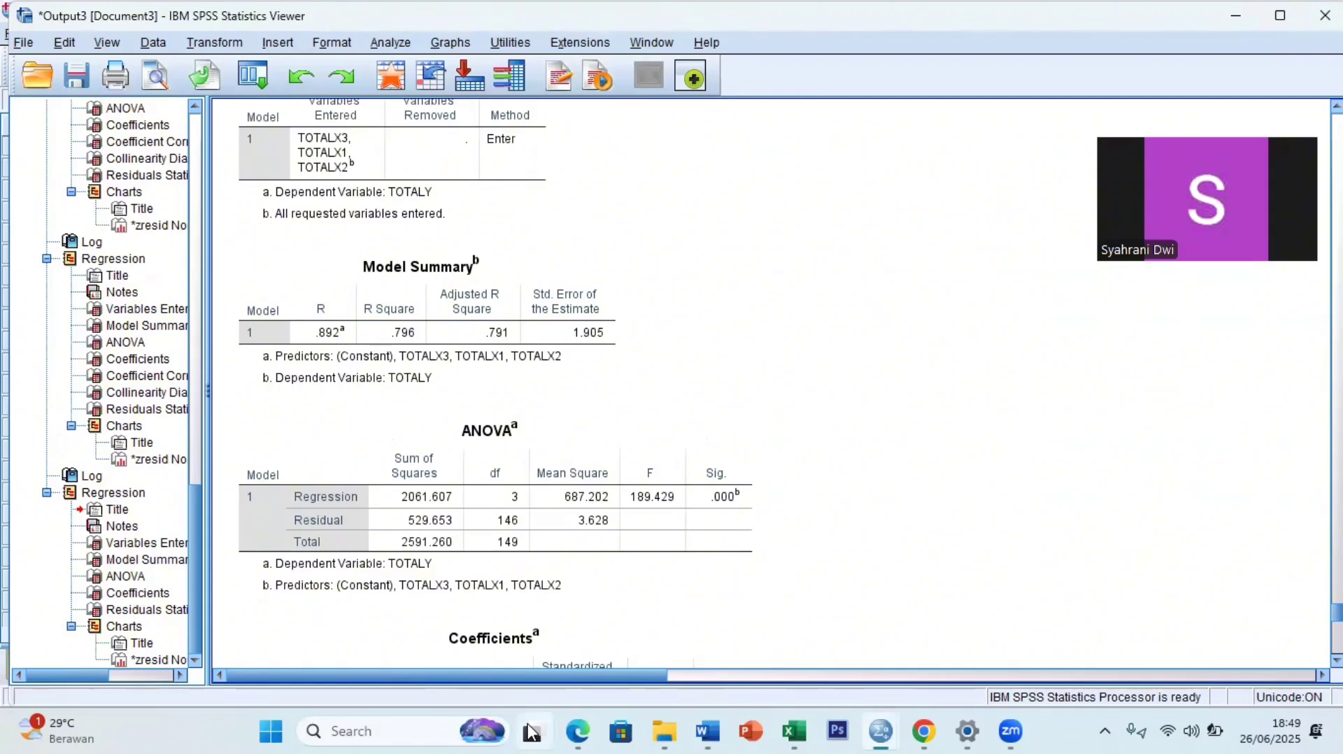
{"action": "mouse_move", "coordinate": [532, 731]}
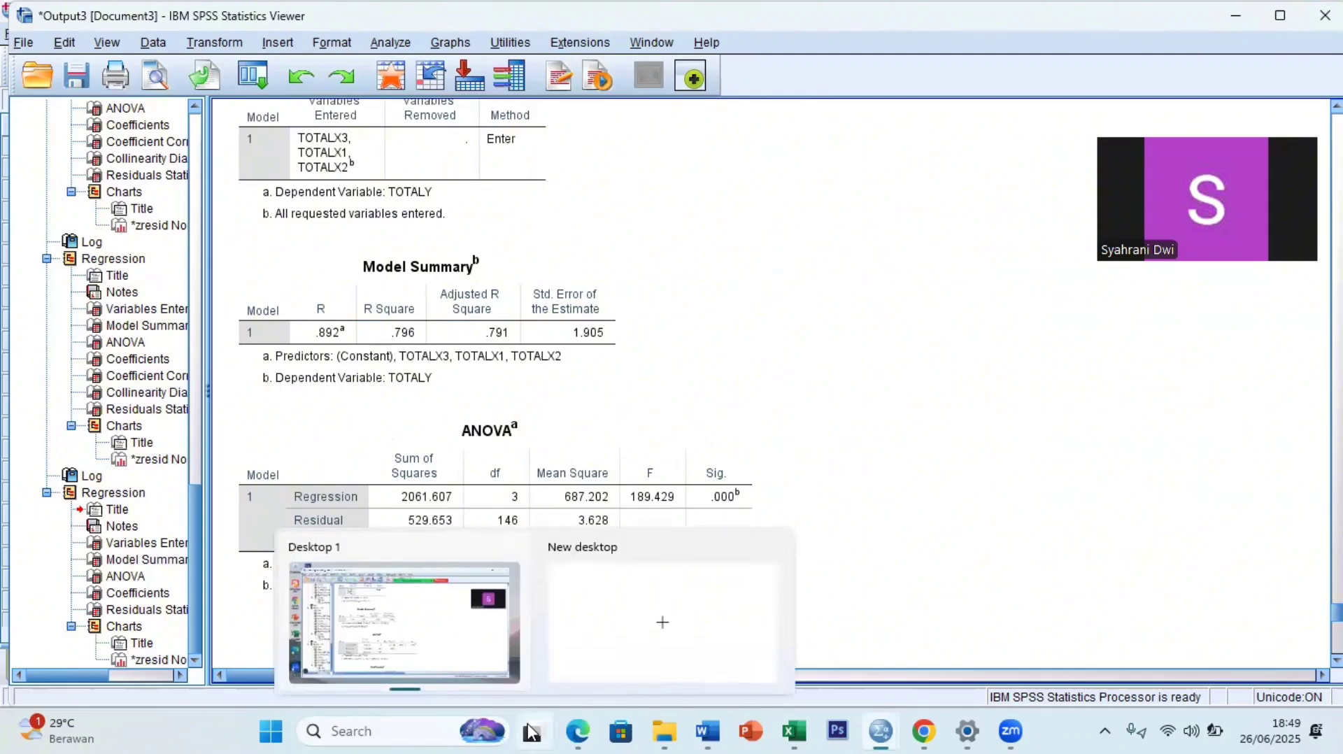
{"action": "left_click", "coordinate": [753, 489]}
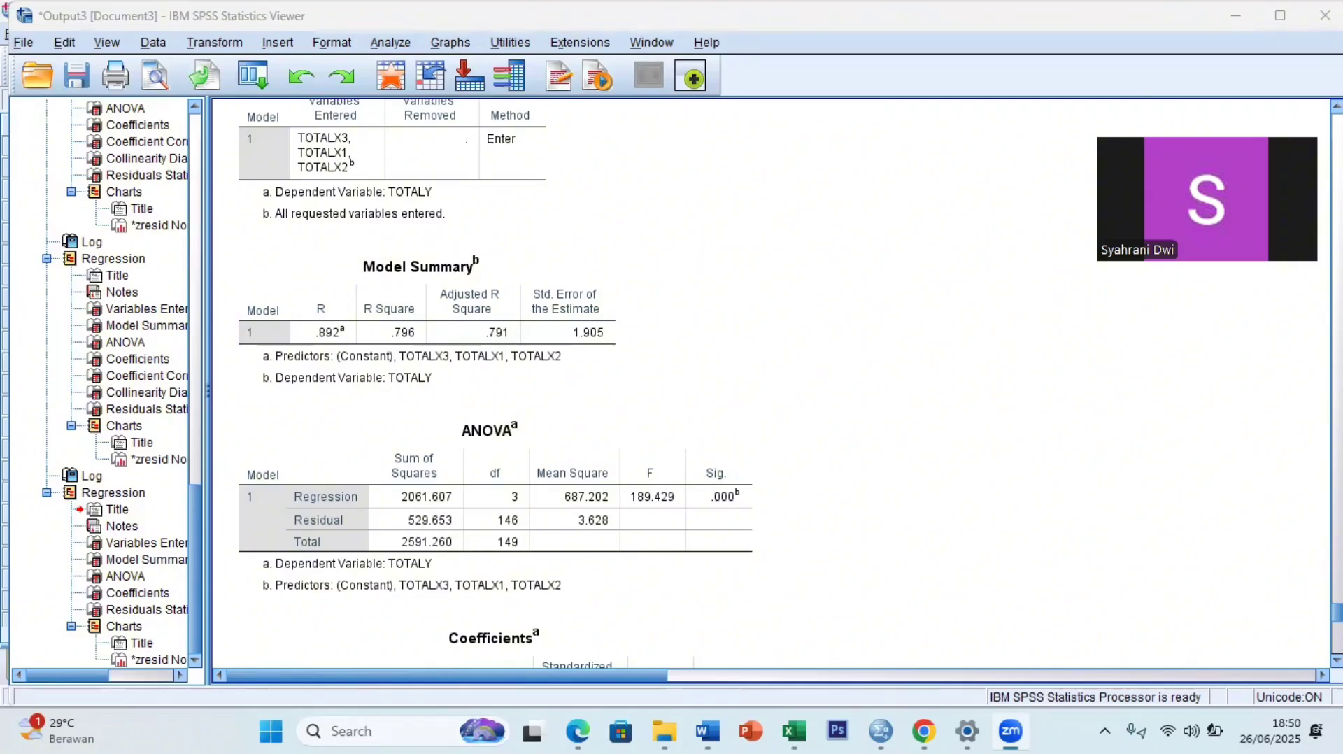
{"action": "scroll", "coordinate": [770, 384], "scroll_direction": "down", "scroll_amount": 5}
{"action": "left_click", "coordinate": [389, 437]}
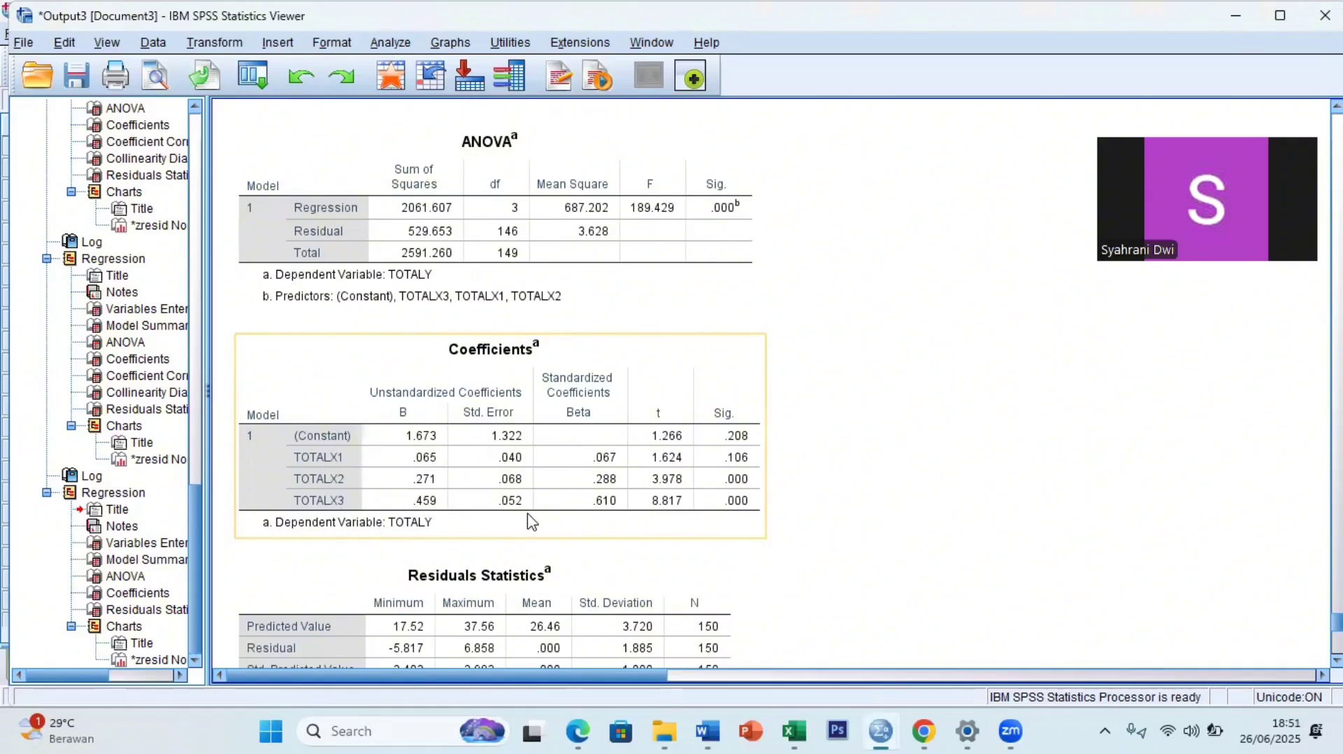
{"action": "left_click", "coordinate": [881, 489]}
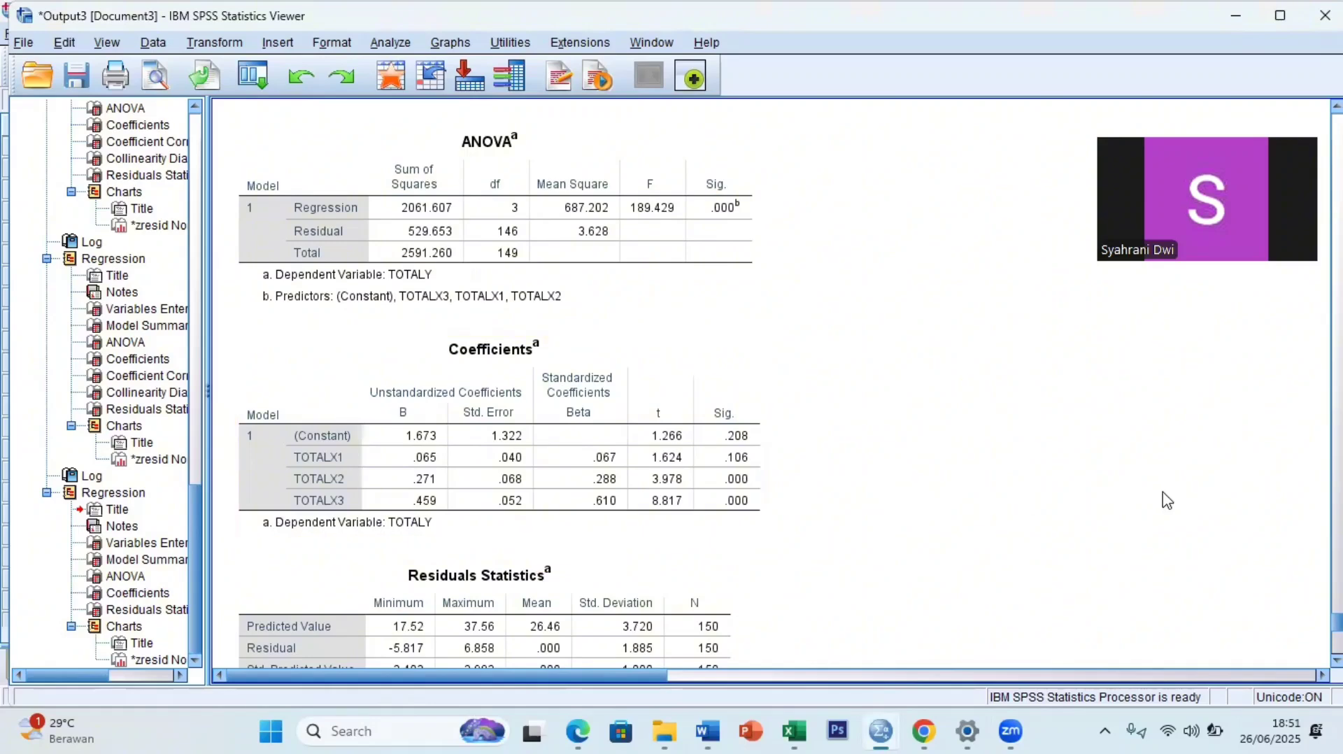